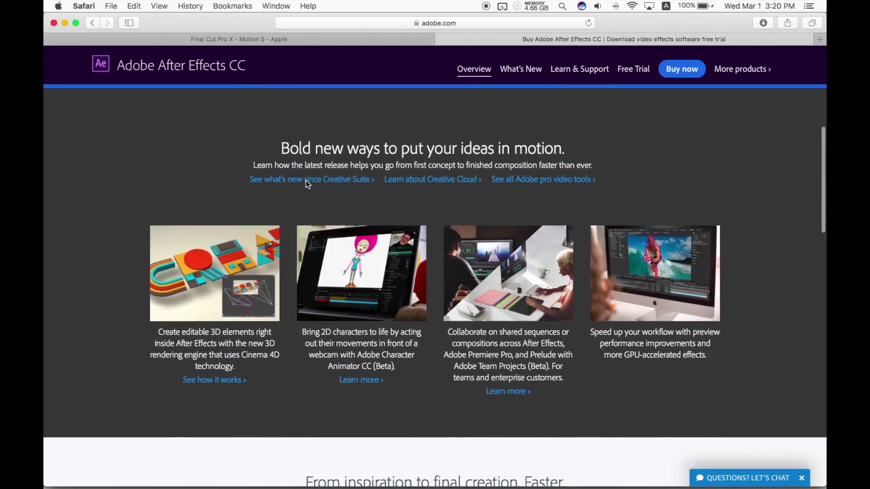
Step: Read through the Adobe After Effects CC product page down to the subscription pricing plans
scroll(303, 185, down, 6)
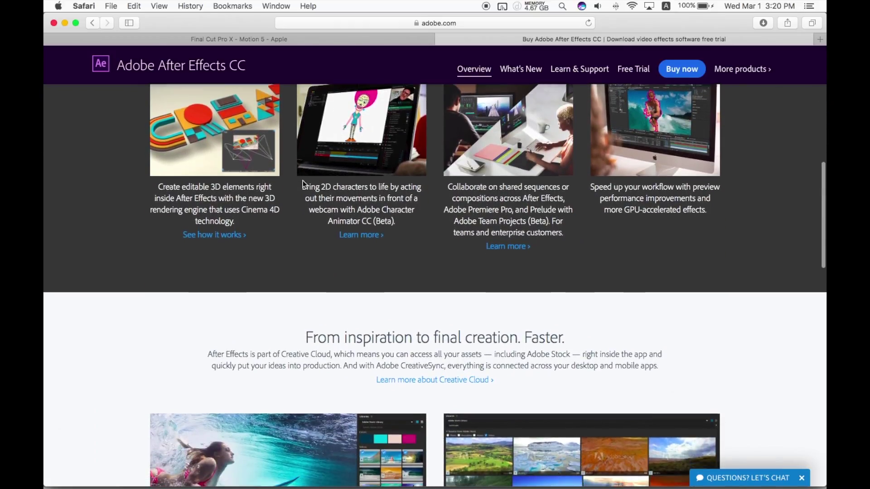
scroll(303, 183, down, 3)
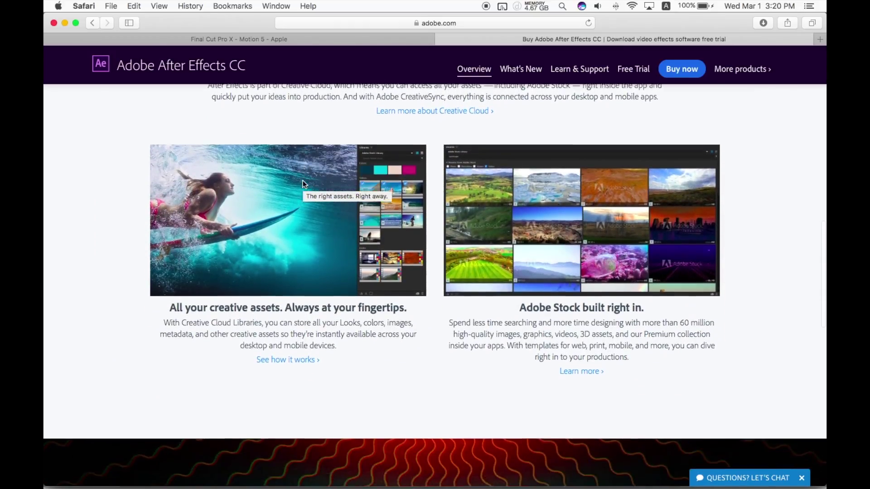
scroll(115, 150, down, 13)
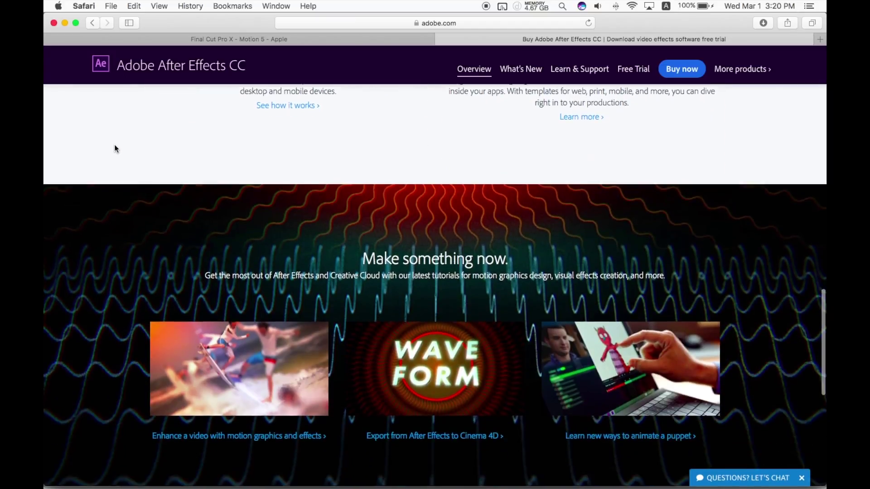
scroll(117, 148, up, 1)
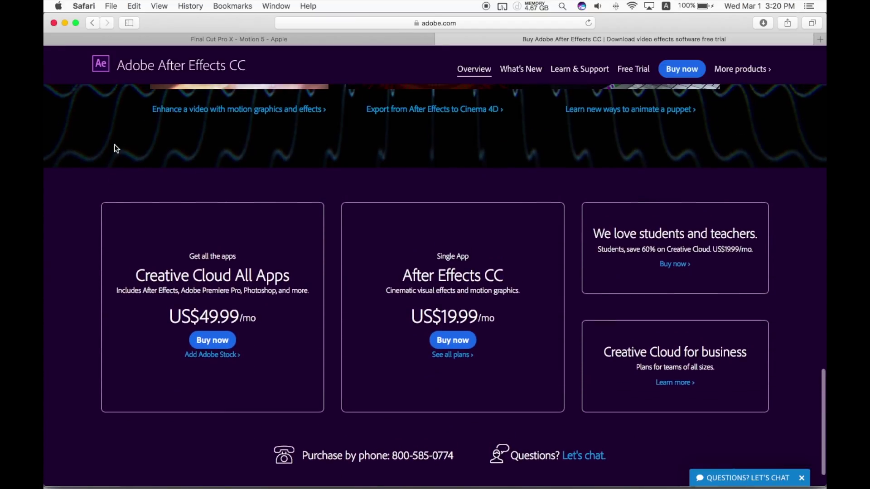
Step: Review Apple's Motion 5 page, covering the new features, 2D and 3D titles, and 3D text materials
click(260, 40)
scroll(130, 129, down, 12)
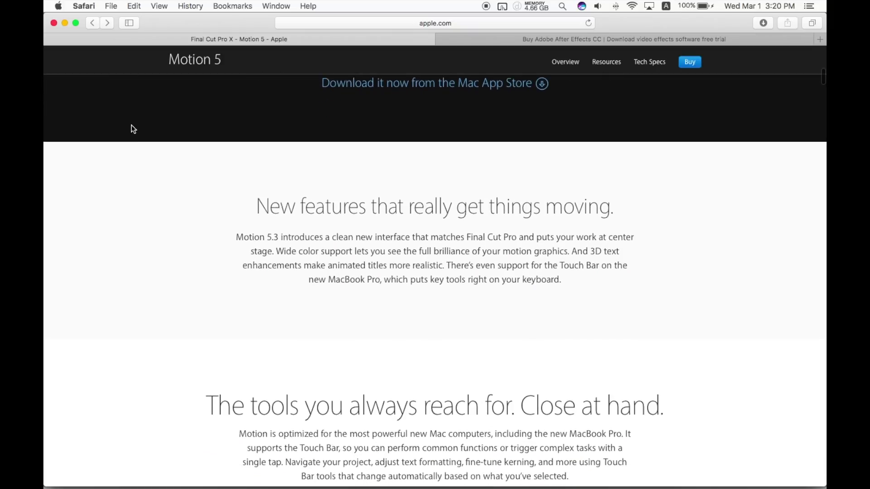
scroll(131, 129, down, 10)
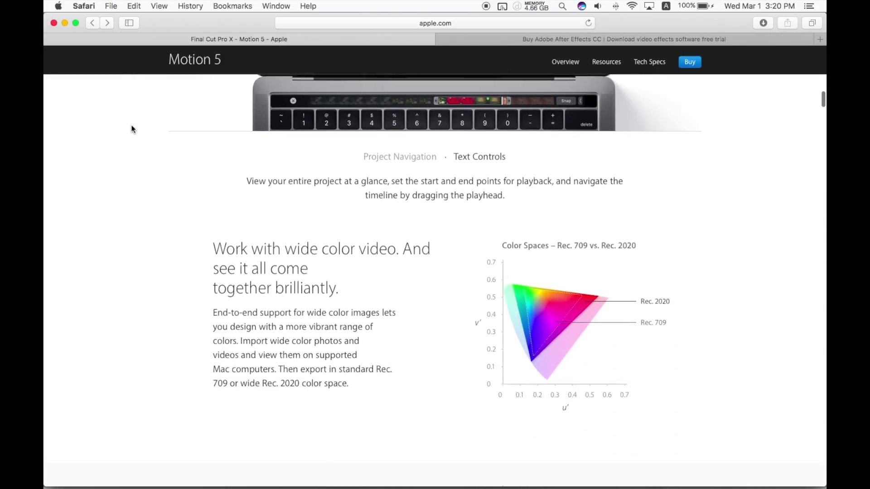
scroll(131, 129, down, 5)
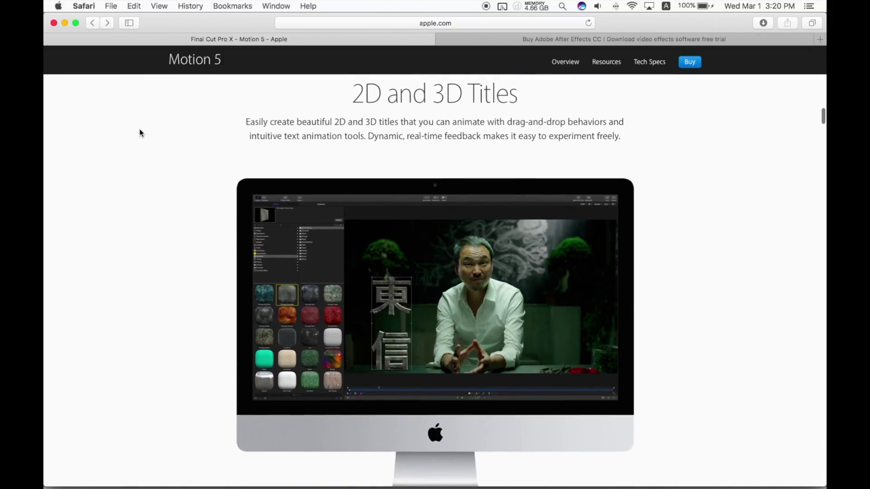
scroll(127, 141, down, 3)
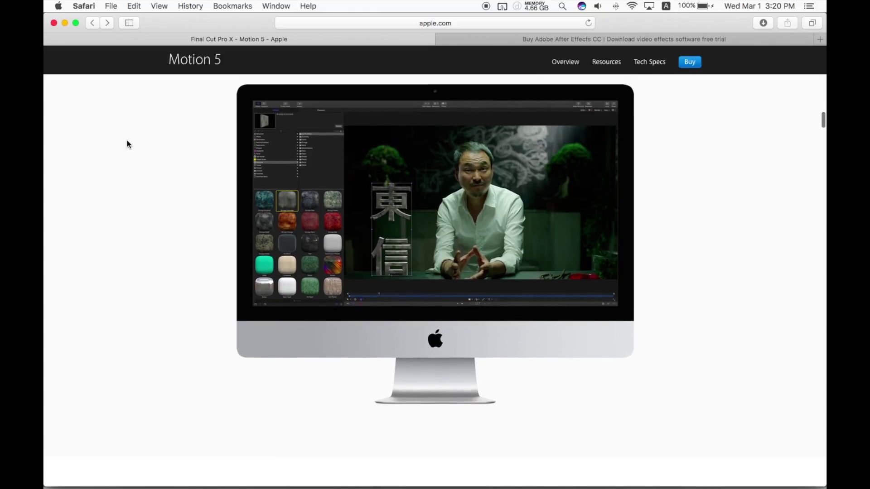
scroll(127, 141, down, 6)
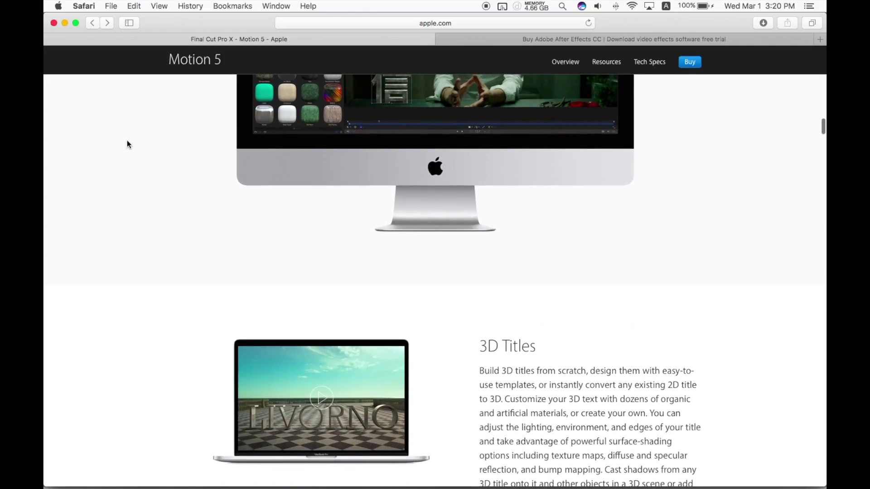
scroll(128, 141, down, 6)
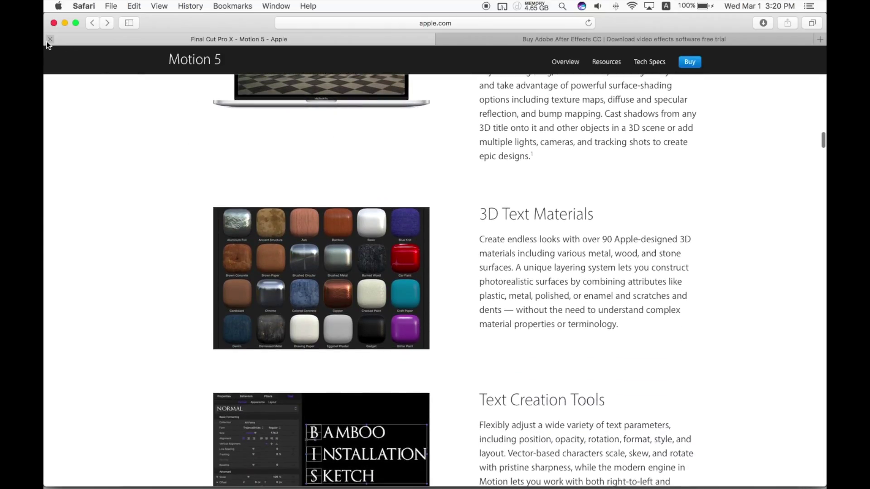
Step: Close the Motion 5 and After Effects web pages and switch to iMovie
click(50, 40)
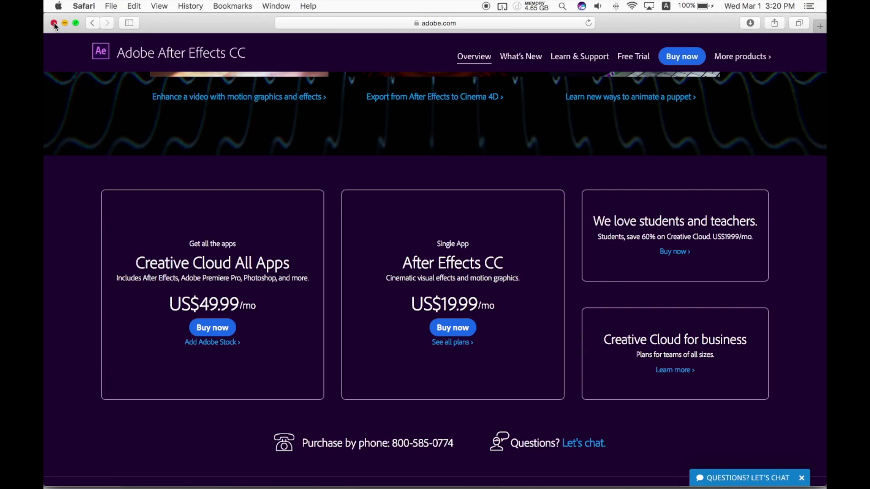
click(54, 23)
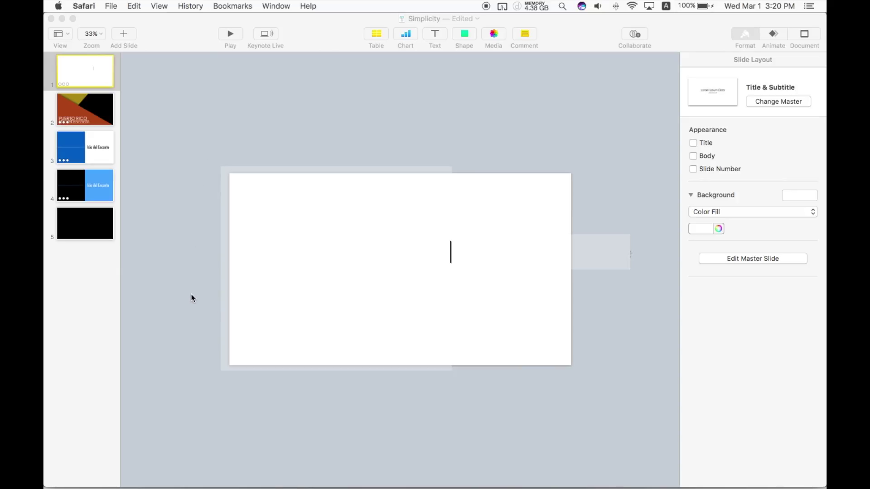
key(super+Tab)
key(super+Tab)
key(super+Tab)
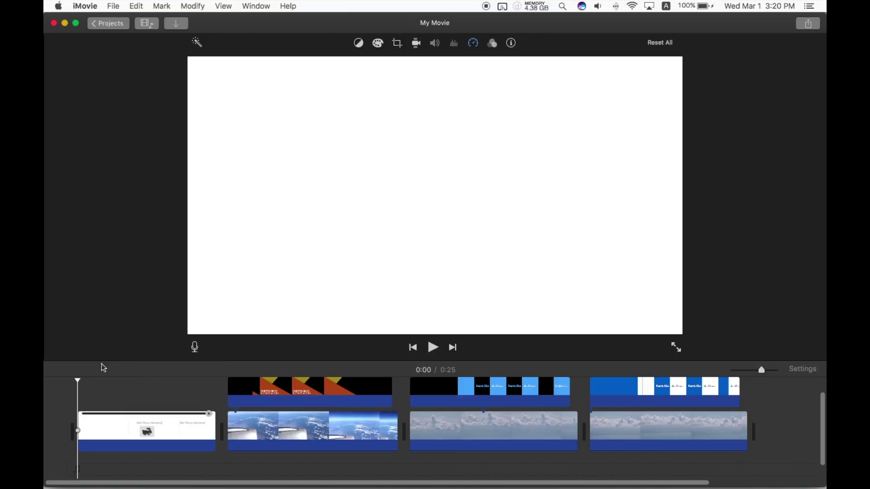
Step: Look over the built-in title styles, hide the browser again and play the movie project from the start
click(144, 23)
click(129, 132)
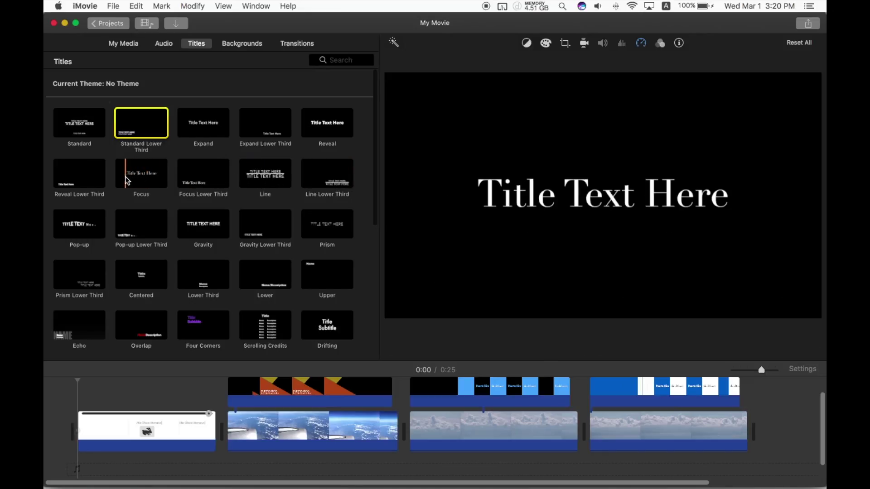
click(146, 24)
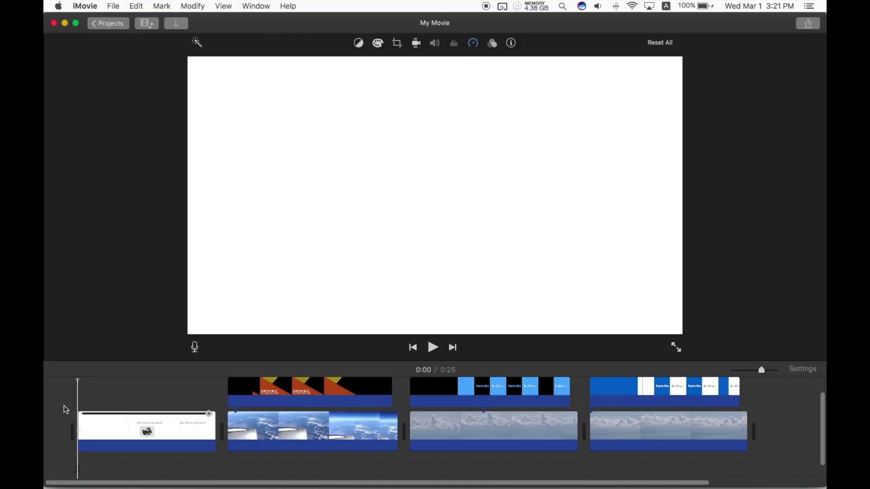
key(space)
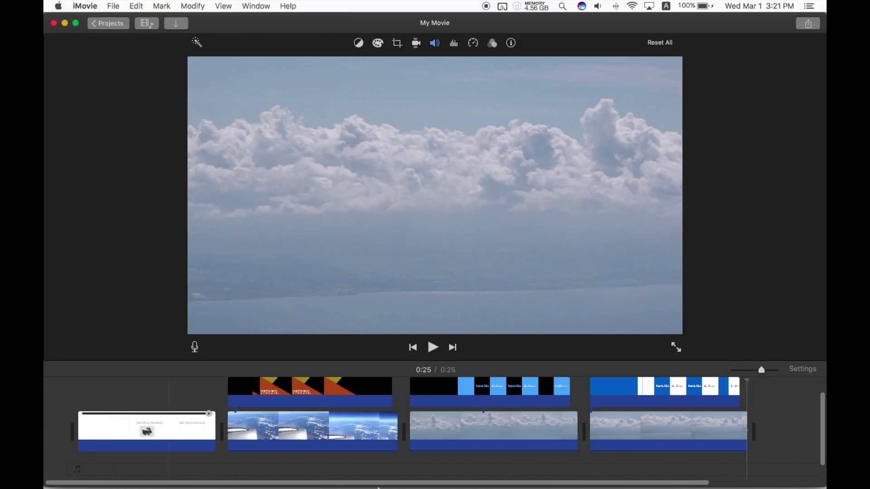
Step: Switch to Keynote and look through the finished title designs on slides 2, 3 and 4
mouse_move(384, 486)
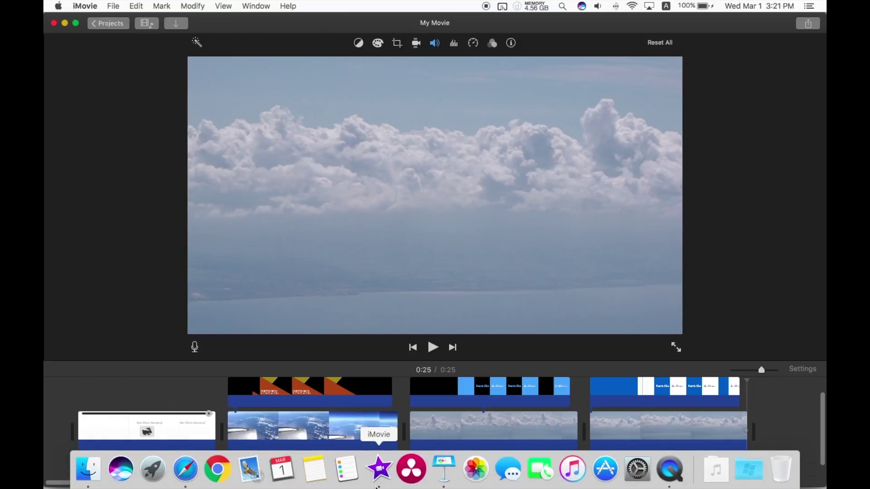
click(451, 474)
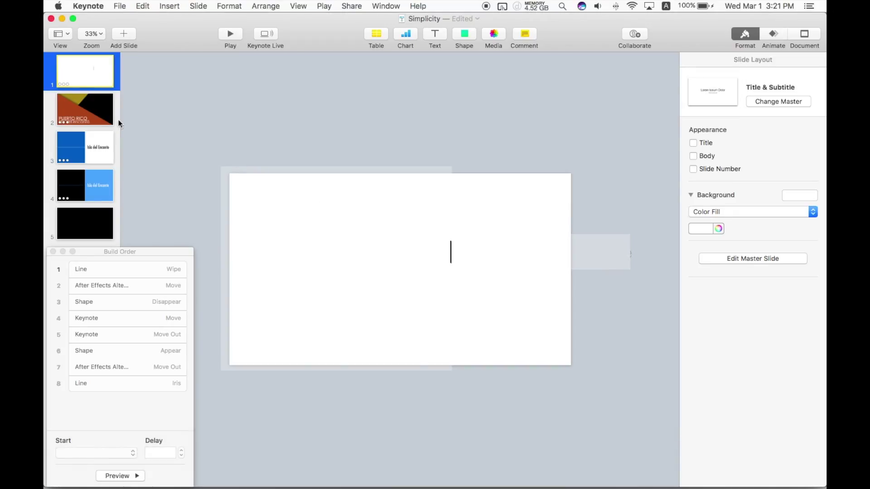
click(99, 113)
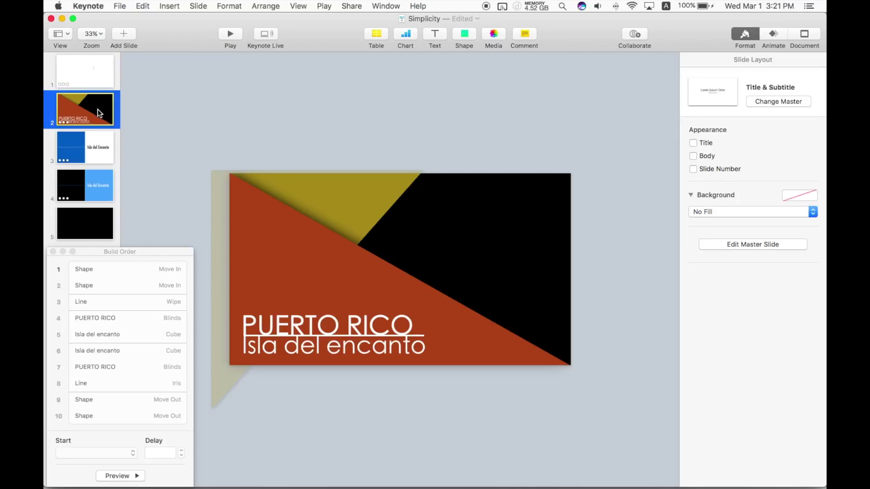
click(95, 156)
click(93, 182)
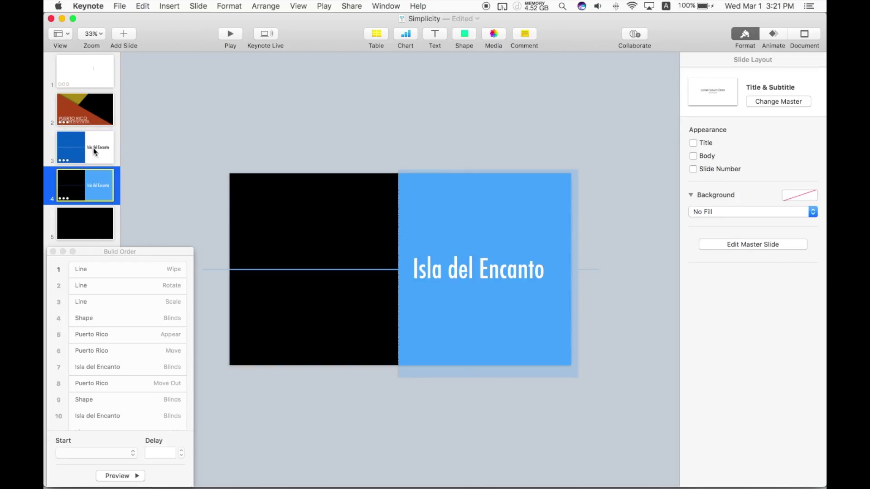
click(86, 108)
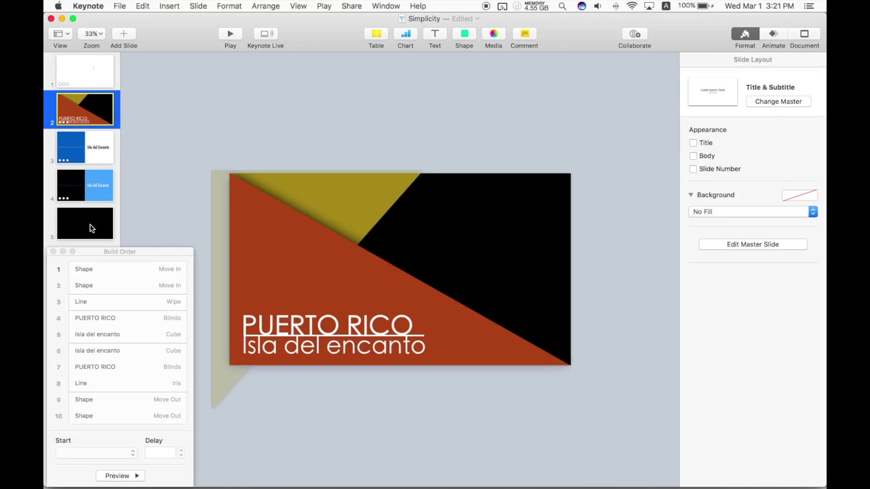
Step: Select the empty slide 5 and check its background fill options, keeping No Fill
click(90, 224)
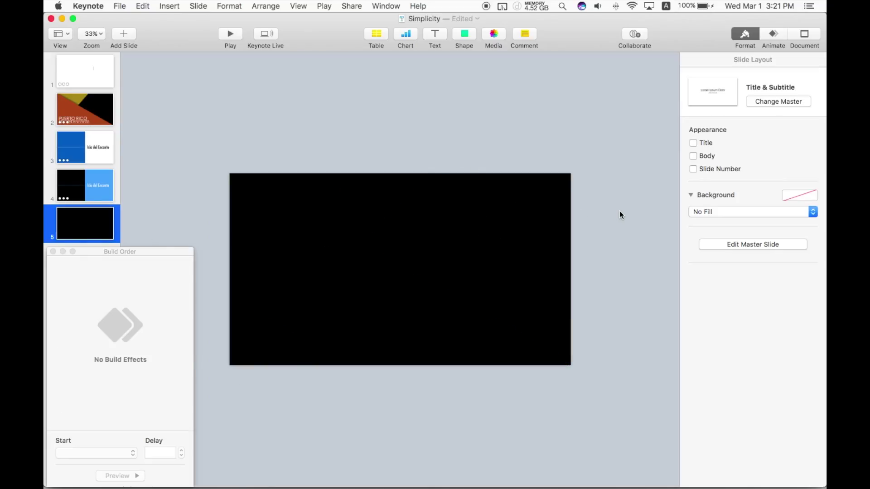
click(802, 196)
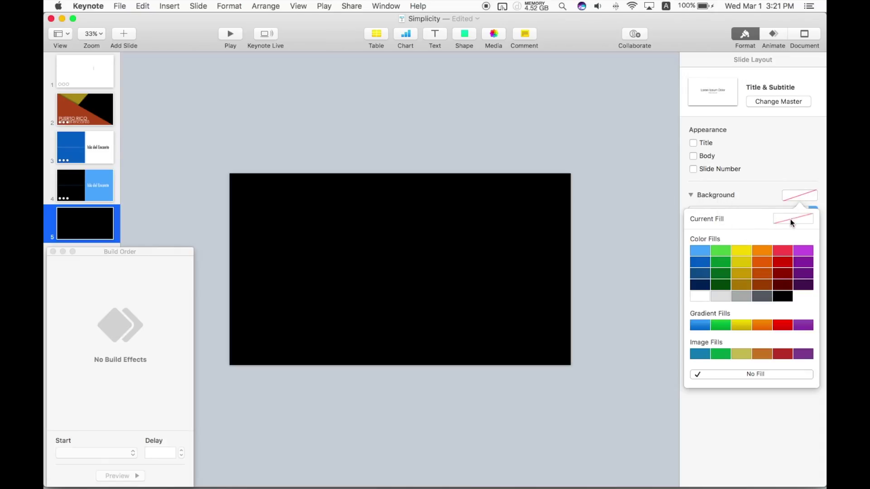
click(580, 194)
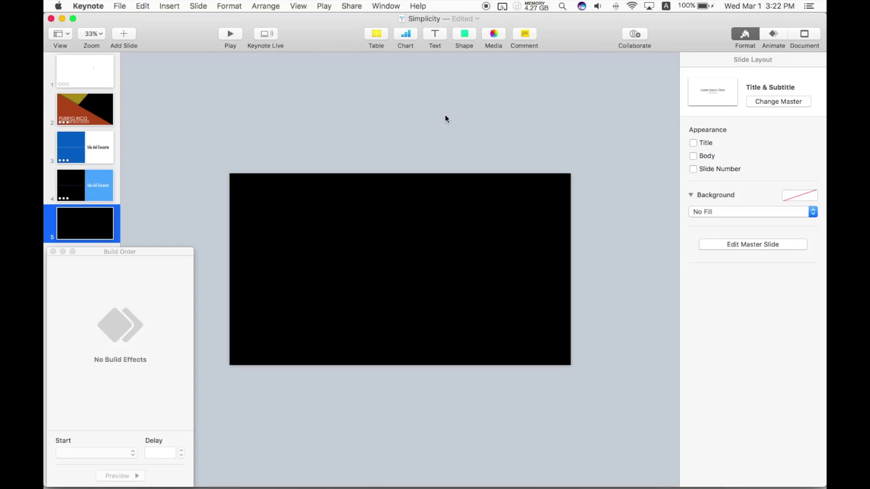
Step: Add a right triangle to slide 5, flip it vertically and stretch it slightly beyond the slide's upper-left corner
click(466, 34)
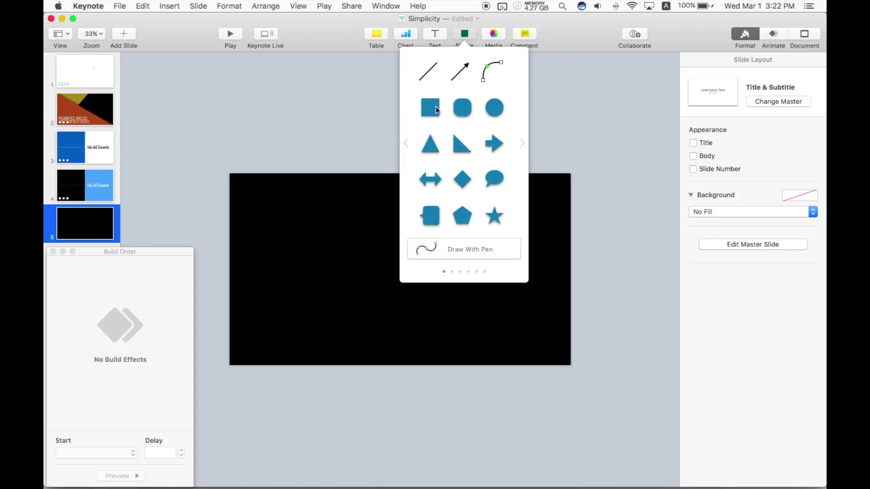
click(461, 144)
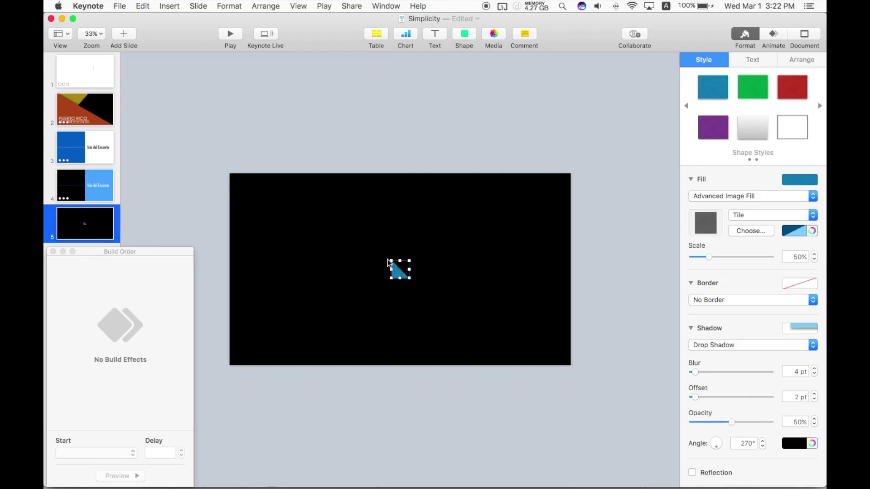
drag(391, 263, 317, 359)
drag(356, 297, 254, 186)
drag(310, 160, 381, 160)
drag(220, 241, 222, 287)
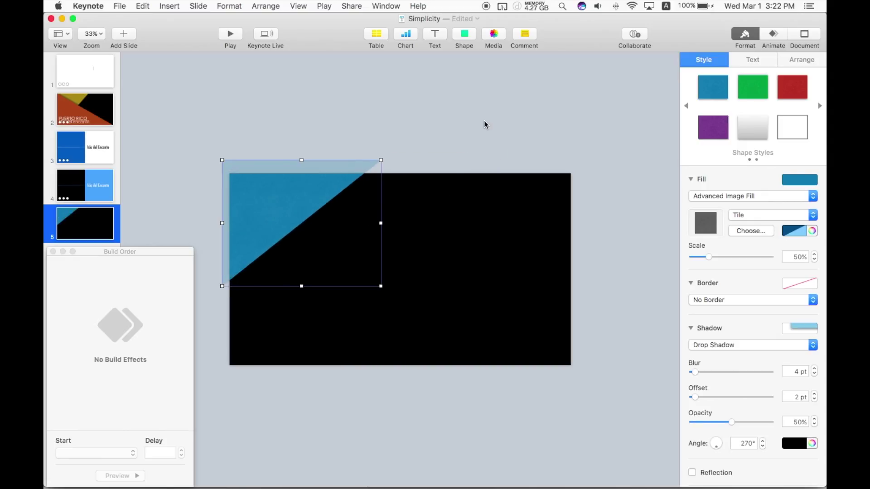
drag(380, 158, 422, 163)
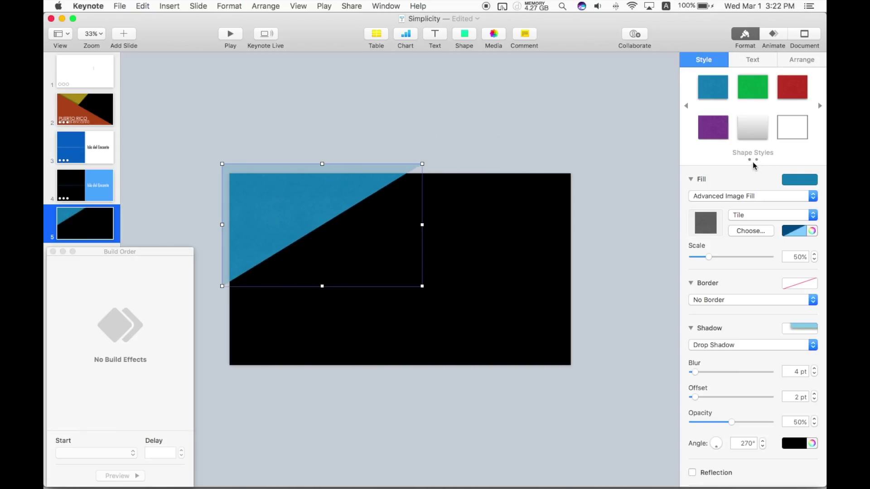
Step: Apply the green shape style to the triangle and replace its fill with a dark orange colour fill
click(761, 92)
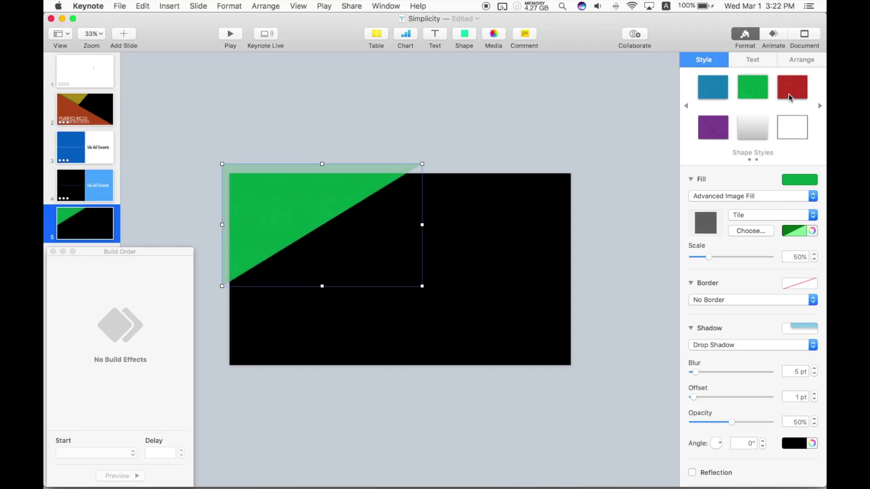
click(728, 199)
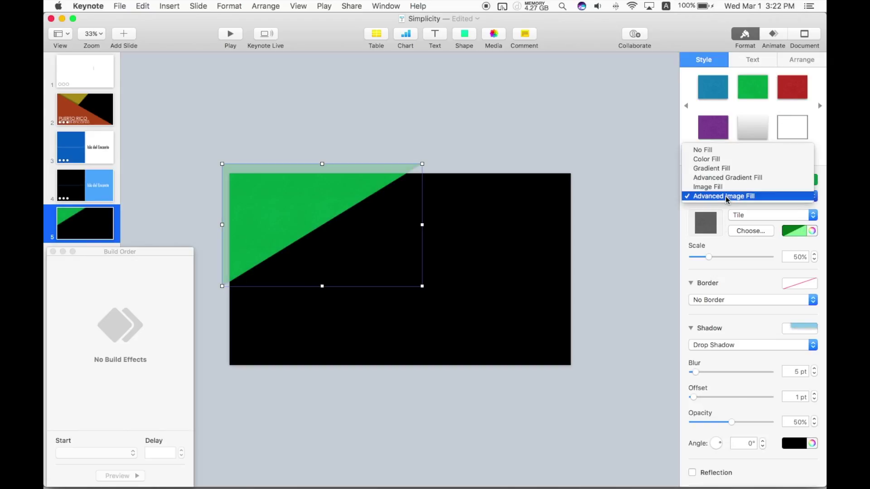
click(741, 217)
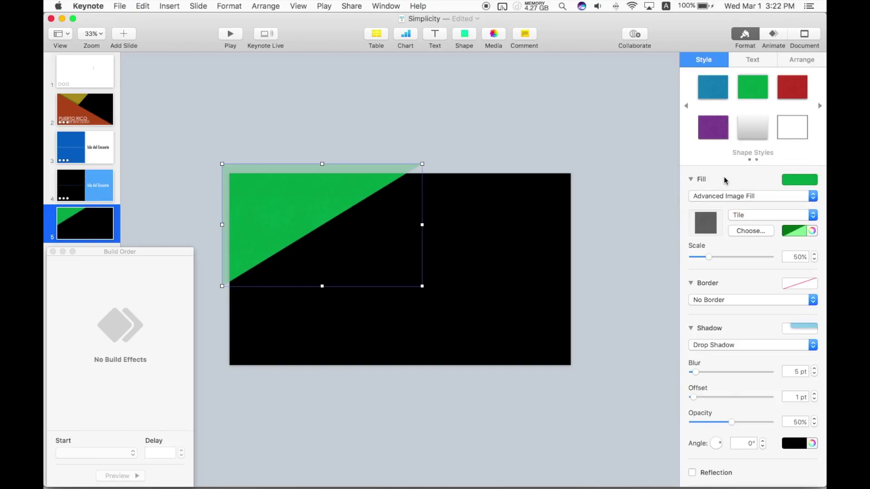
click(800, 180)
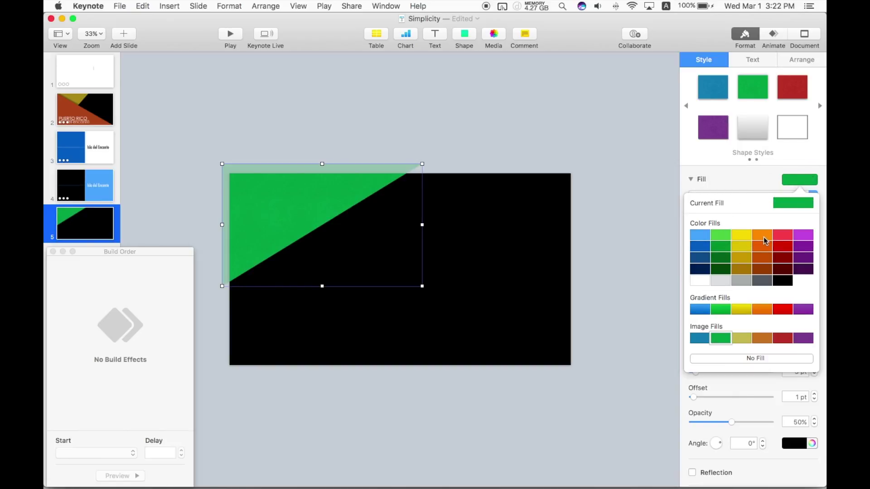
click(762, 252)
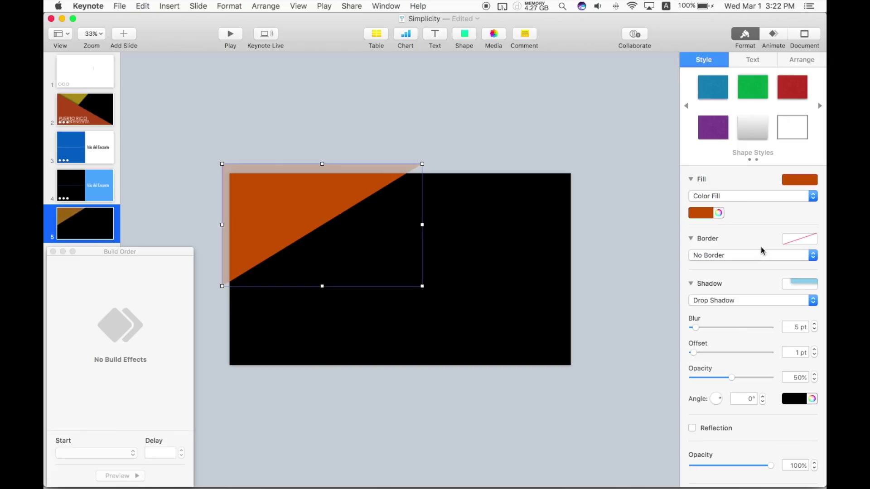
Step: Set the triangle's colour fill to red and widen the shape slightly towards the right
click(796, 186)
click(783, 247)
mouse_move(423, 163)
mouse_down()
mouse_move(451, 165)
mouse_move(434, 162)
mouse_up()
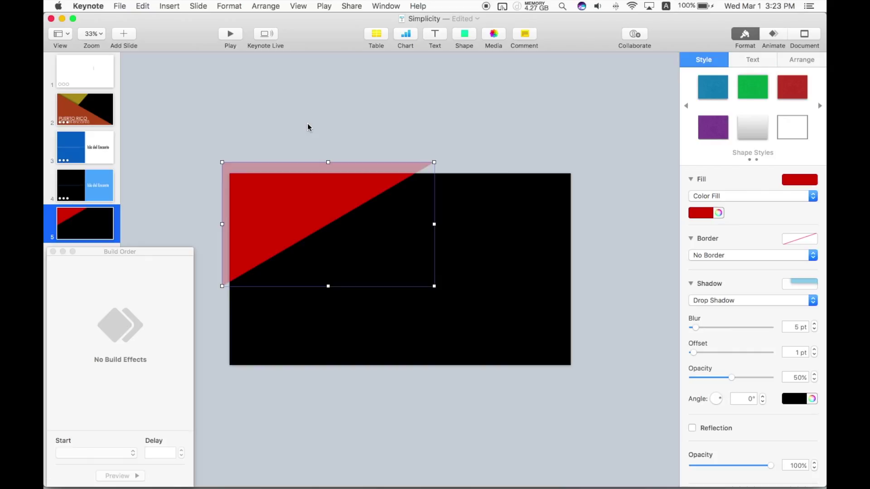
Step: Add a second right triangle and stretch it to about 2045 × 1152 pt, covering the slide's lower-left half slightly beyond its edges
click(464, 36)
click(460, 145)
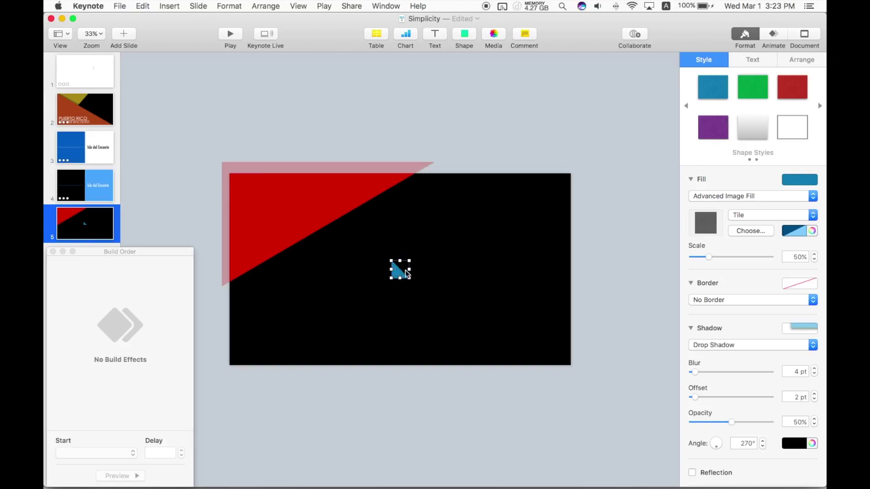
drag(410, 260, 584, 373)
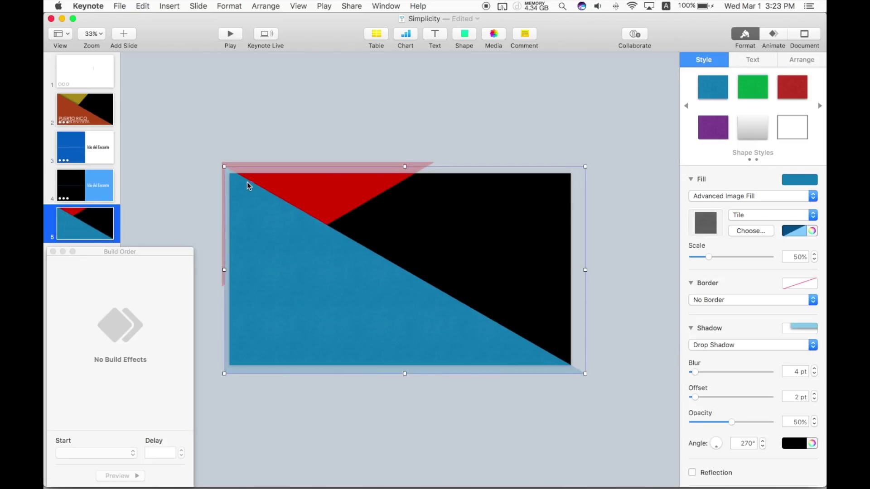
drag(223, 167, 219, 169)
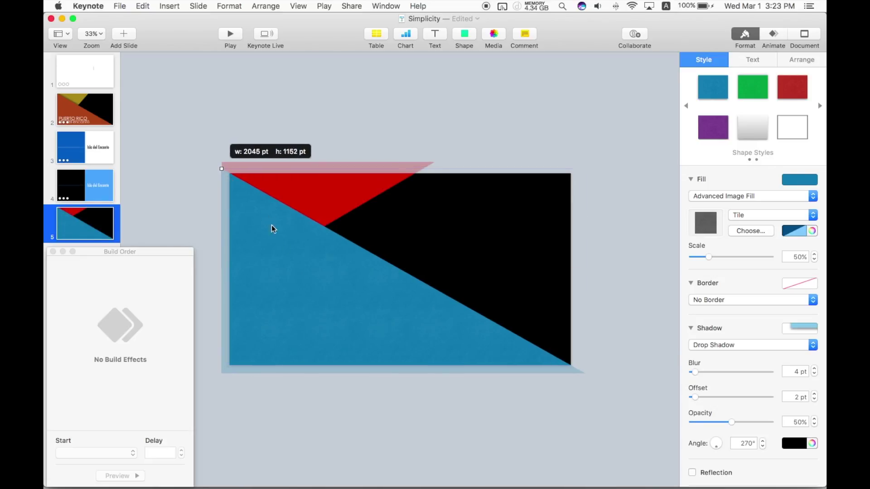
drag(265, 218, 265, 218)
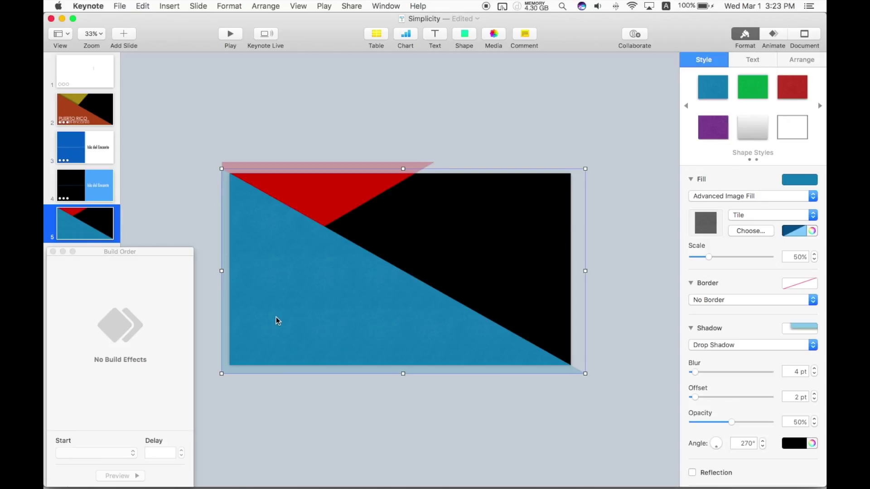
Step: Add a text box reading "KEYNOTE" and place it in the lower-left area of the blue triangle
click(433, 36)
key(Caps_Lock)
double_click(399, 269)
text(KEYN)
drag(392, 270, 312, 272)
click(312, 272)
drag(420, 270, 316, 277)
drag(396, 309, 387, 309)
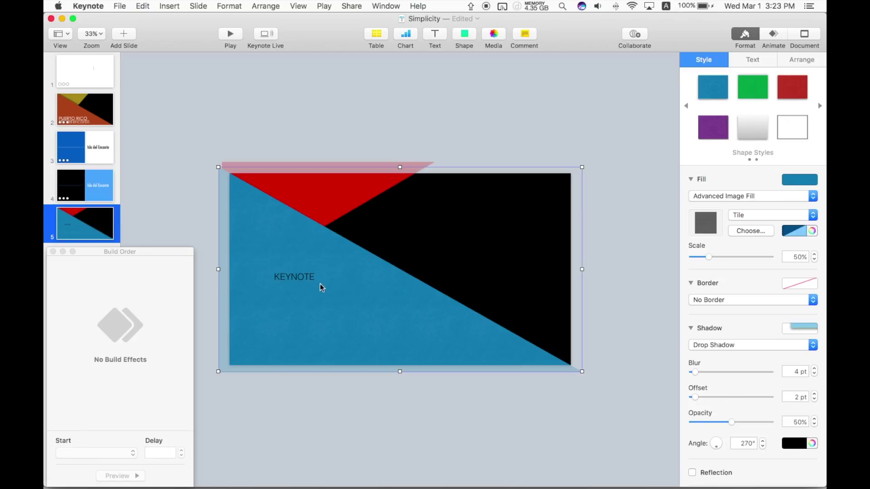
click(310, 280)
drag(307, 279, 305, 306)
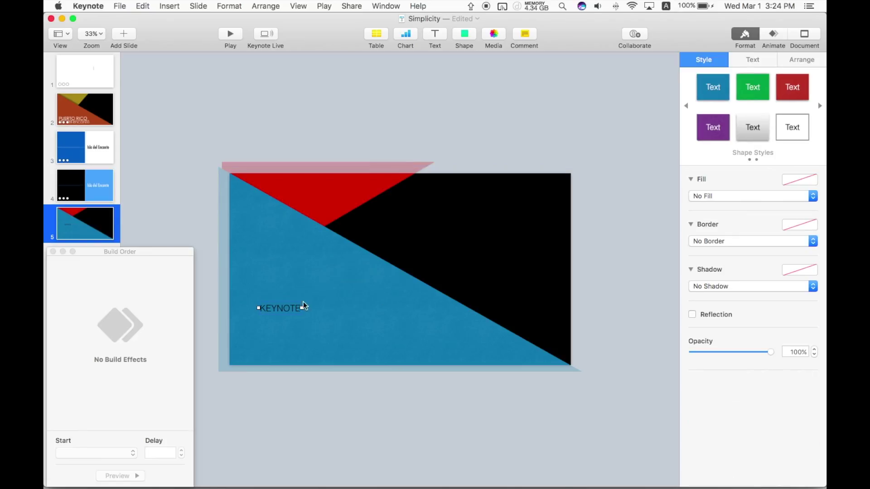
Step: Add a second text box reading "AFTER EFFECTS ALTERNATIVE" and place it below the KEYNOTE text
click(435, 37)
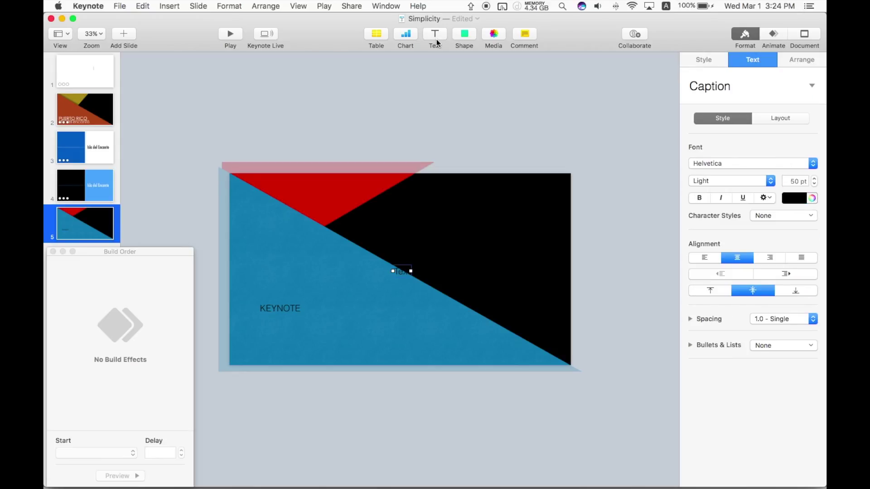
text(AFTER F)
key(BackSpace)
text(EFFECTS TRANSITION)
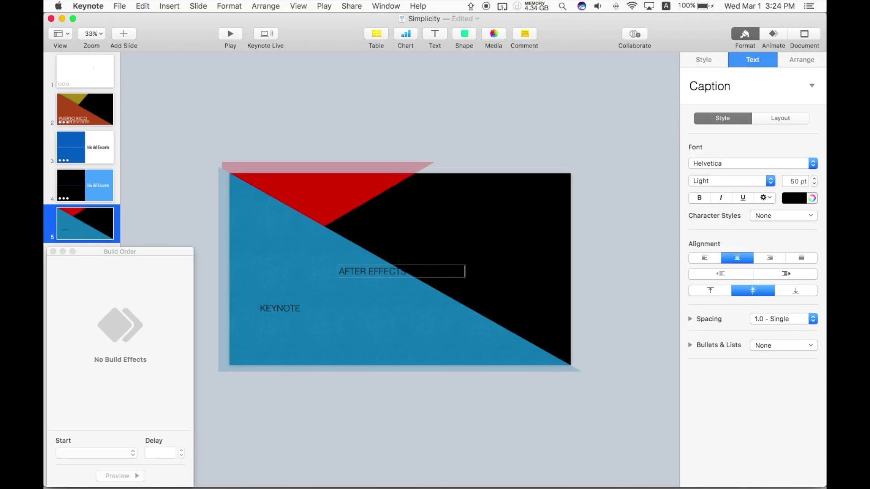
click(383, 290)
click(375, 272)
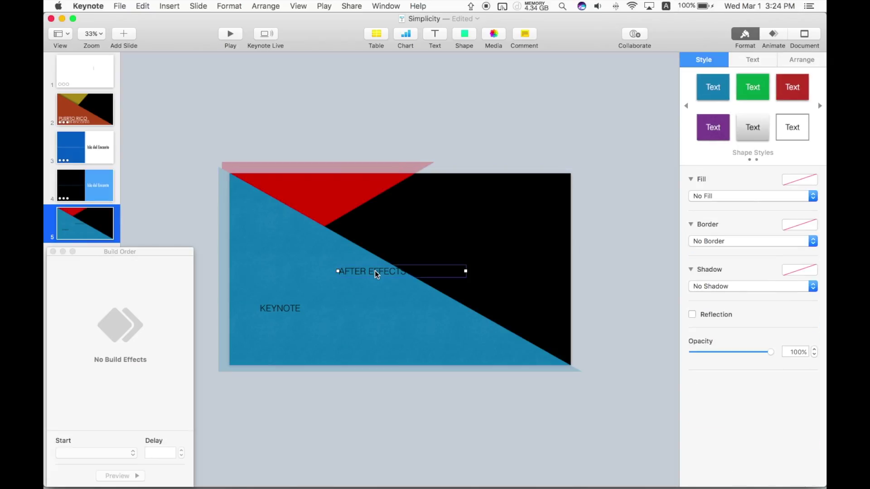
drag(386, 273, 294, 306)
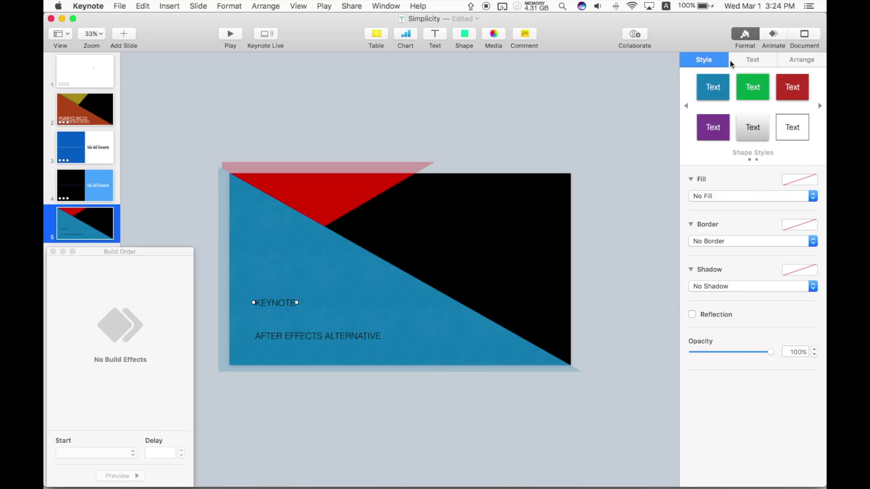
Step: Format the KEYNOTE text in Futura at 150 pt and move it fully onto the slide above the subtitle
click(752, 61)
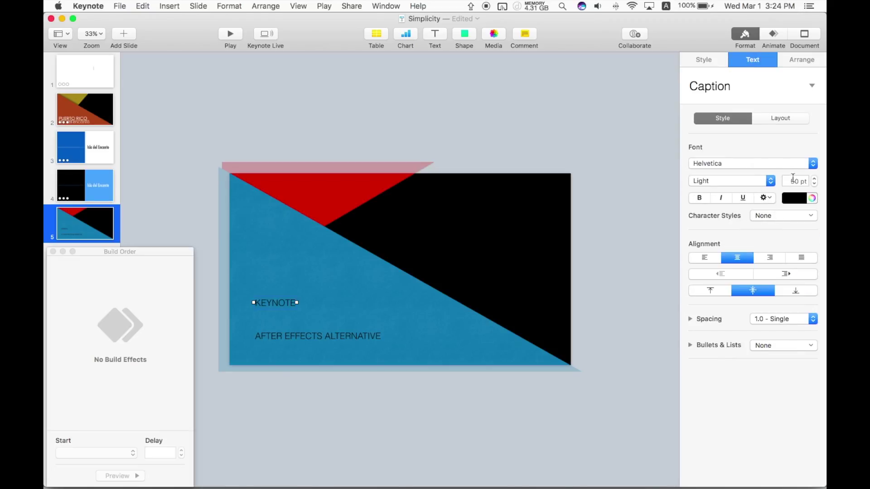
click(757, 165)
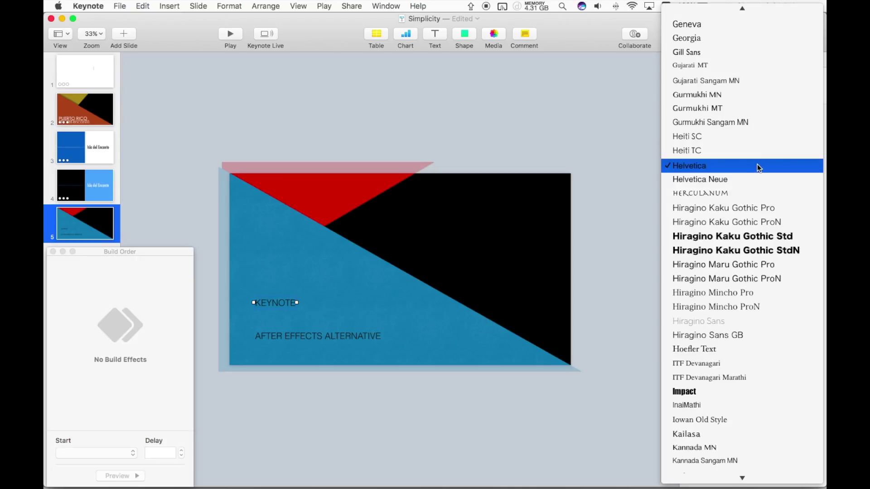
scroll(757, 167, up, 5)
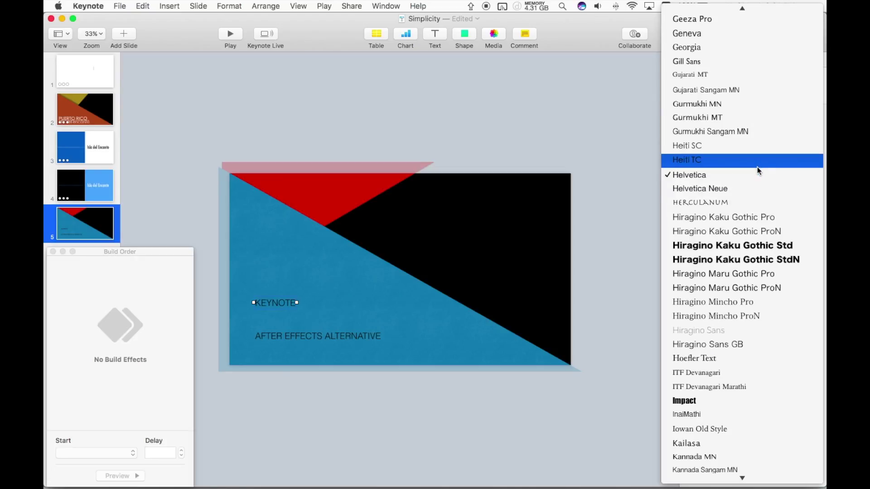
scroll(757, 169, up, 3)
click(721, 202)
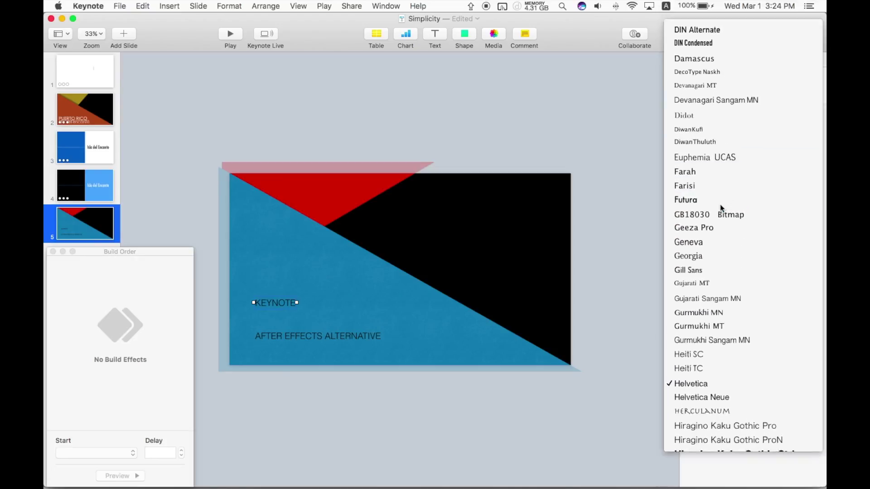
click(788, 182)
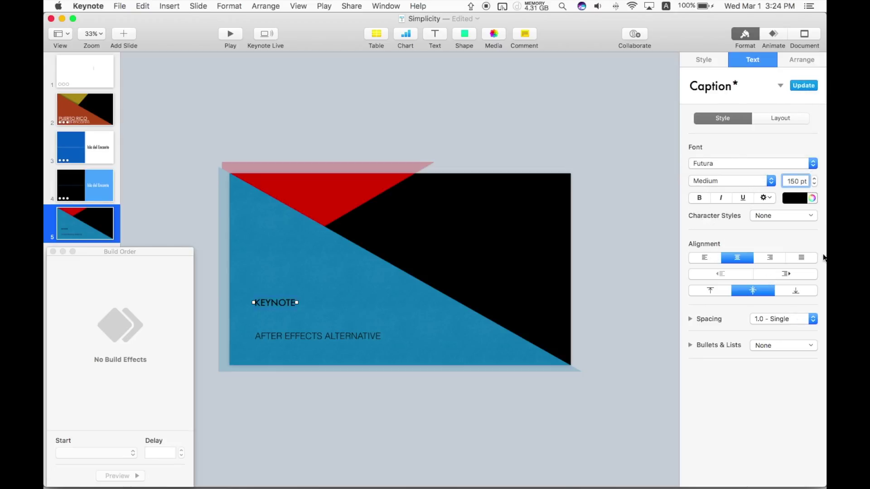
key(Return)
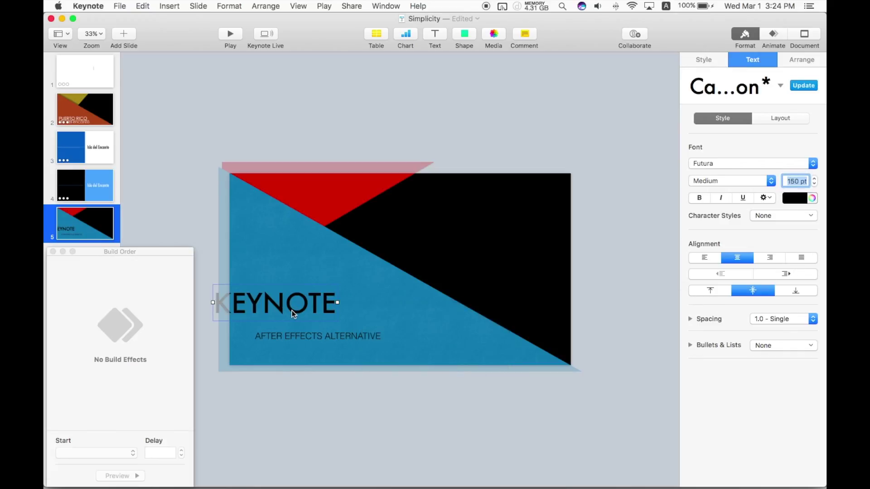
drag(293, 313, 328, 319)
Step: Change the KEYNOTE text colour to white
click(811, 198)
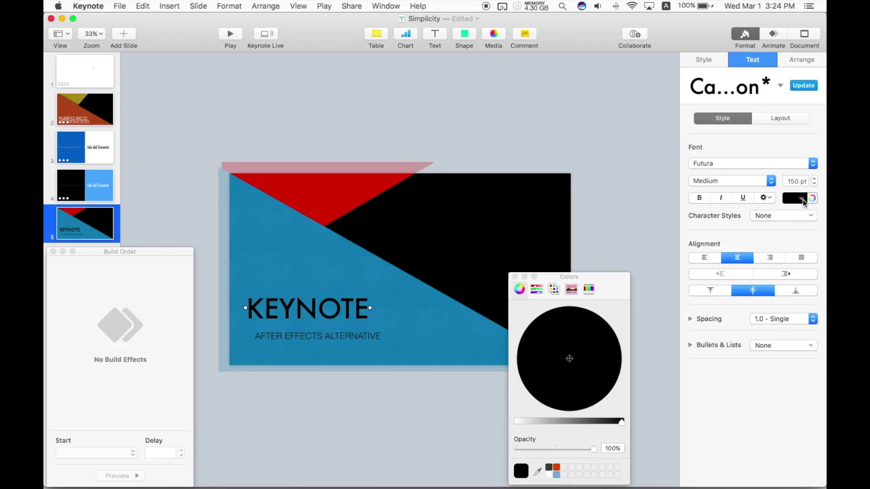
click(518, 422)
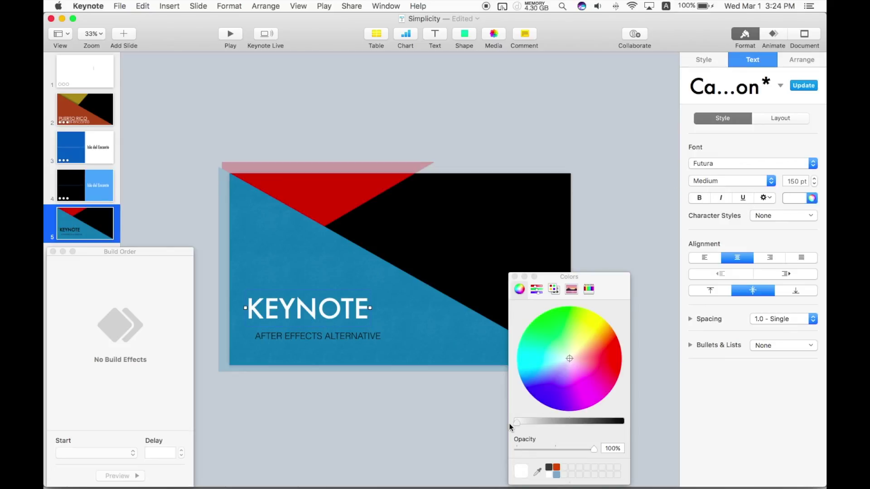
click(515, 277)
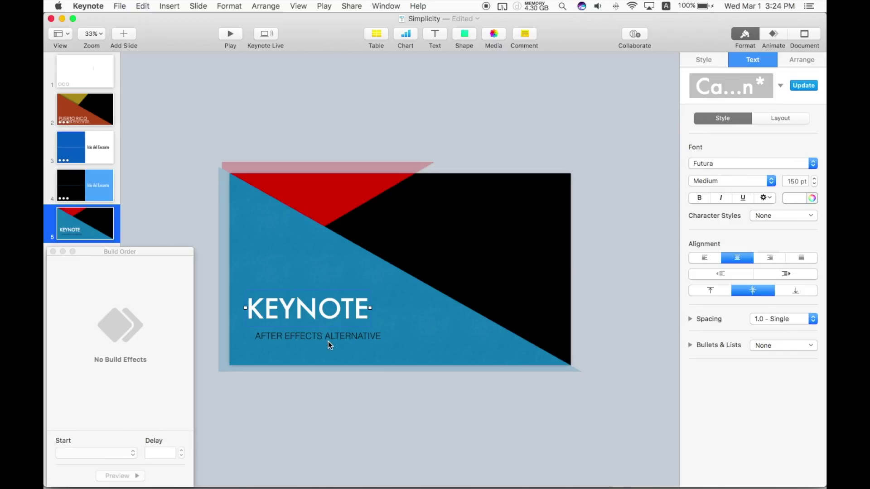
Step: Replace the large blue triangle's fill with a white colour fill
click(451, 334)
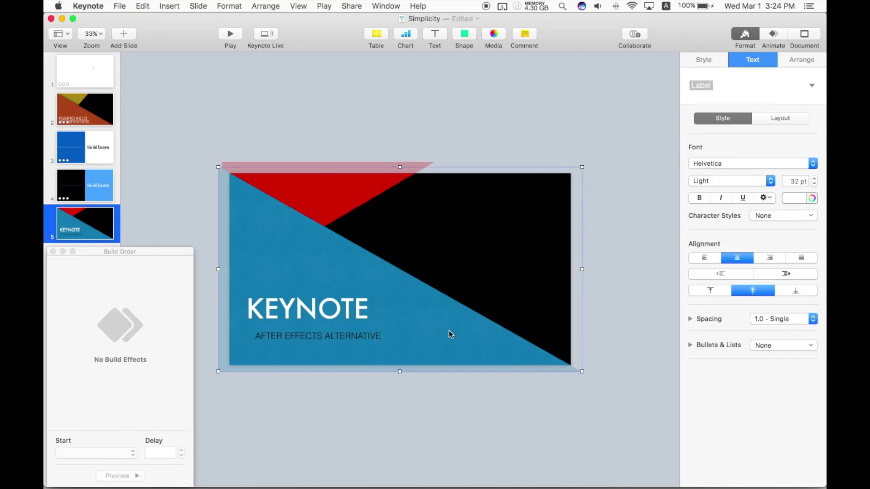
click(709, 63)
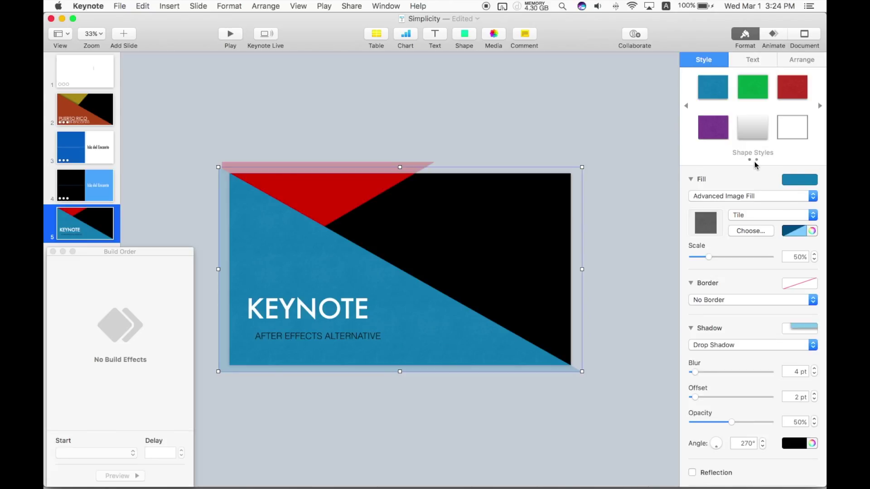
click(799, 180)
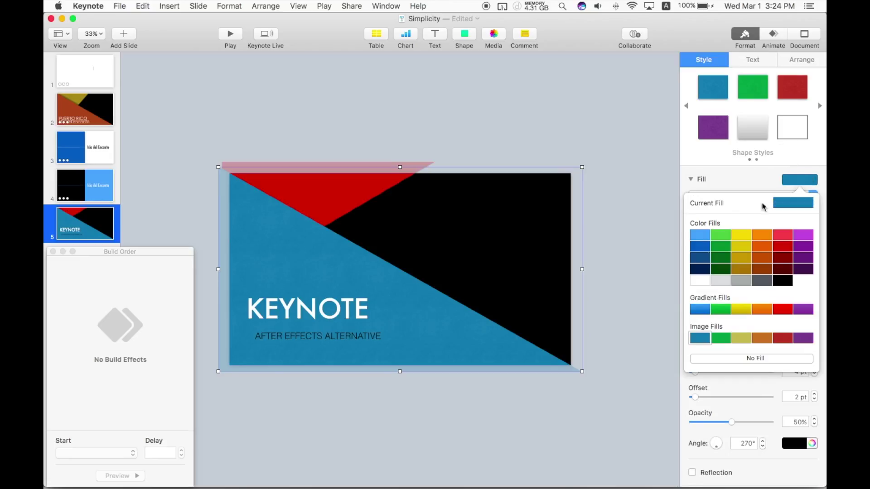
click(701, 281)
Step: Set the KEYNOTE text colour to black and shift the subtitle slightly left to centre it below the title
click(314, 311)
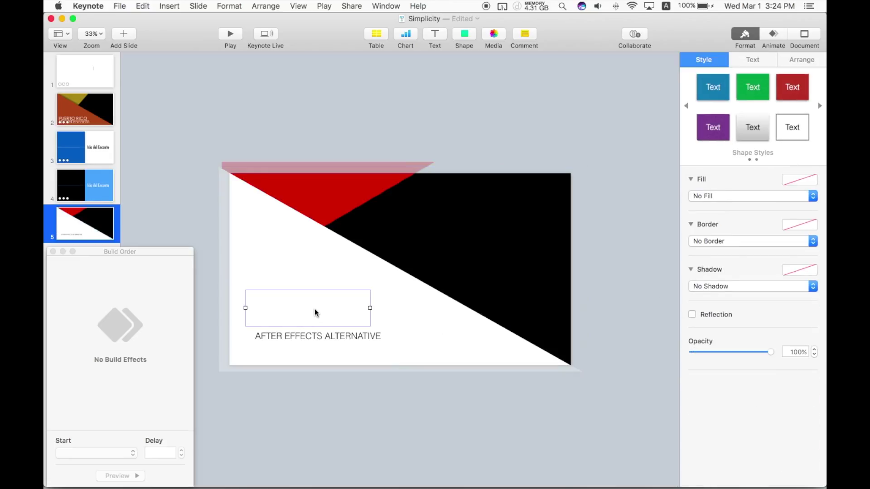
click(747, 60)
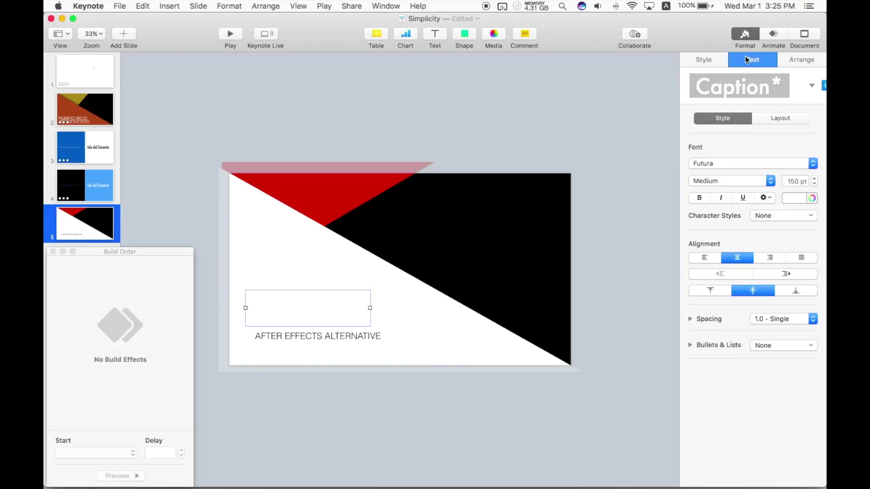
click(796, 198)
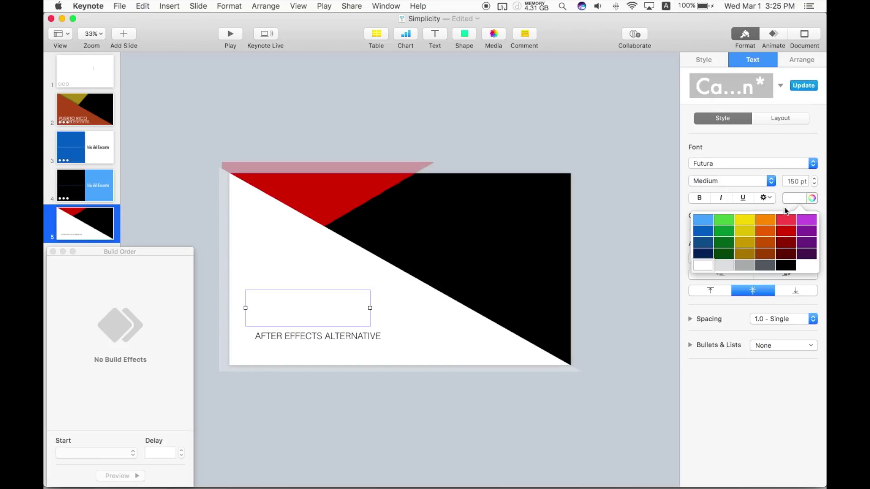
click(786, 266)
drag(350, 340, 340, 342)
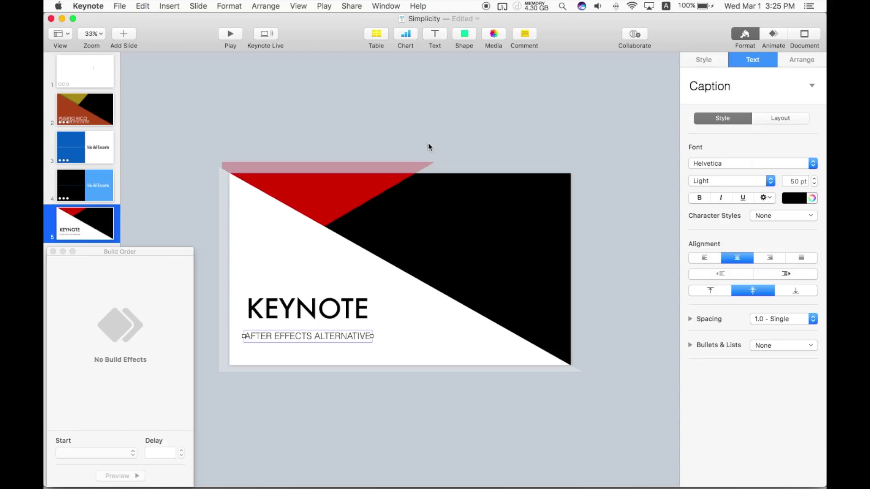
Step: Add a straight line, make it horizontal at about the title's width, and place it between the title and the subtitle
click(401, 104)
click(467, 39)
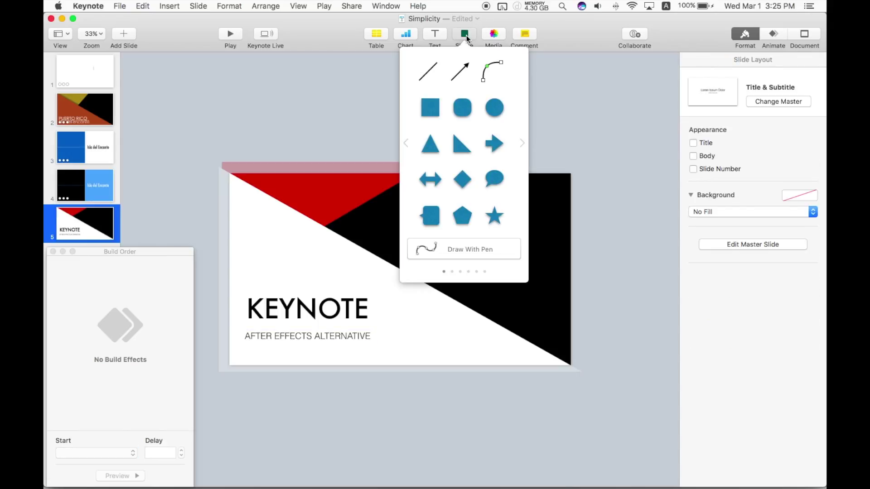
click(432, 75)
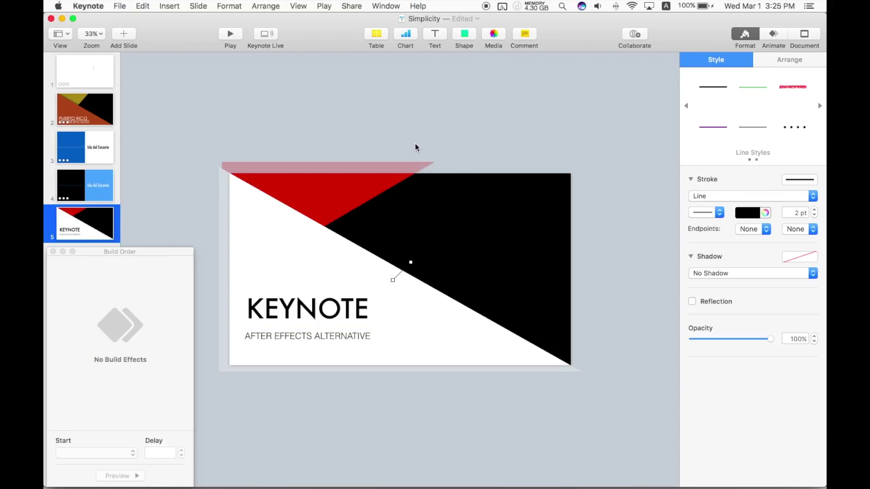
drag(411, 261, 263, 280)
drag(347, 283, 325, 327)
Step: Set the divider line's stroke width to 6 pt
click(814, 211)
click(814, 211)
click(814, 211)
click(814, 211)
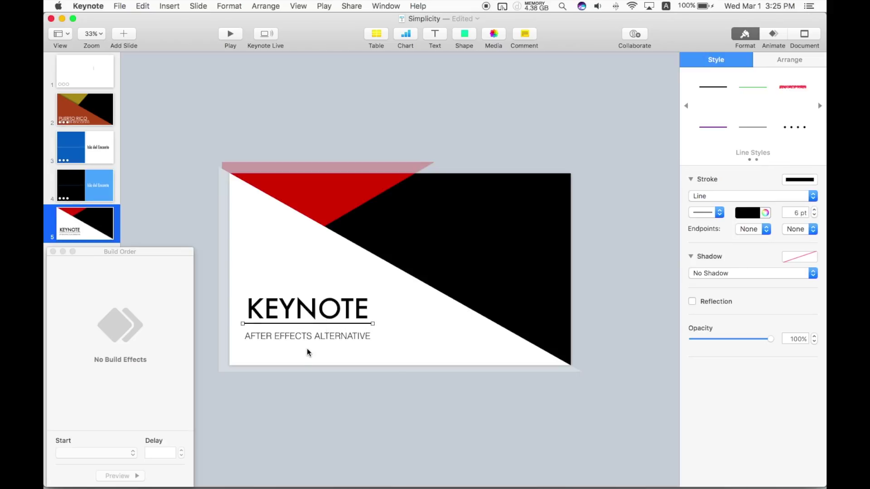
drag(307, 345, 308, 343)
click(301, 316)
click(306, 337)
click(305, 246)
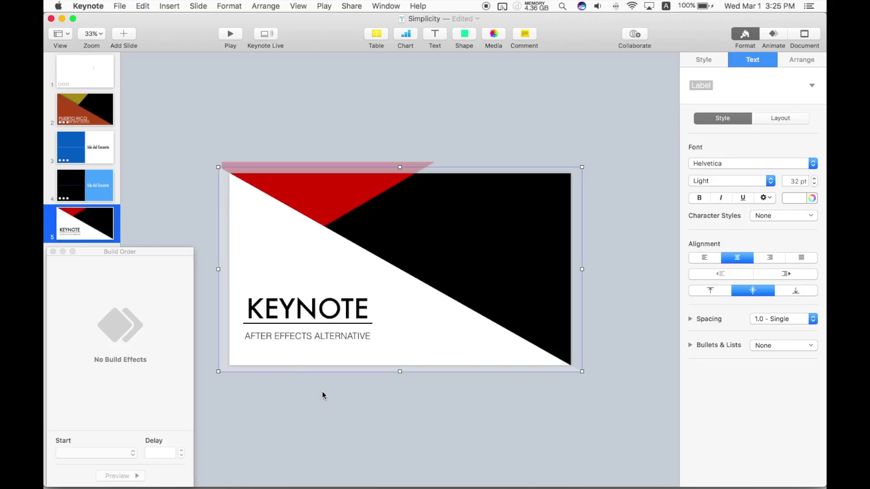
click(311, 386)
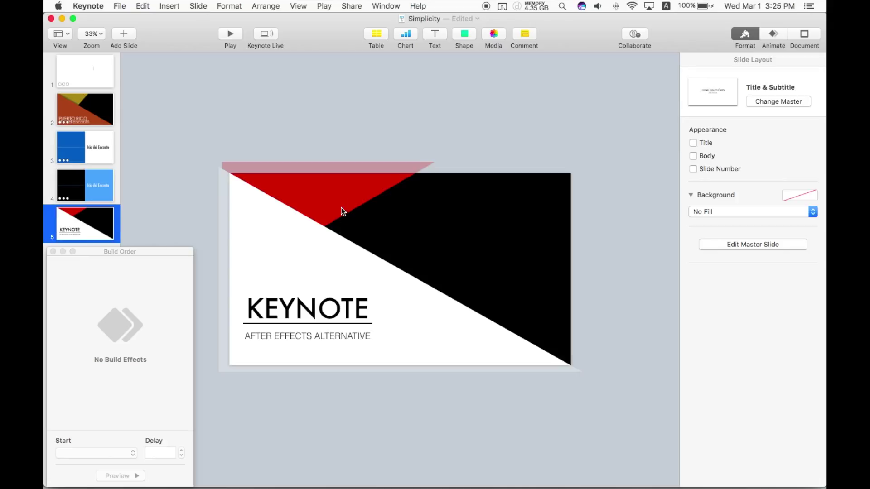
Step: Apply a Move In build-in effect to the red triangle and set its duration to 0.50 s
click(342, 186)
click(774, 34)
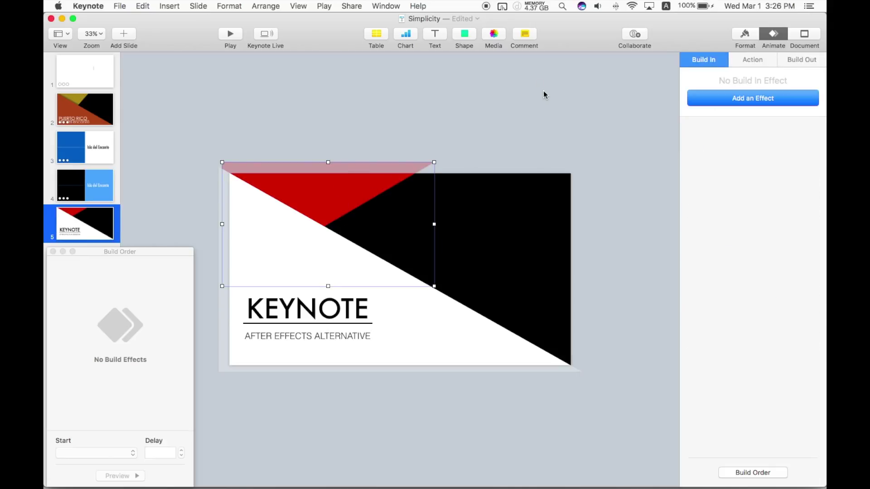
click(717, 100)
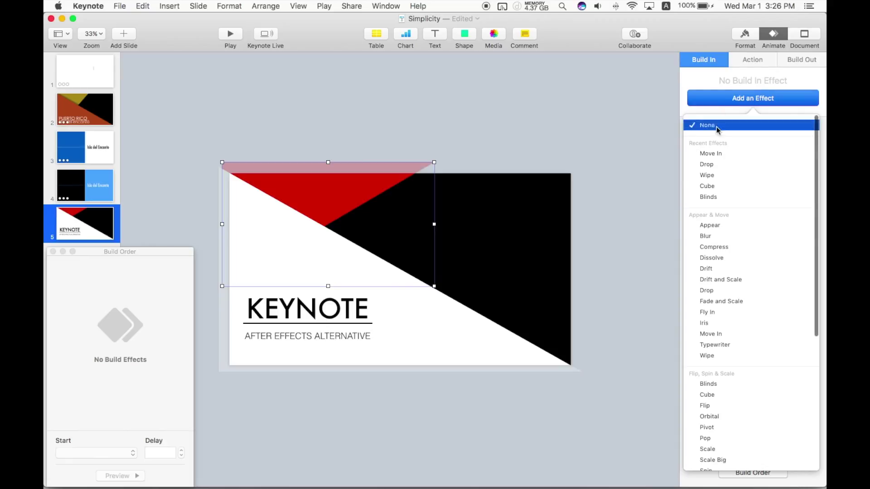
click(714, 155)
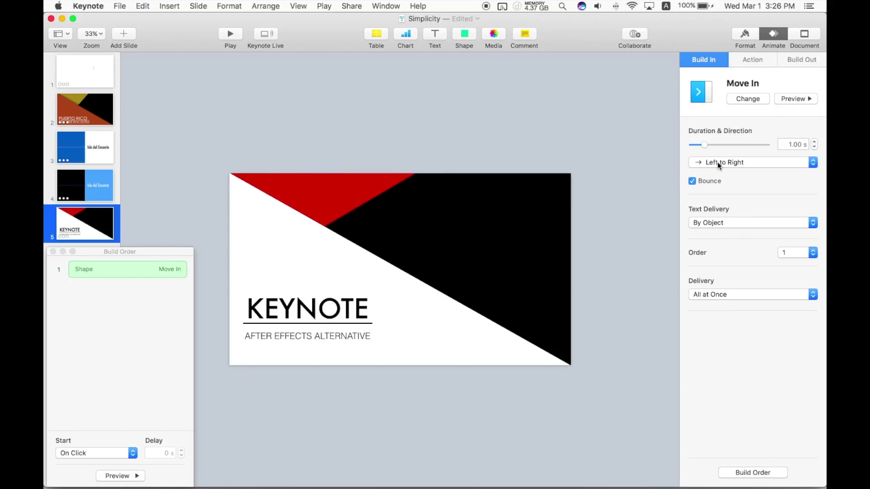
click(815, 148)
click(815, 148)
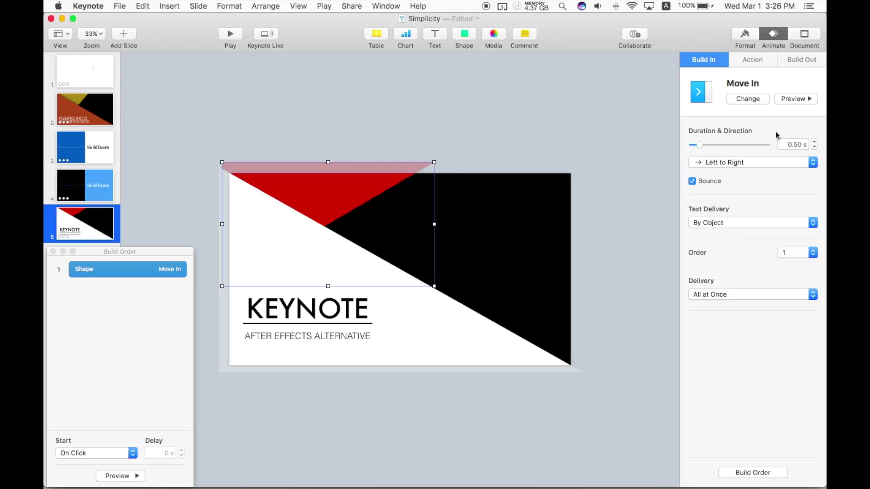
Step: Apply a Move In build-in effect to the white triangle, set its duration to 0.60 s, and preview it
click(801, 99)
click(453, 306)
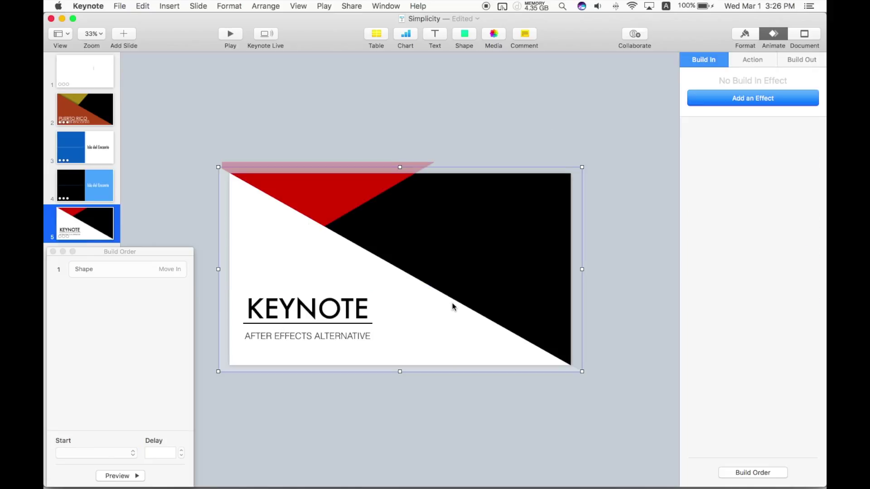
click(728, 100)
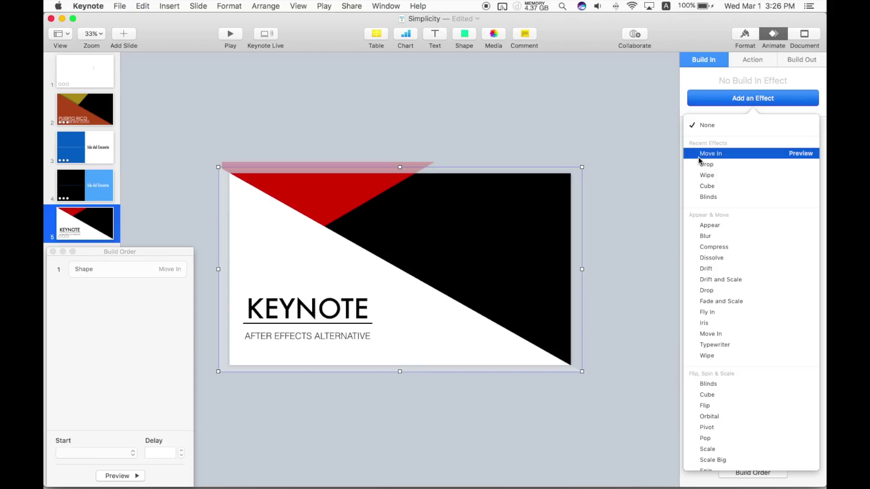
click(713, 157)
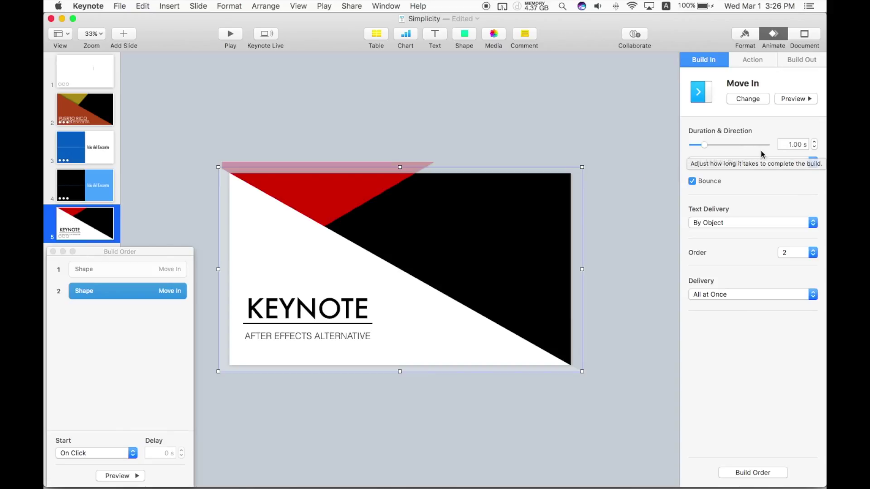
click(800, 101)
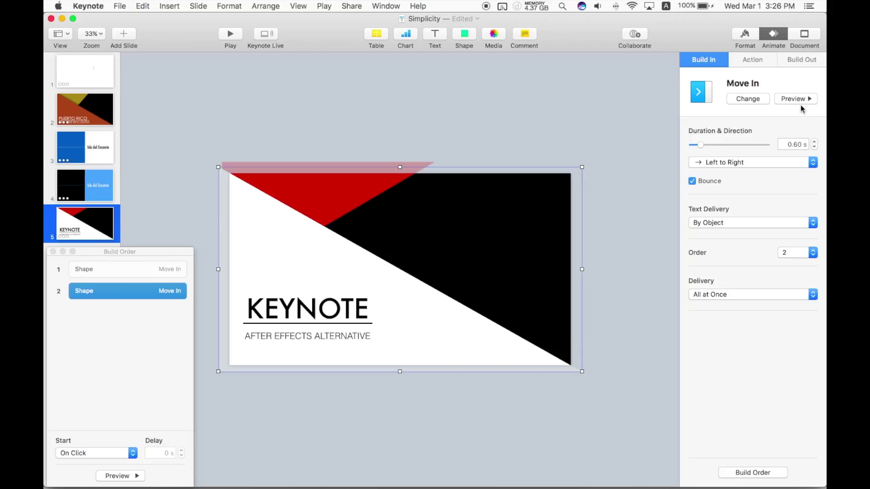
Step: Group the white triangle's build with the red triangle's, set it to start With Build 1, and preview the result
click(124, 292)
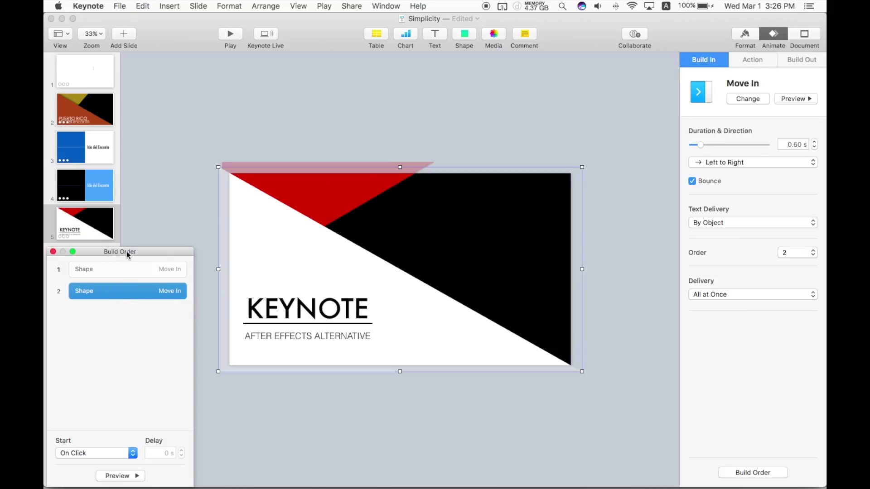
mouse_move(122, 286)
mouse_down()
mouse_move(124, 273)
mouse_move(124, 282)
mouse_up()
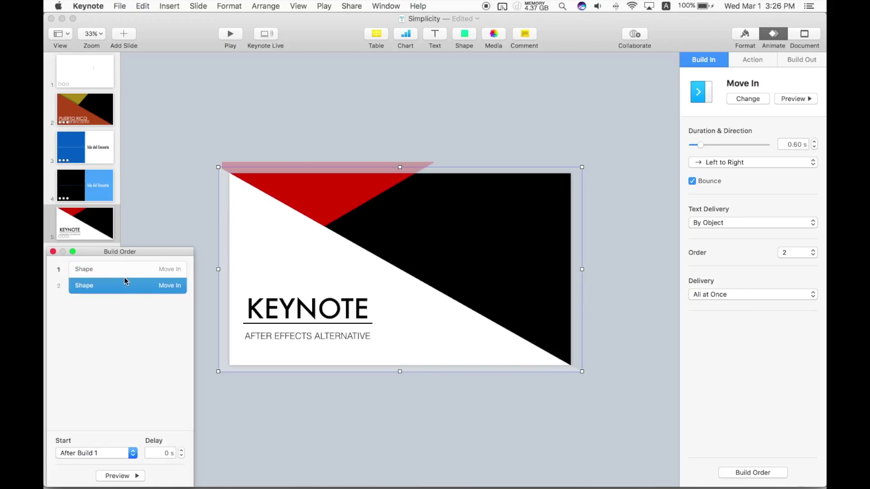
click(132, 475)
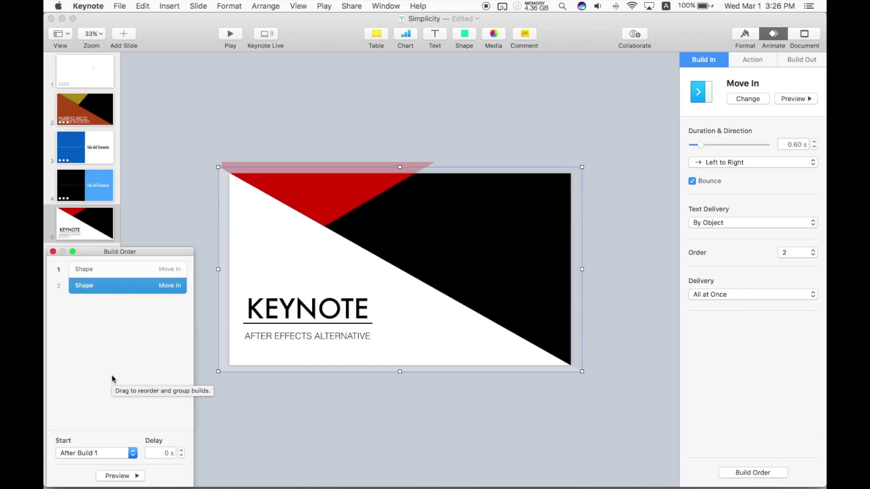
click(123, 452)
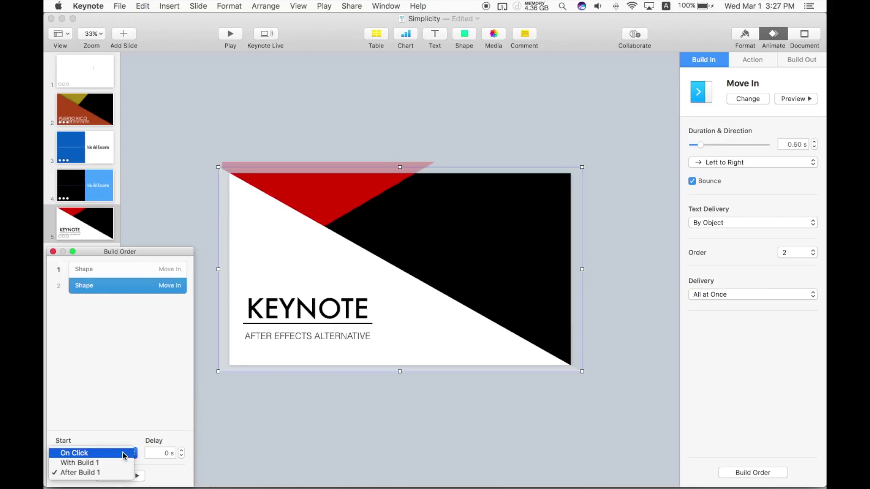
click(102, 465)
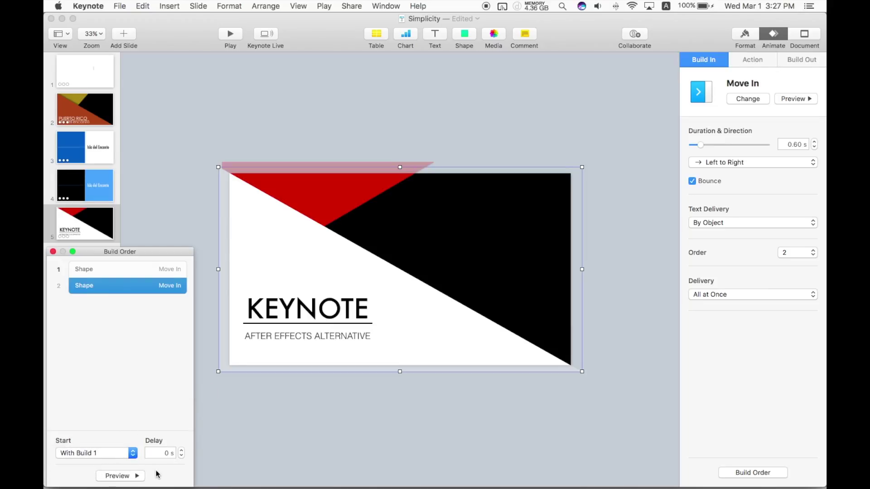
click(133, 477)
click(130, 324)
Step: Preview build-in effects for the divider line between title and subtitle, and apply Wipe to it
click(272, 317)
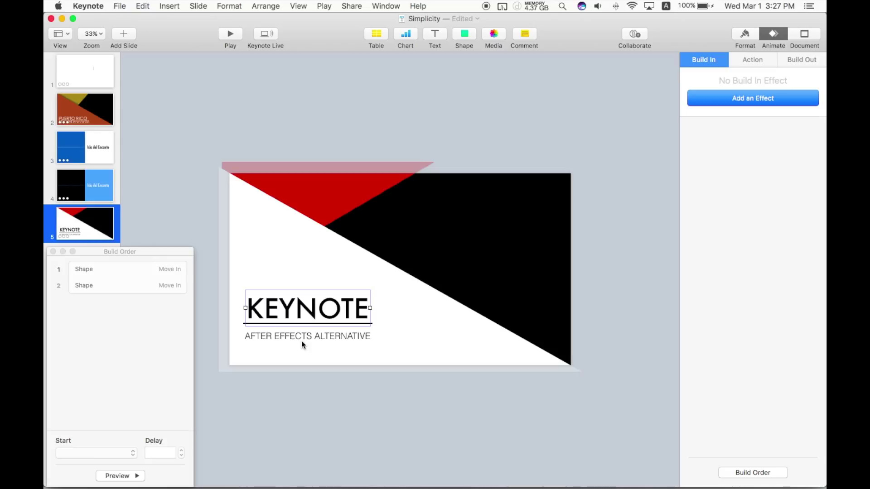
click(302, 323)
click(739, 99)
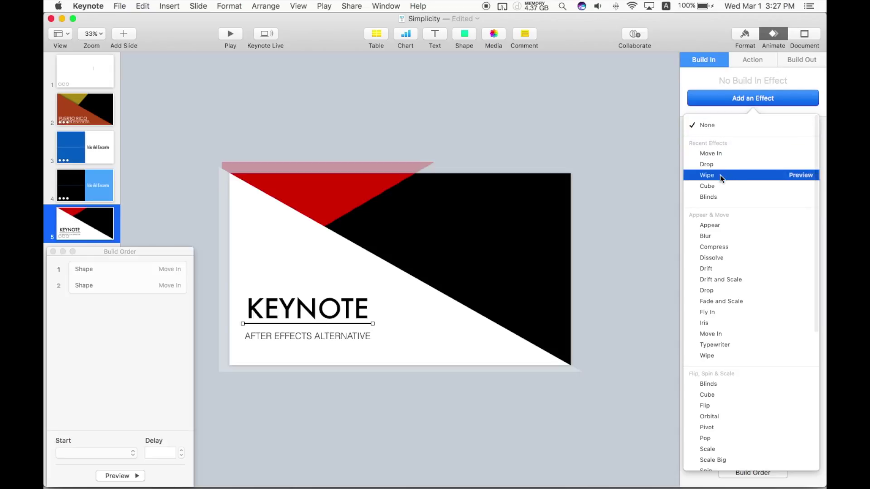
click(799, 175)
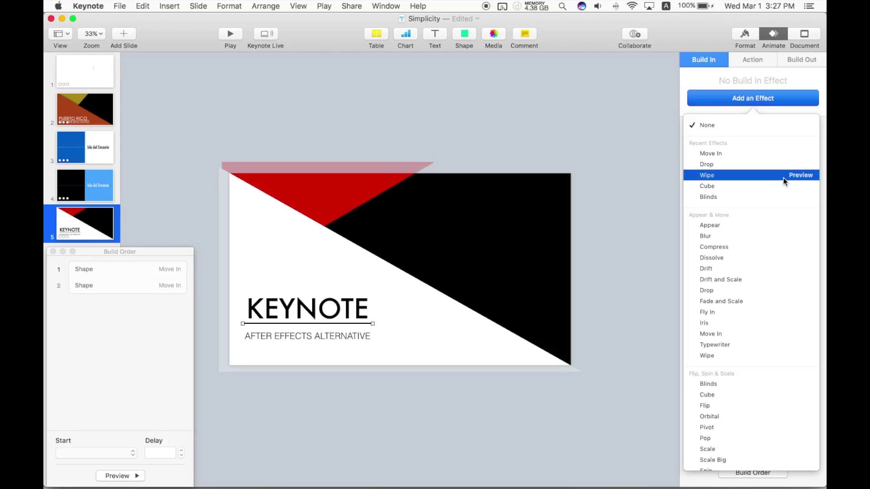
scroll(782, 178, down, 3)
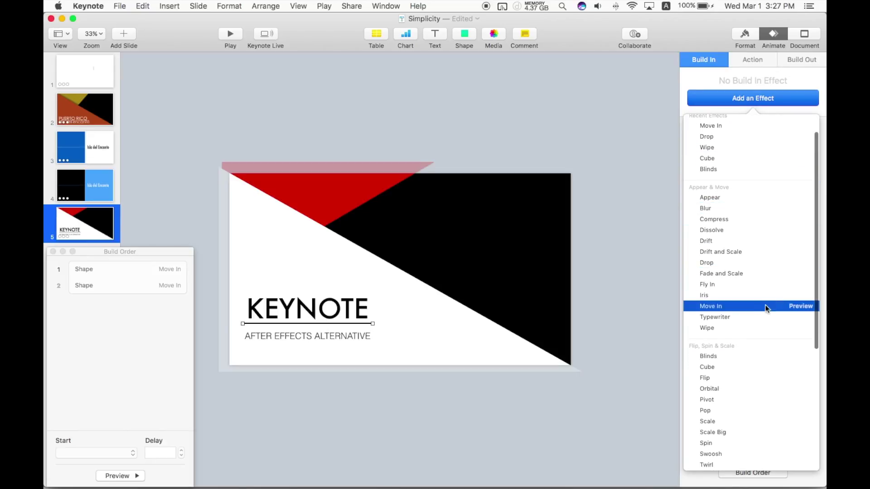
click(800, 295)
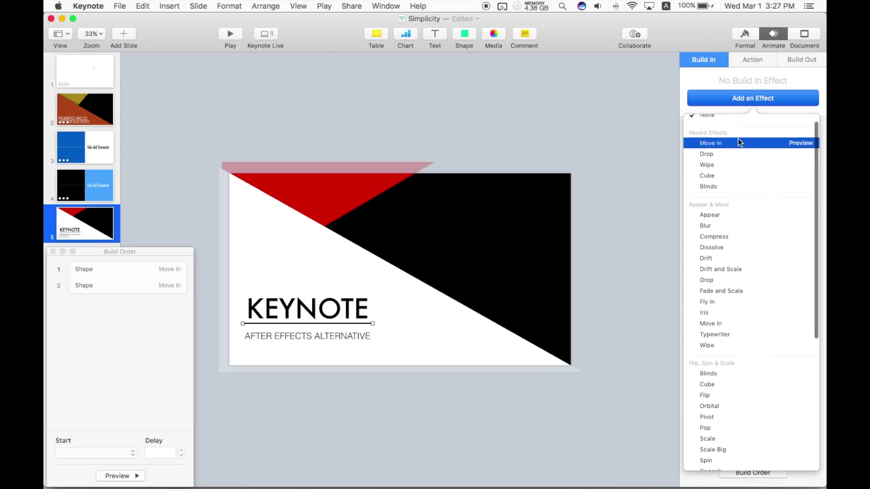
click(733, 175)
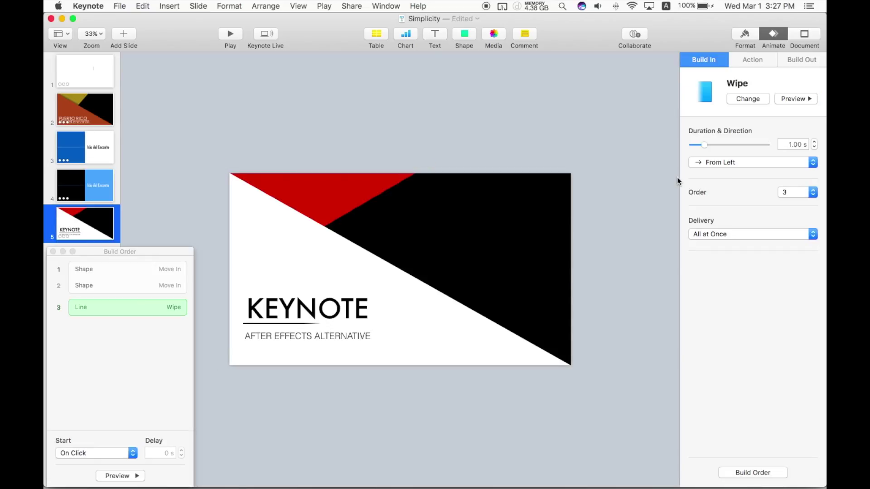
Step: Set the divider line's Wipe duration to 0.50 s and preview the effect
click(813, 147)
click(814, 147)
click(814, 147)
click(803, 103)
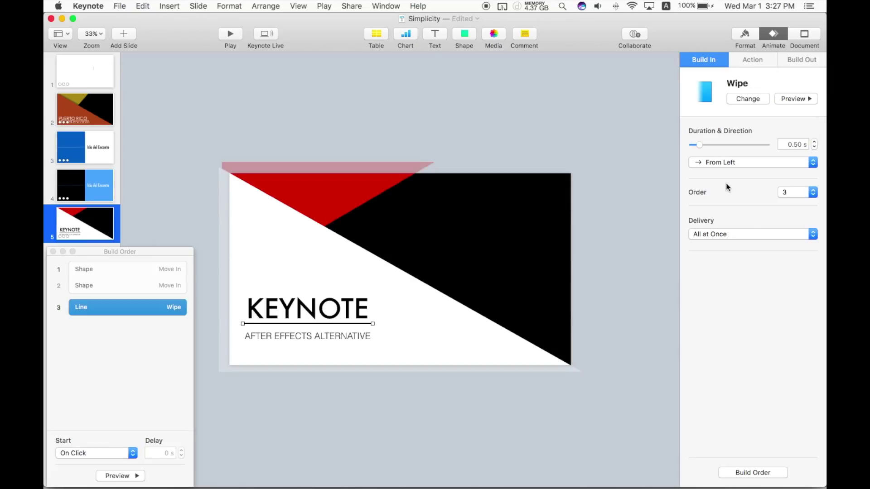
Step: Apply a Cube build-in effect to the KEYNOTE title with the direction Bottom to Top and preview it
click(337, 313)
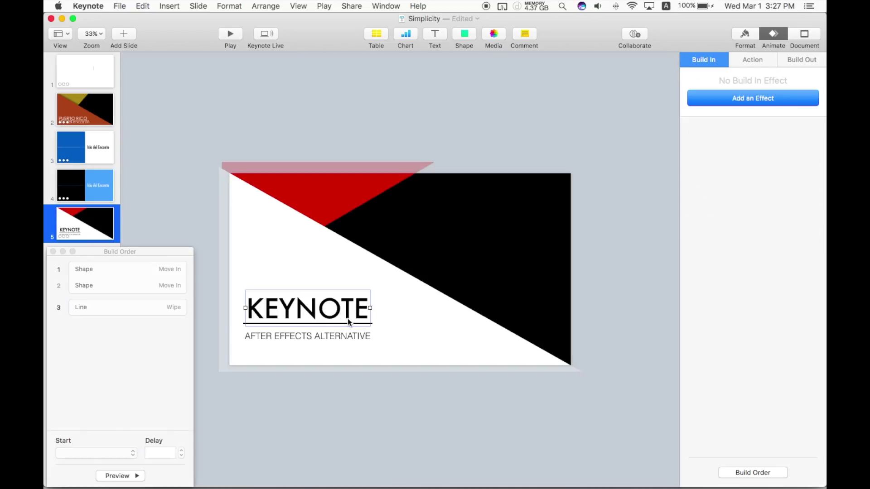
click(735, 93)
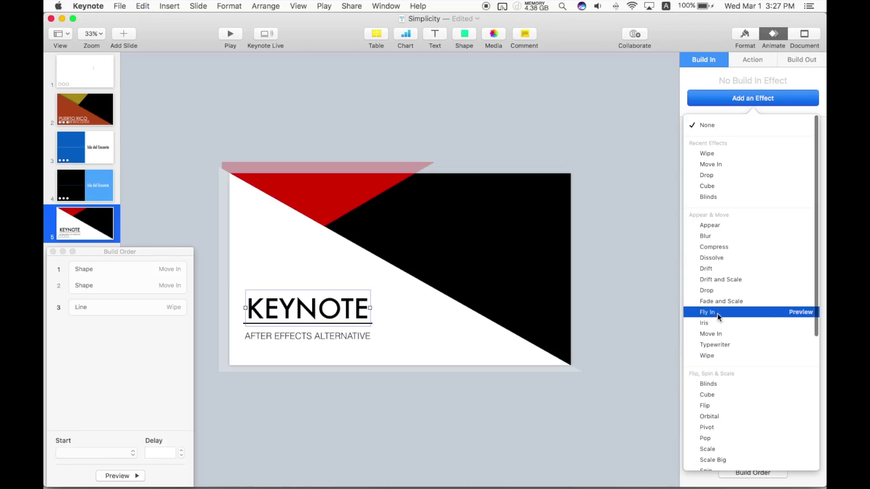
click(729, 187)
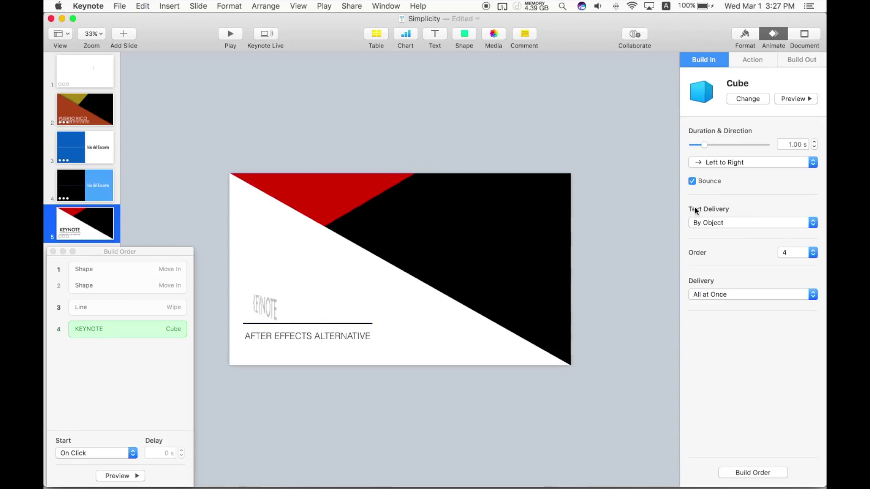
click(744, 163)
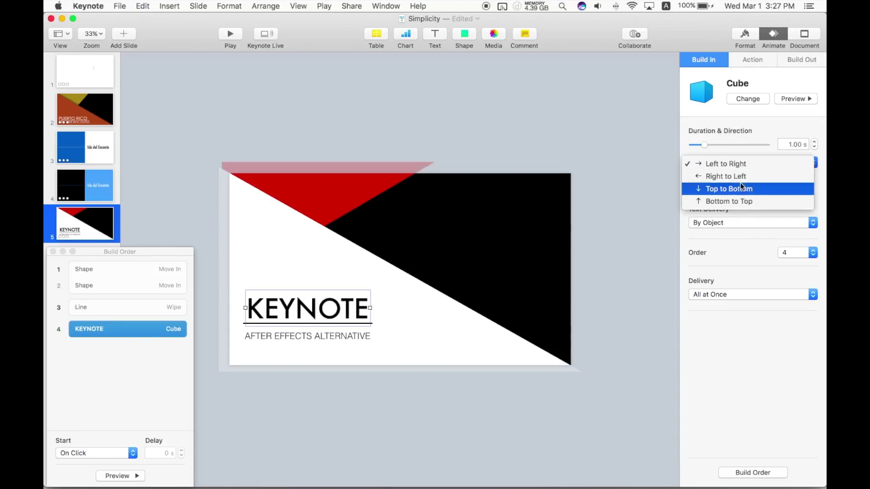
click(732, 201)
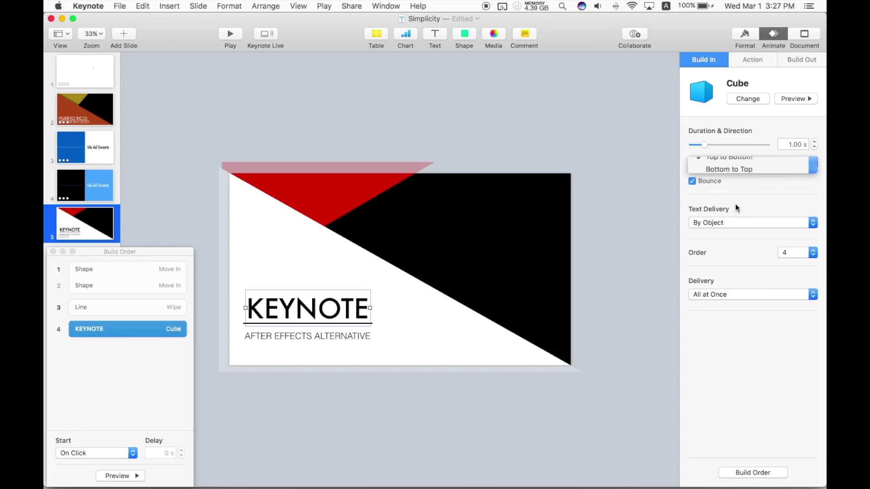
click(798, 99)
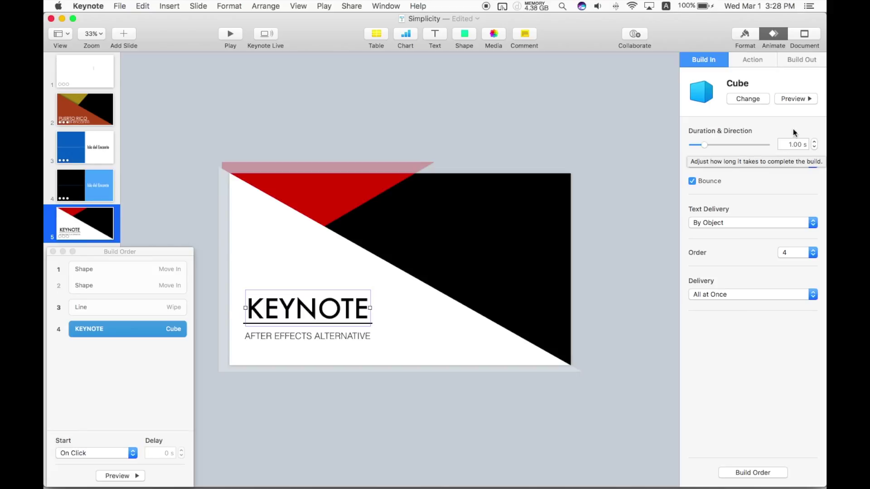
click(782, 99)
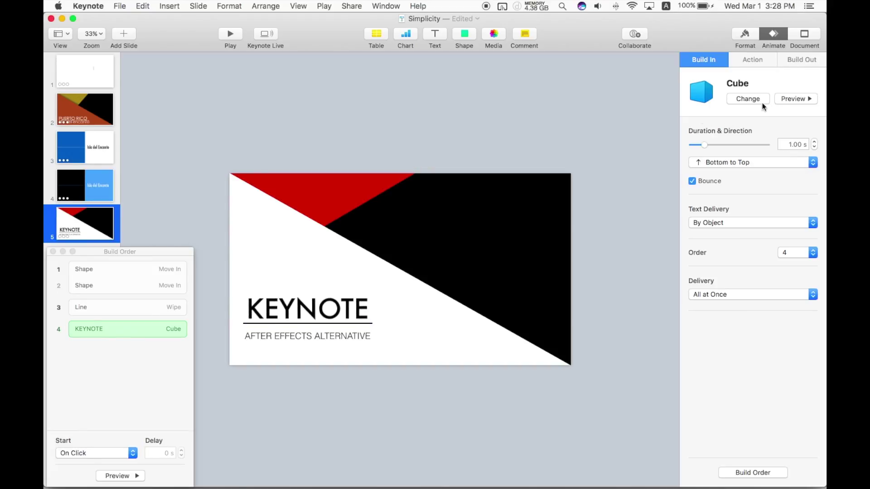
Step: Set the duration of the KEYNOTE title's Cube effect to 0.70 s
click(814, 147)
click(814, 147)
click(815, 146)
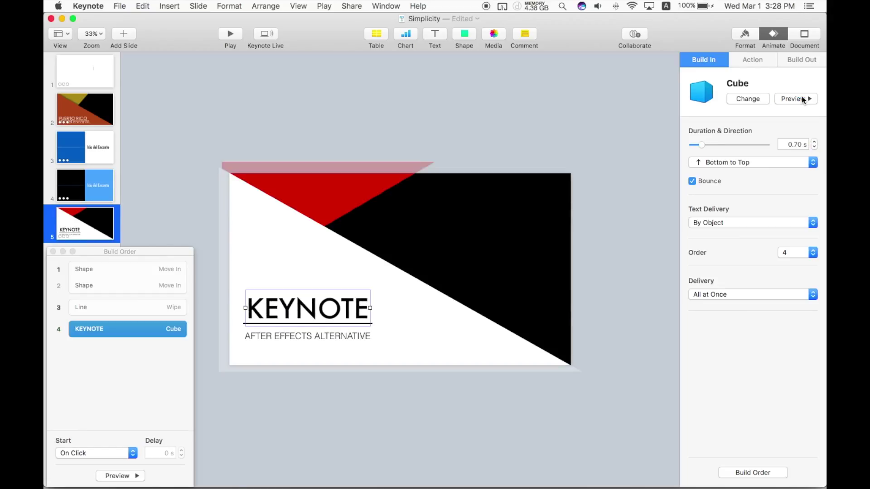
Step: Apply a Blinds build-in effect to the subtitle, running Top to Bottom with a duration of 0.70 s
click(308, 335)
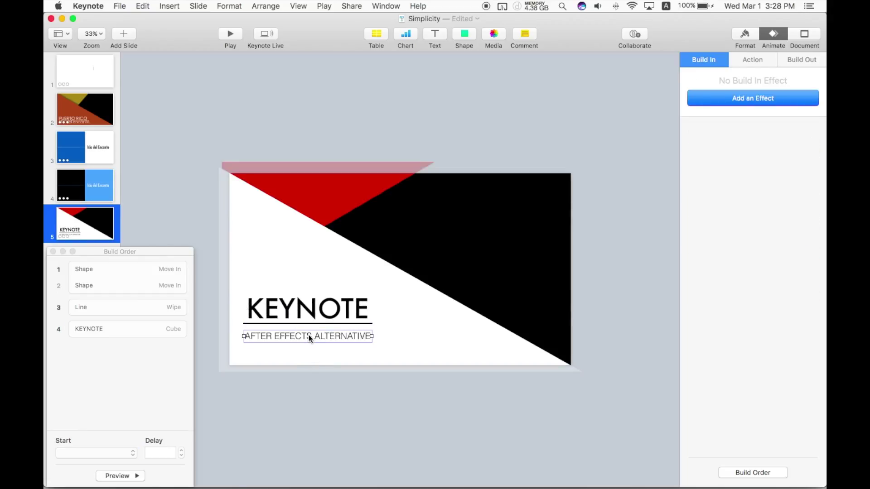
click(736, 101)
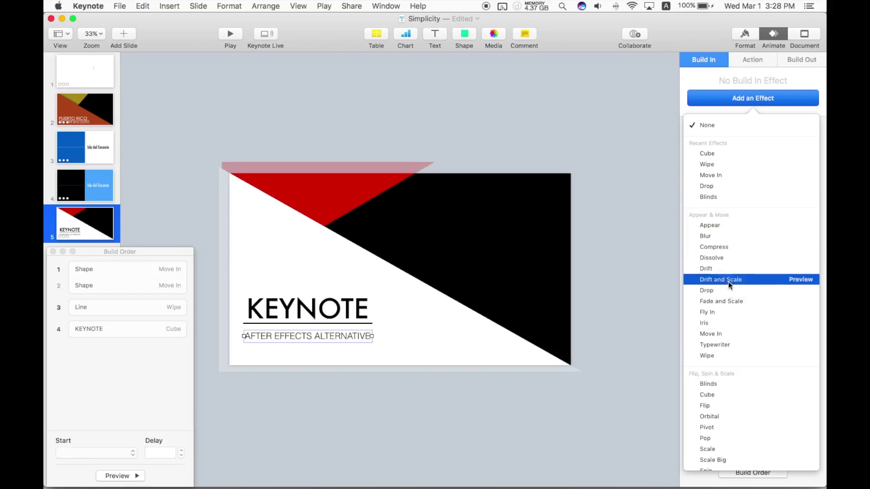
click(737, 197)
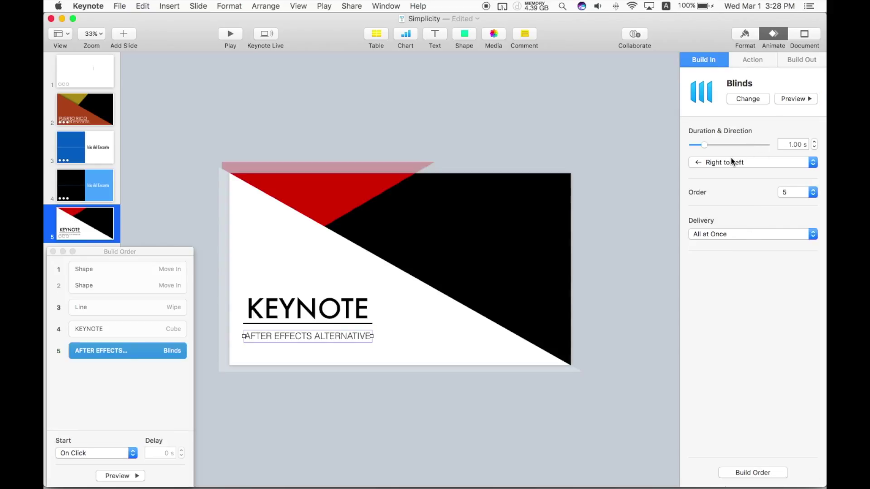
click(791, 100)
click(727, 159)
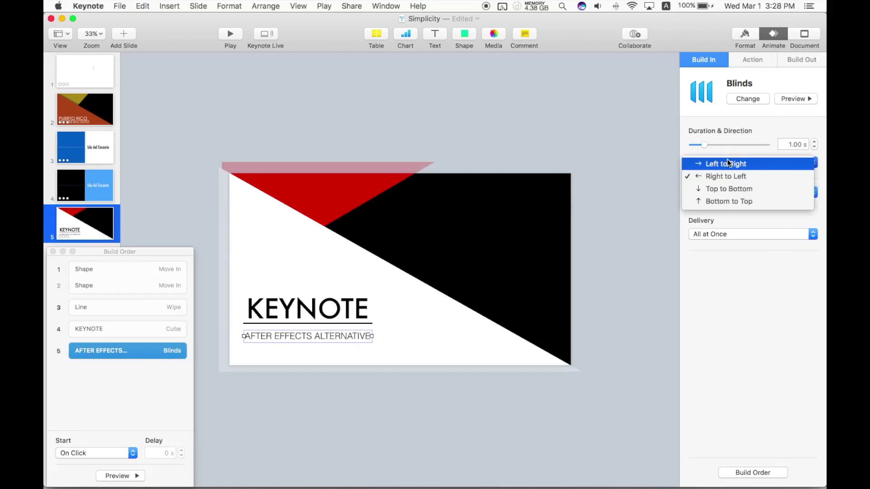
click(733, 191)
click(794, 99)
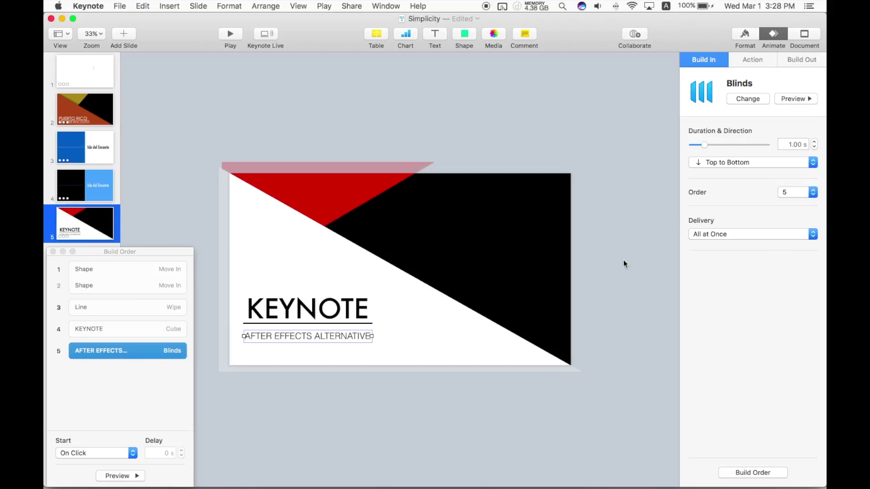
click(814, 148)
Step: Group the line, KEYNOTE and subtitle builds with the two shape builds in the build order and preview the whole sequence
drag(132, 352, 130, 334)
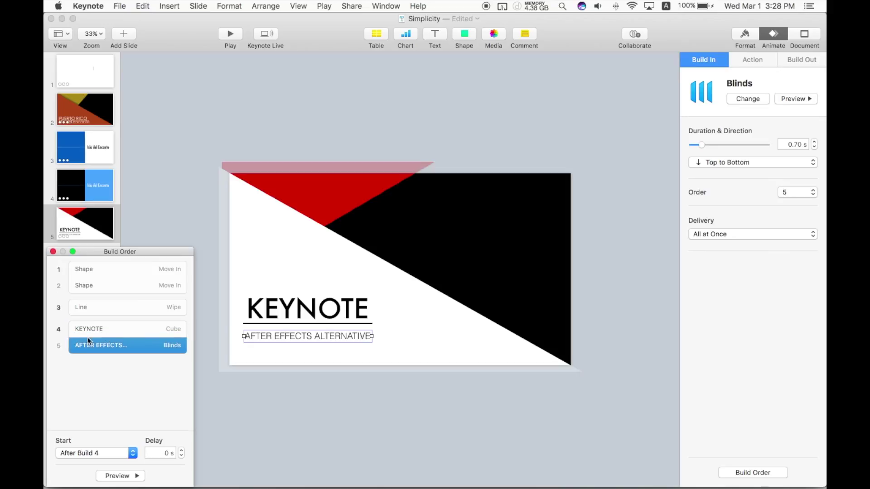
drag(71, 328, 67, 292)
click(108, 370)
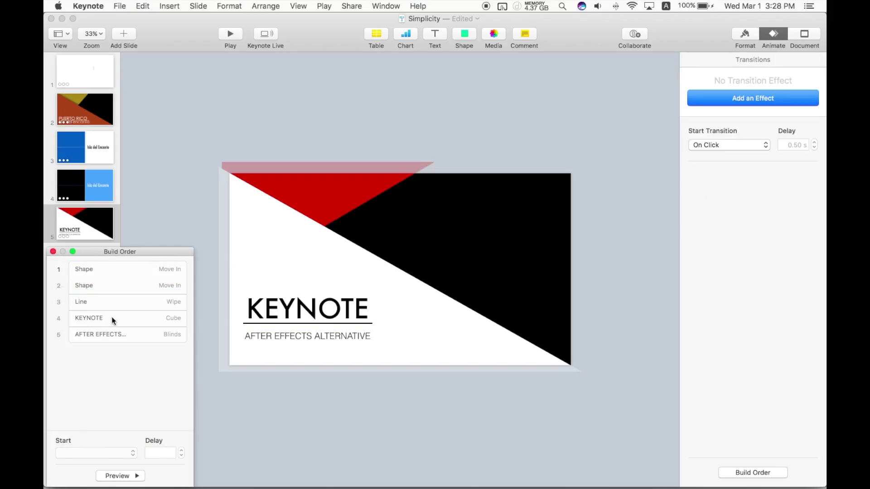
click(110, 299)
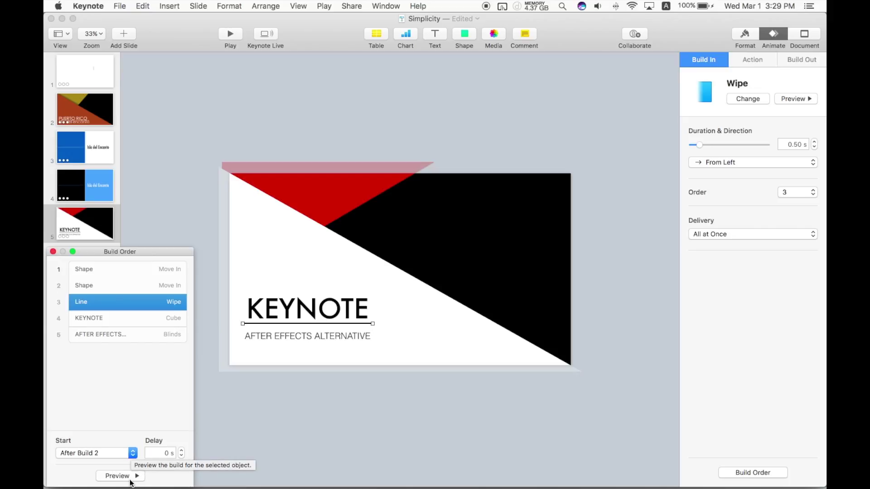
click(132, 428)
click(130, 477)
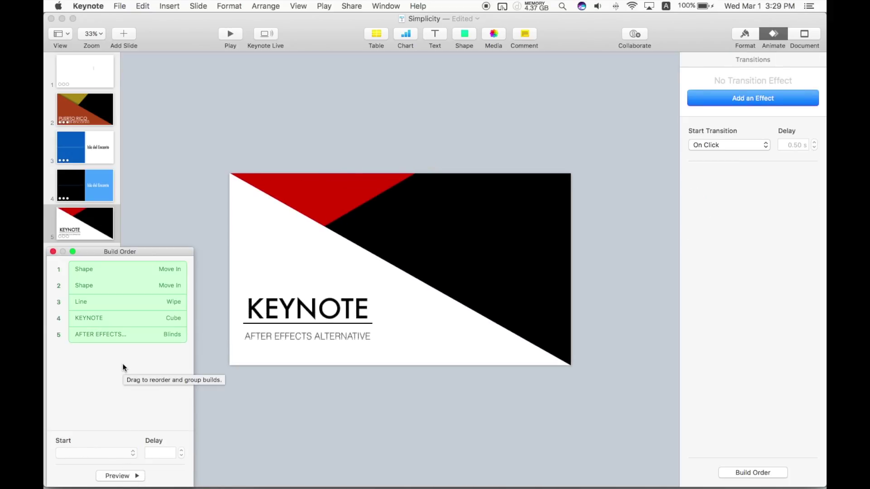
Step: Set the divider line's Wipe to start With Build 1 with a 0.20 s delay and preview it
click(101, 305)
click(131, 454)
click(117, 462)
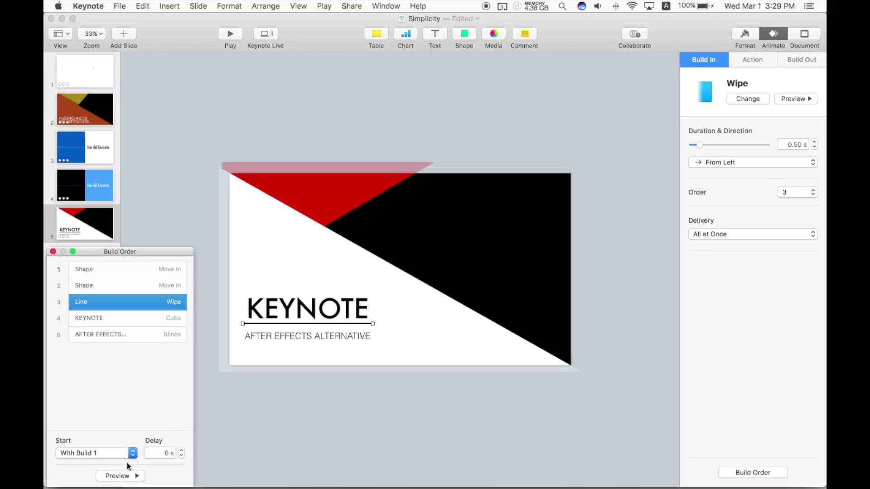
click(181, 450)
click(182, 450)
click(136, 477)
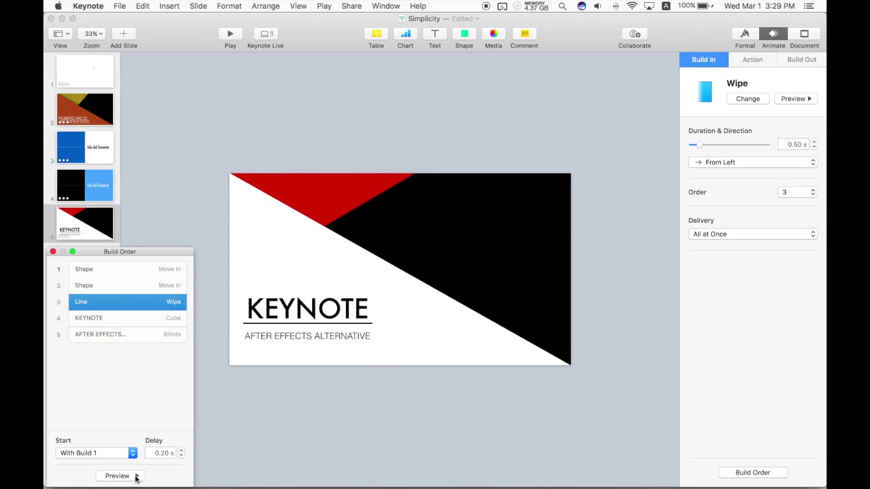
Step: Set the subtitle's Blinds build-in to start With Build 4 and preview the sequence
click(133, 317)
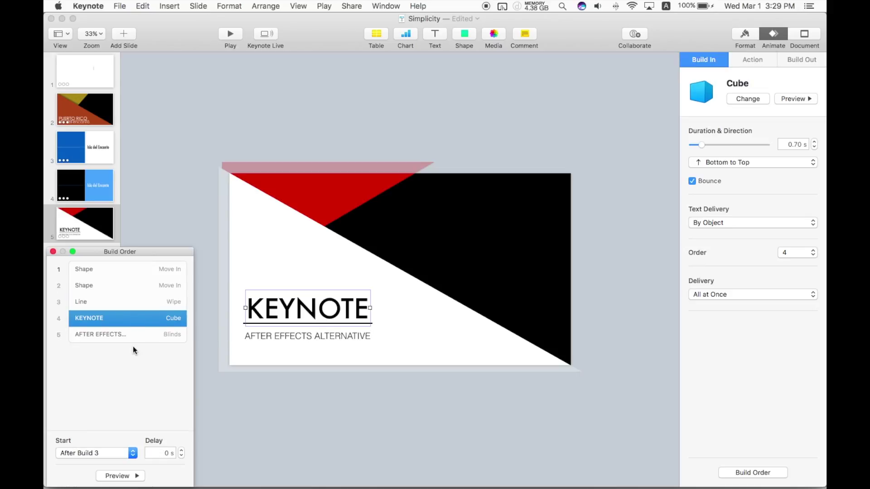
click(132, 336)
click(119, 452)
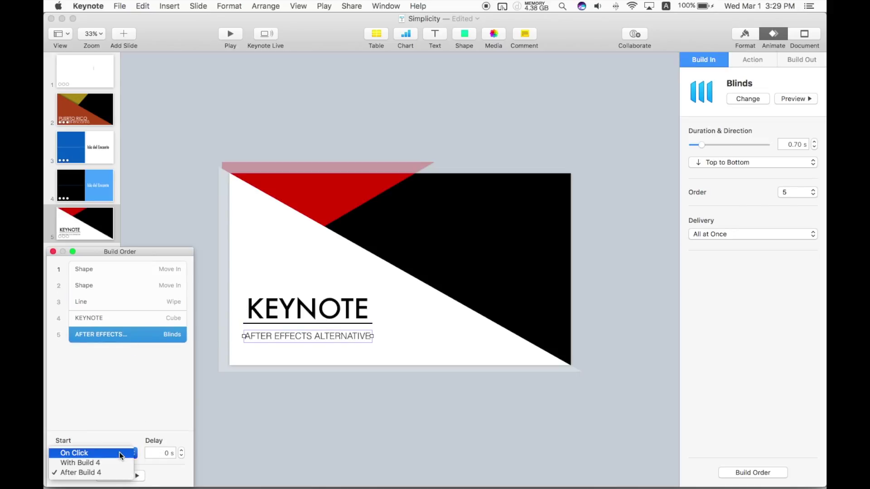
click(106, 464)
click(139, 474)
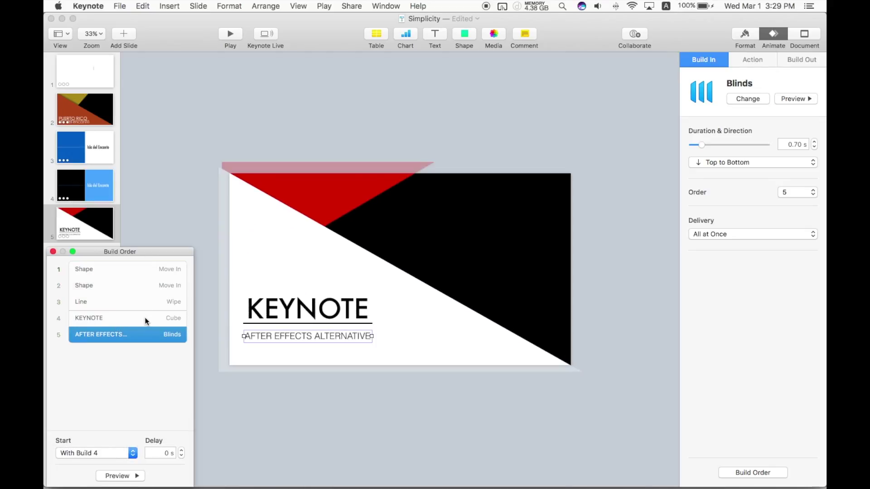
click(135, 368)
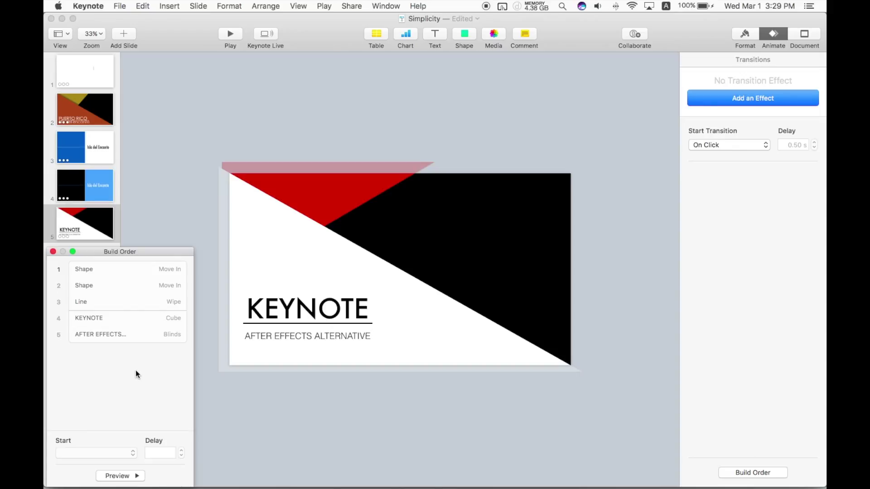
Step: Apply a Cube build-out effect to the KEYNOTE title, running Top to Bottom, and preview it
click(313, 313)
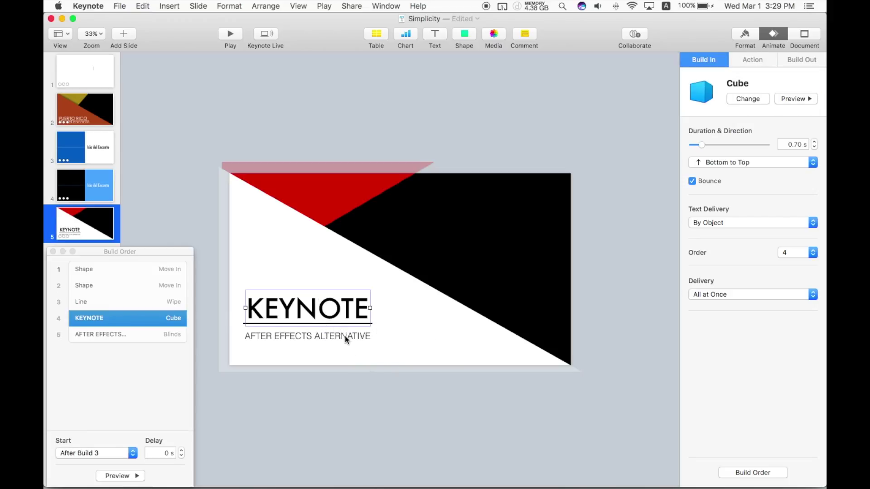
click(345, 338)
click(335, 312)
click(801, 58)
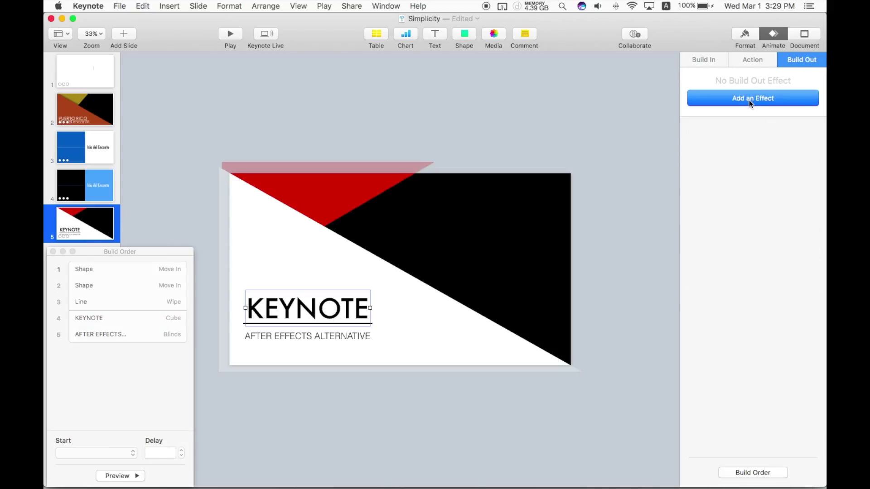
click(749, 98)
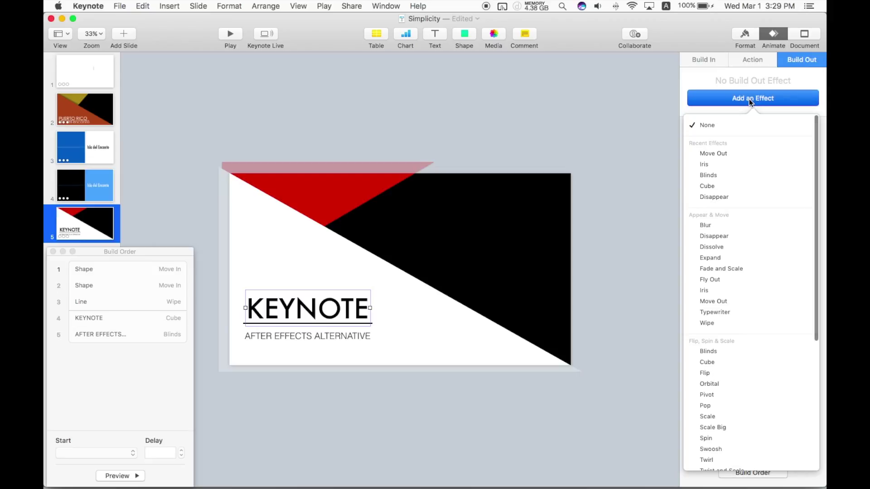
click(732, 186)
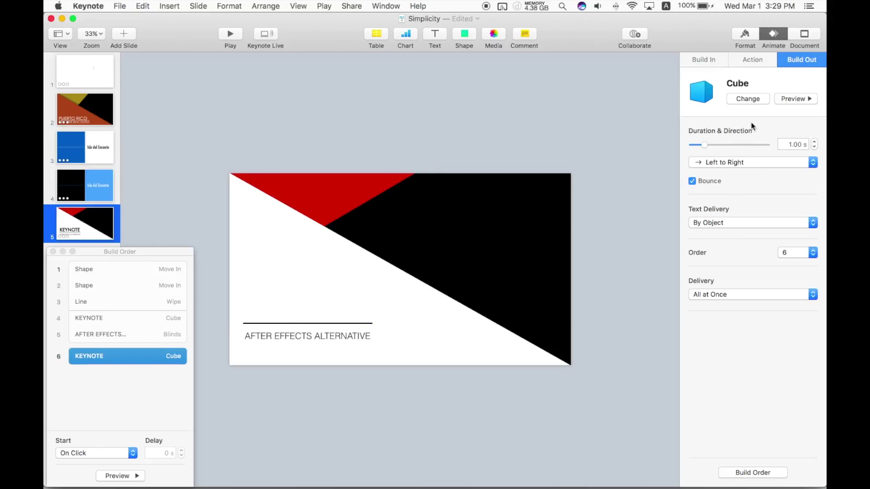
click(744, 170)
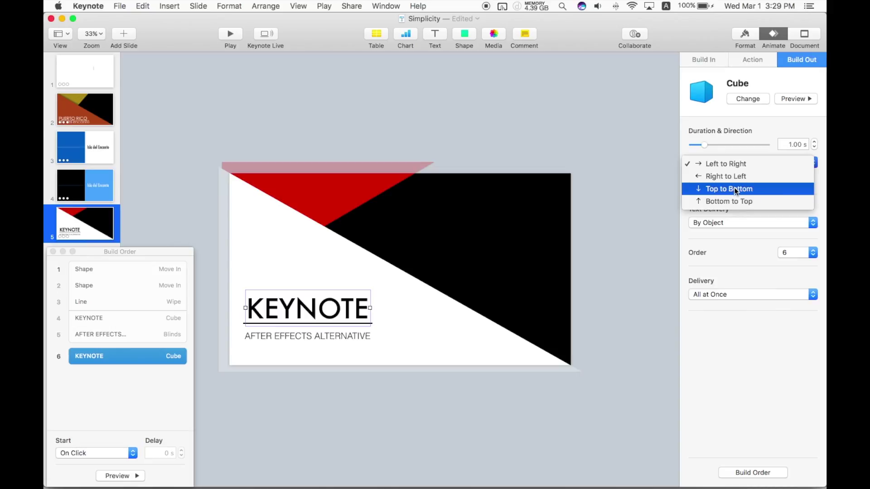
click(734, 187)
click(796, 99)
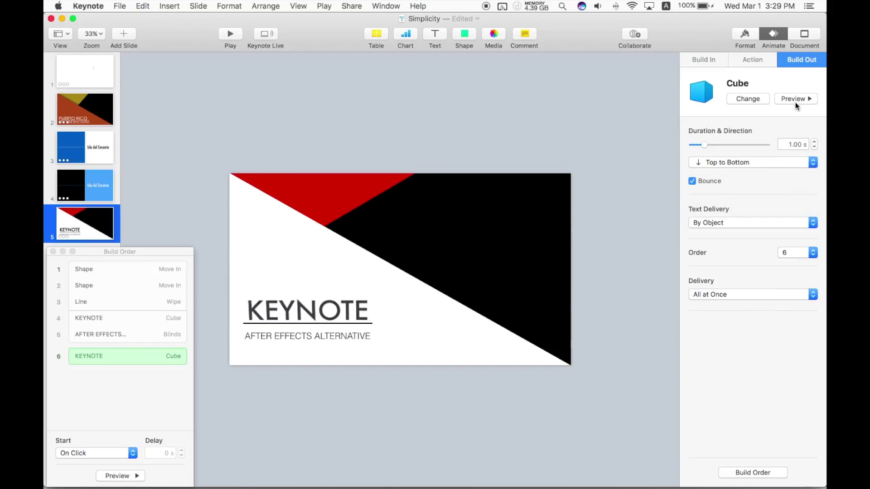
Step: Set the duration of the KEYNOTE title's Cube build-out to 0.40 s and preview it
click(814, 147)
click(814, 148)
click(814, 147)
click(814, 147)
click(814, 147)
click(814, 147)
click(804, 98)
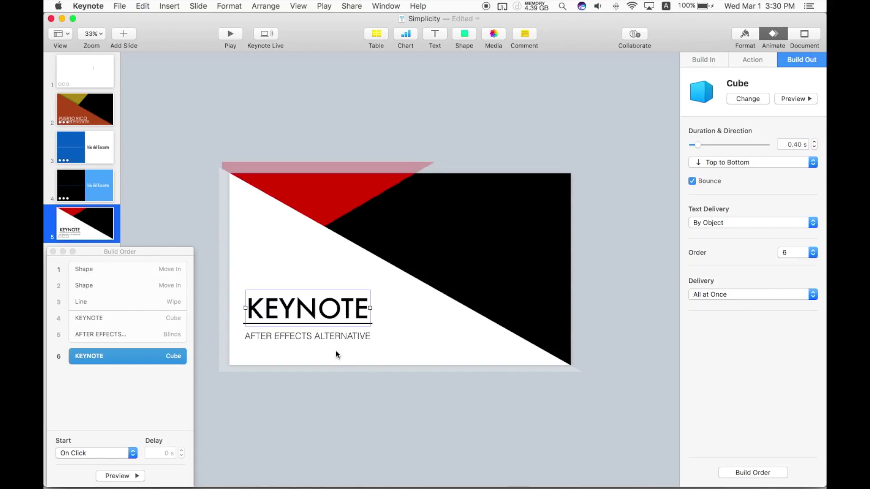
click(351, 336)
click(743, 145)
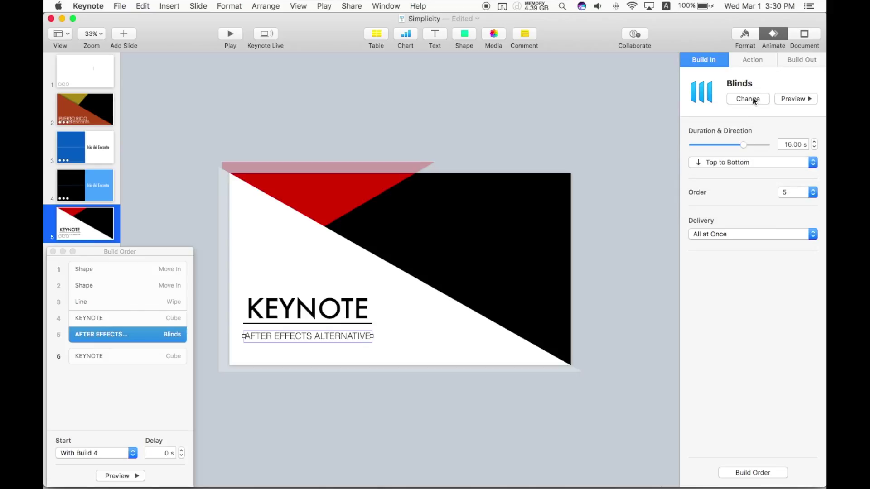
click(622, 113)
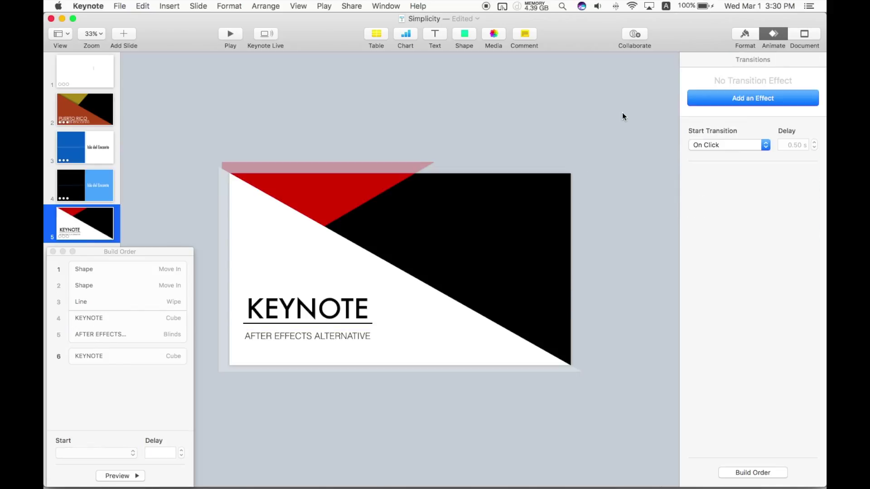
click(138, 360)
click(146, 336)
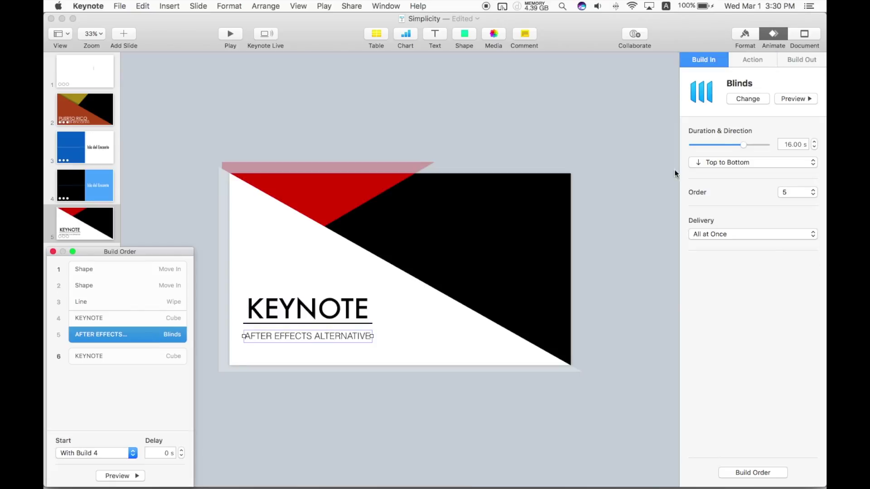
drag(724, 144, 701, 145)
Step: Apply a Blinds build-out effect to the subtitle with a duration of 0.50 s and preview it
click(816, 56)
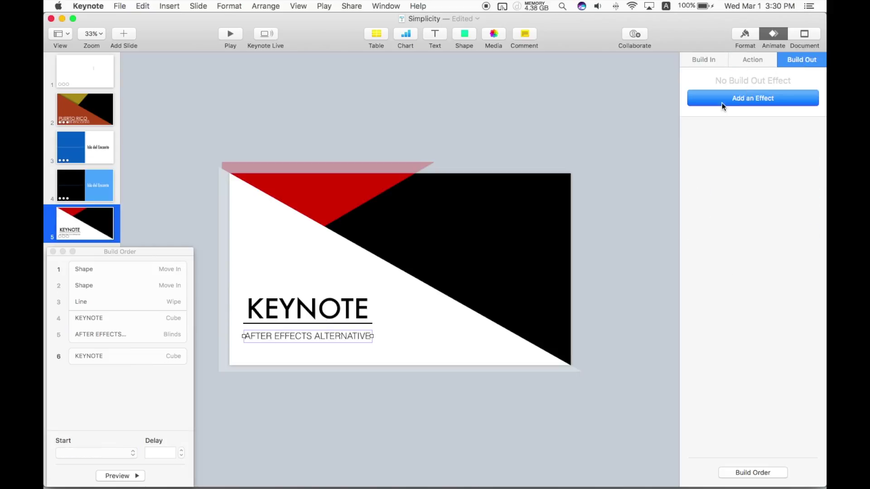
click(744, 94)
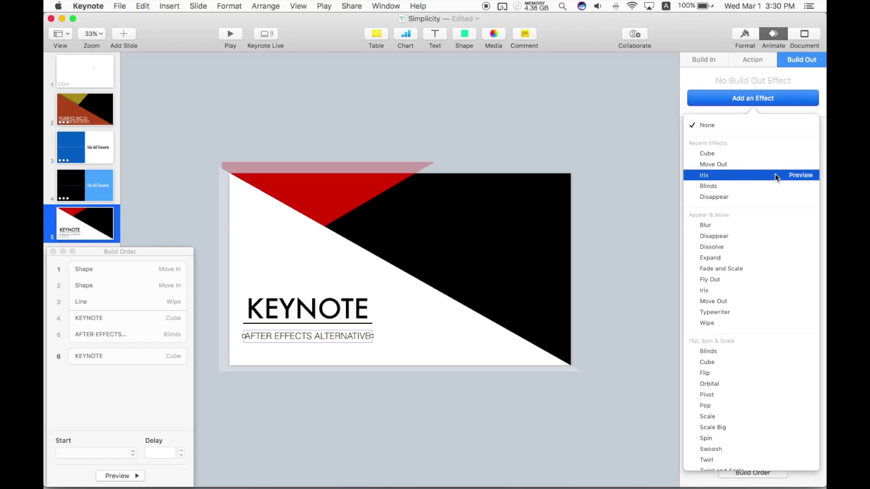
click(801, 175)
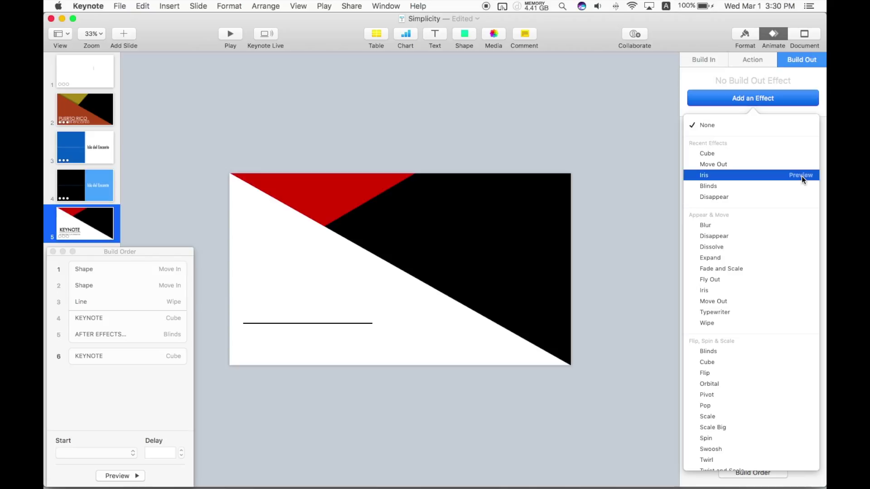
click(755, 187)
drag(703, 146, 700, 145)
click(806, 98)
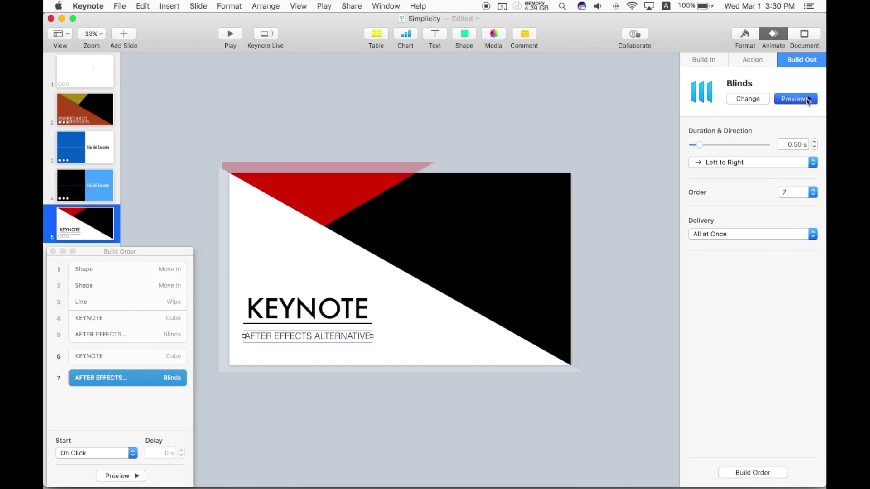
Step: Run the subtitle's Blinds build-out Bottom to Top over 0.40 s and group the KEYNOTE and subtitle build-outs with the earlier builds
click(744, 161)
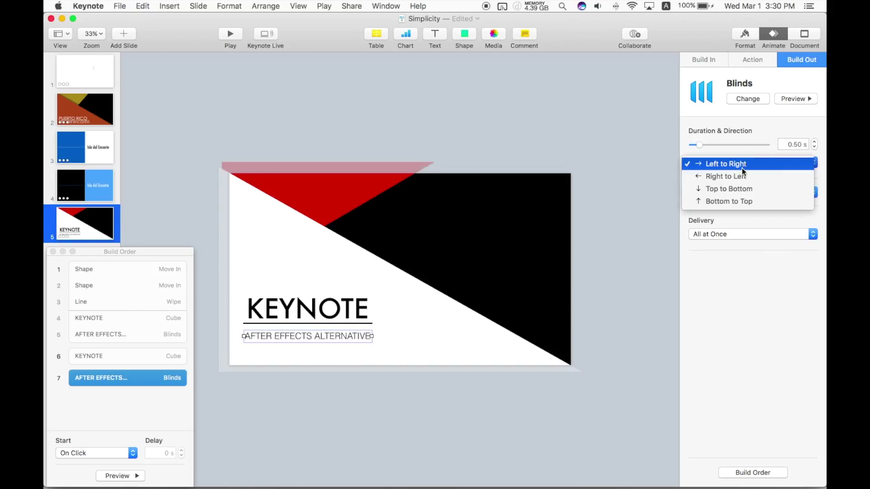
click(729, 202)
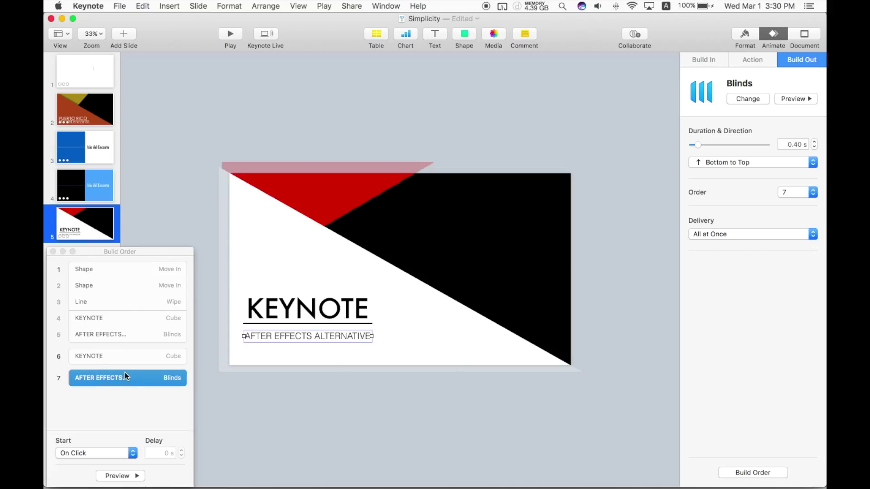
drag(124, 371, 67, 341)
Step: Apply an Iris build-out effect to the divider line with its direction set to In
click(320, 323)
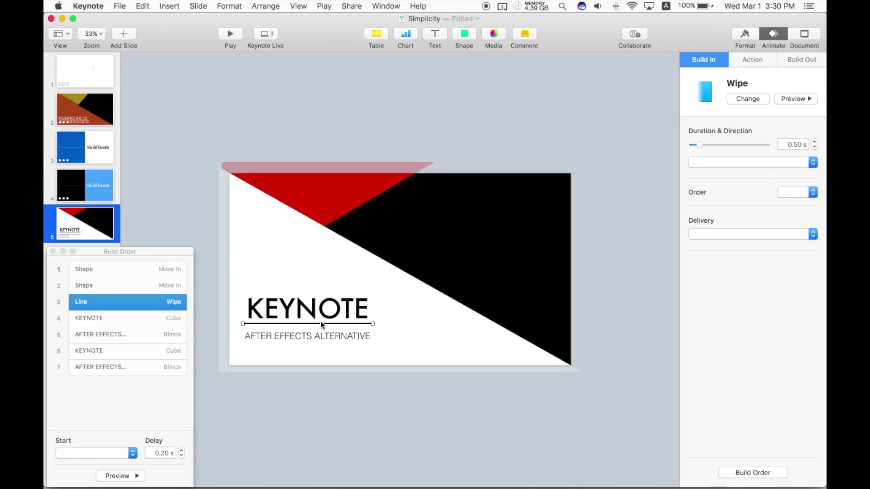
click(798, 61)
click(743, 102)
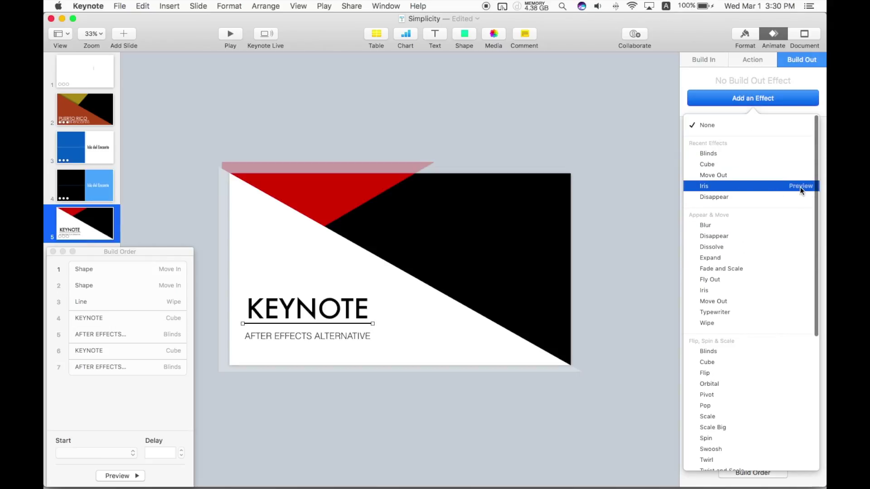
click(800, 186)
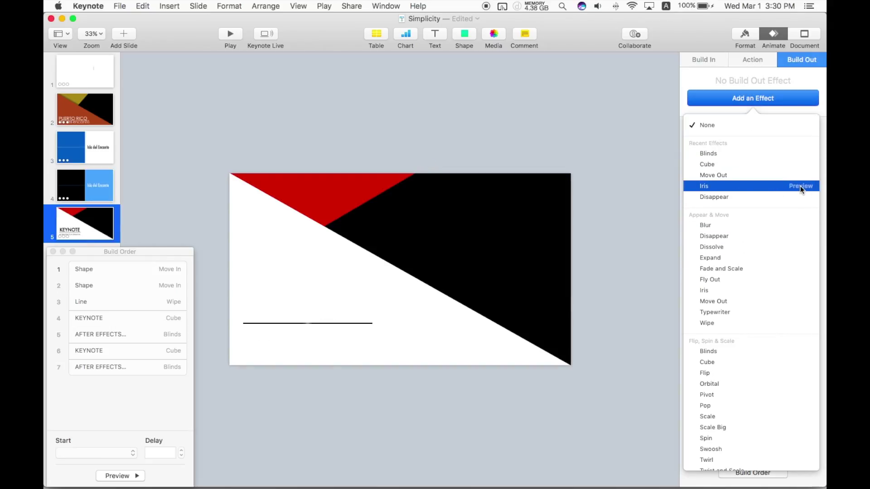
click(737, 186)
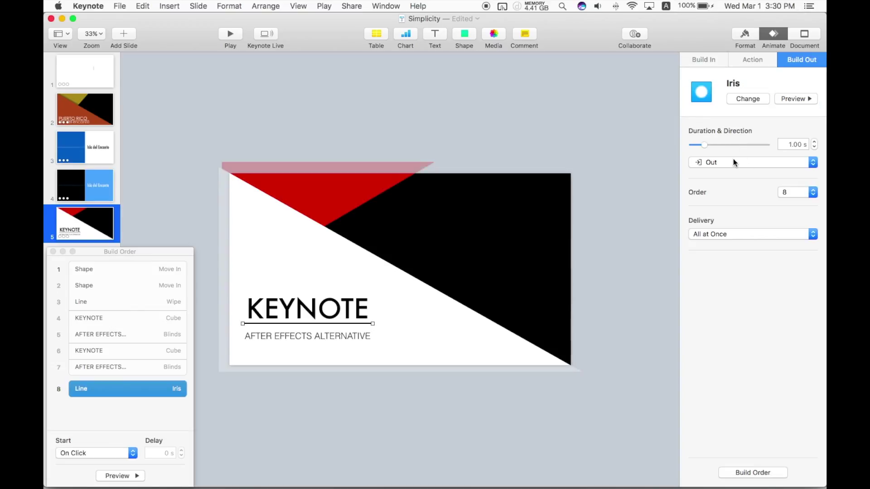
click(724, 165)
click(720, 165)
Step: Set the line's Iris build-out duration to 0.40 s and group it with the earlier builds, previewing the whole sequence
click(814, 147)
click(814, 147)
click(814, 148)
click(814, 147)
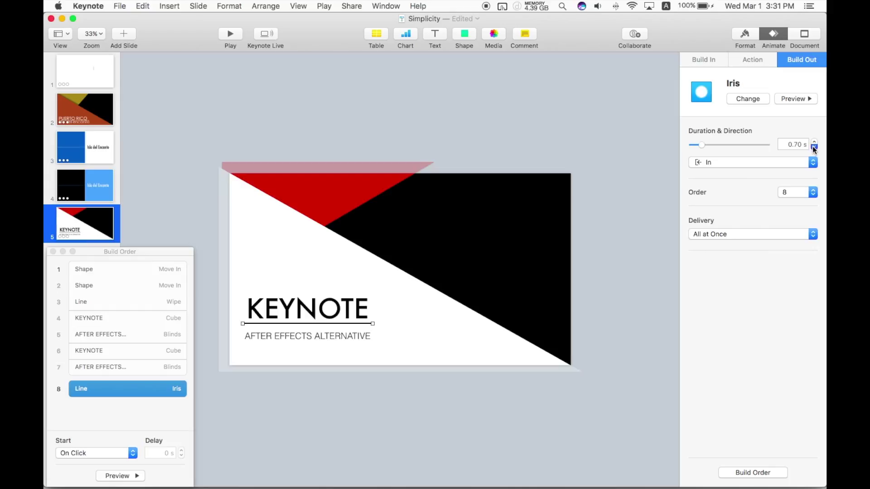
click(807, 99)
click(814, 147)
click(814, 147)
drag(117, 388, 113, 367)
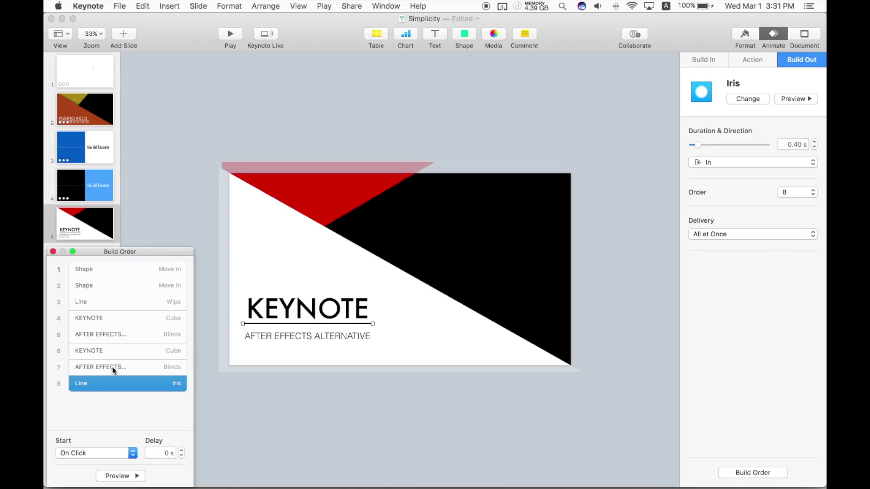
click(136, 476)
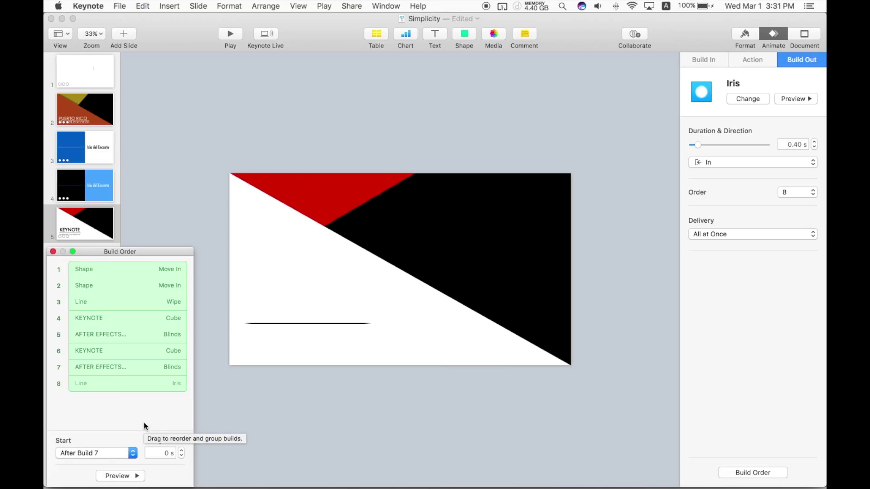
Step: Set the subtitle's Blinds build-out to start With Build 6 and preview the sequence
click(119, 366)
click(110, 451)
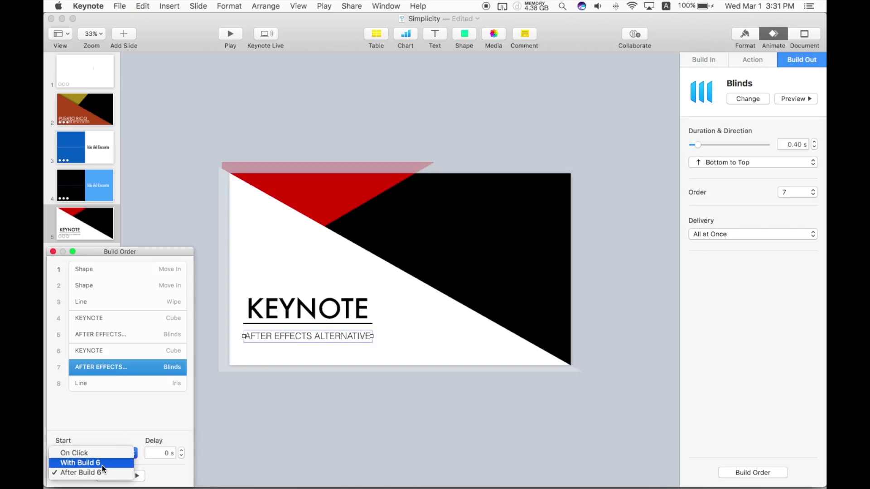
click(136, 423)
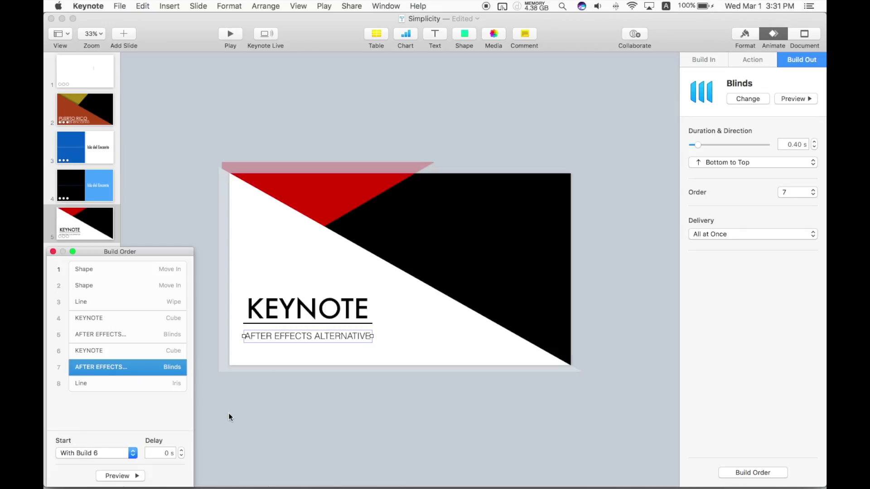
click(120, 475)
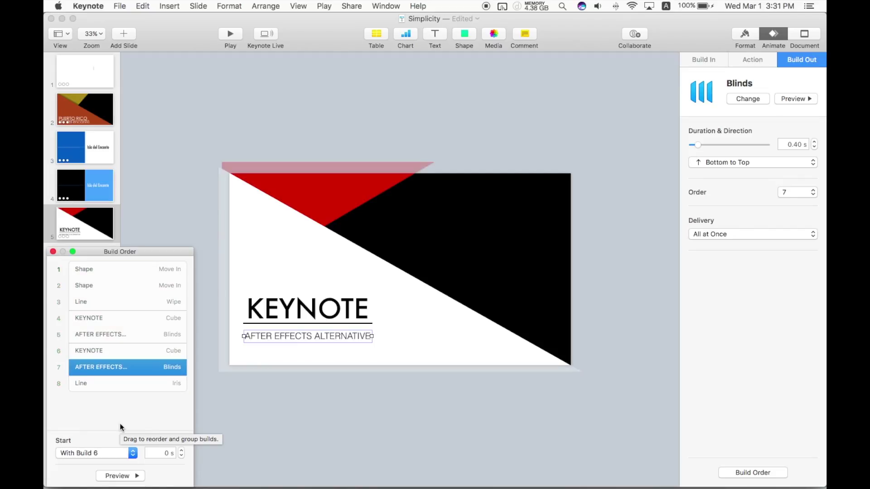
Step: Set a 2.00 s delay on the KEYNOTE title's Cube build-out and preview the sequence
click(124, 348)
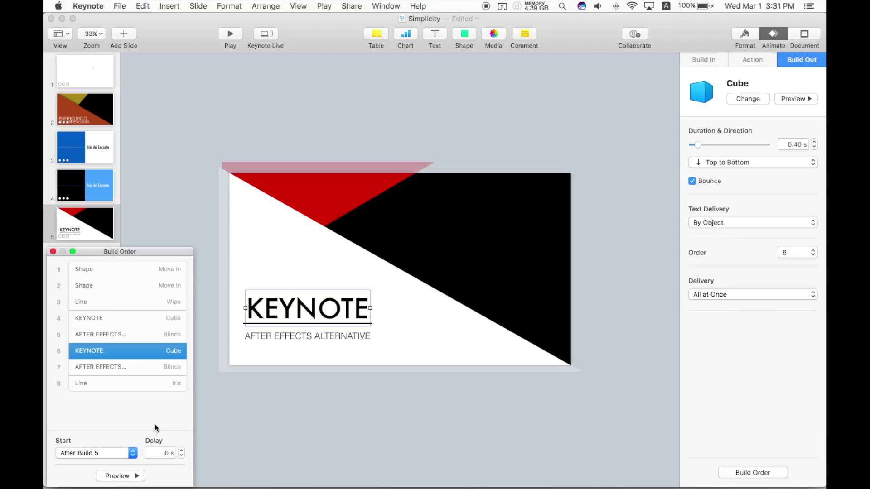
click(182, 451)
text(2)
key(Return)
click(130, 475)
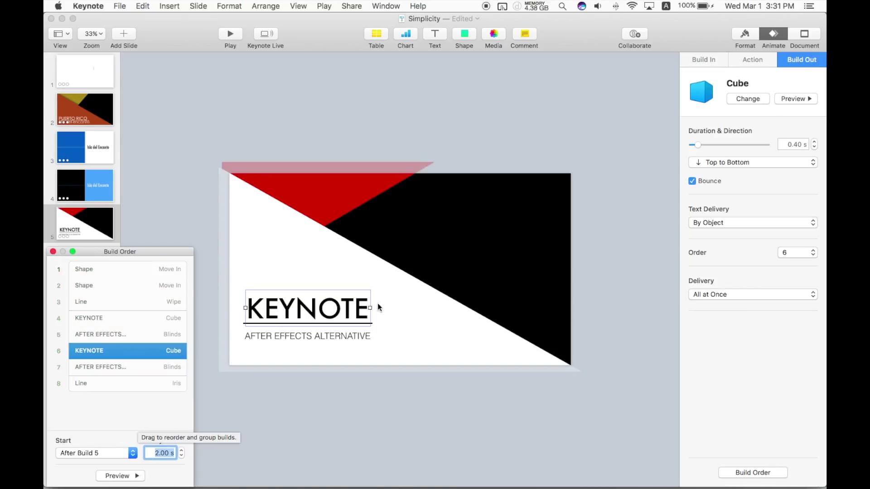
click(403, 136)
Step: Select the red triangle and apply a Move Out build-out effect to it
click(288, 224)
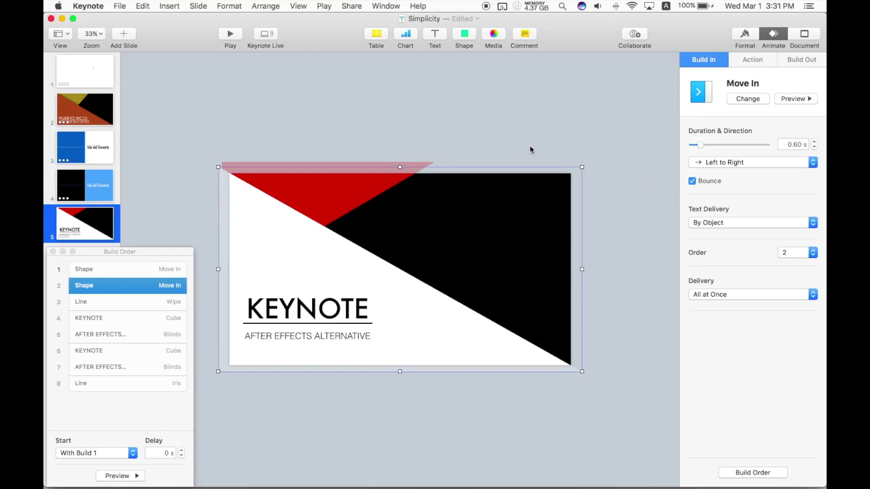
click(337, 157)
click(351, 170)
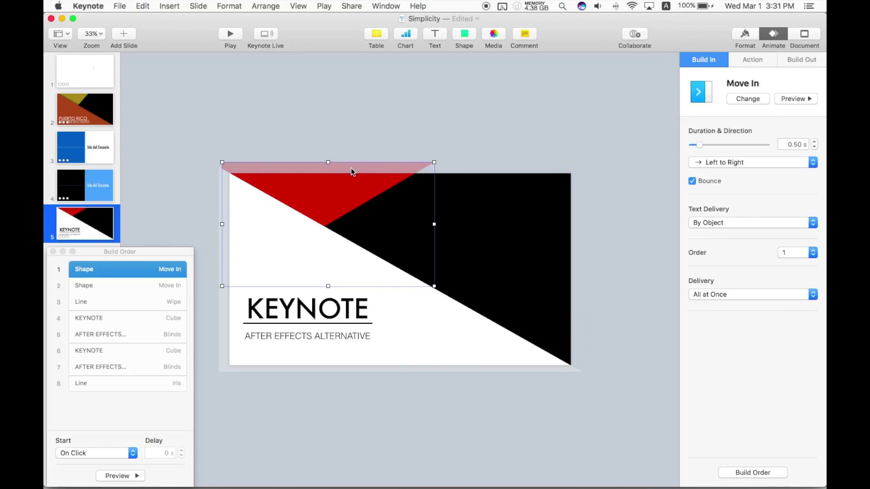
click(803, 64)
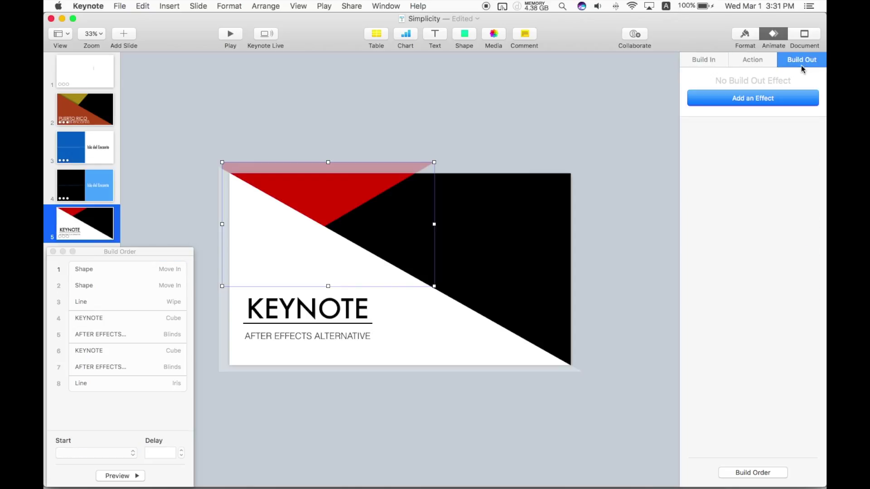
click(744, 94)
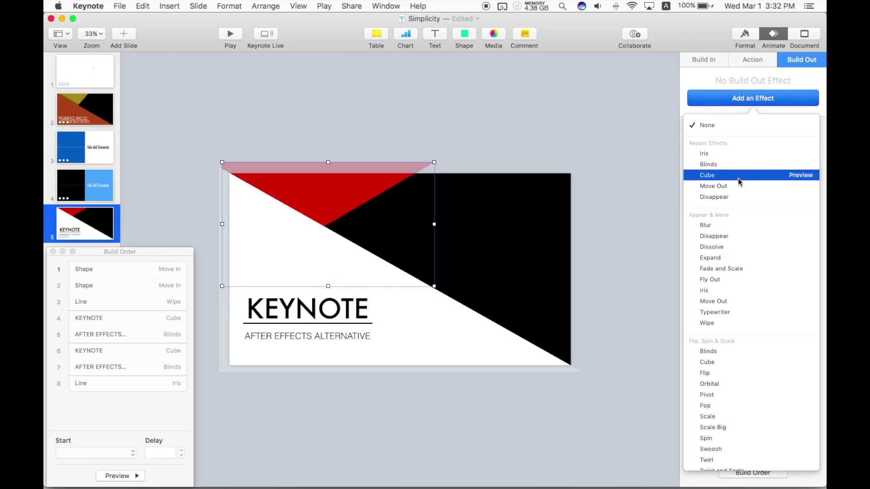
click(759, 187)
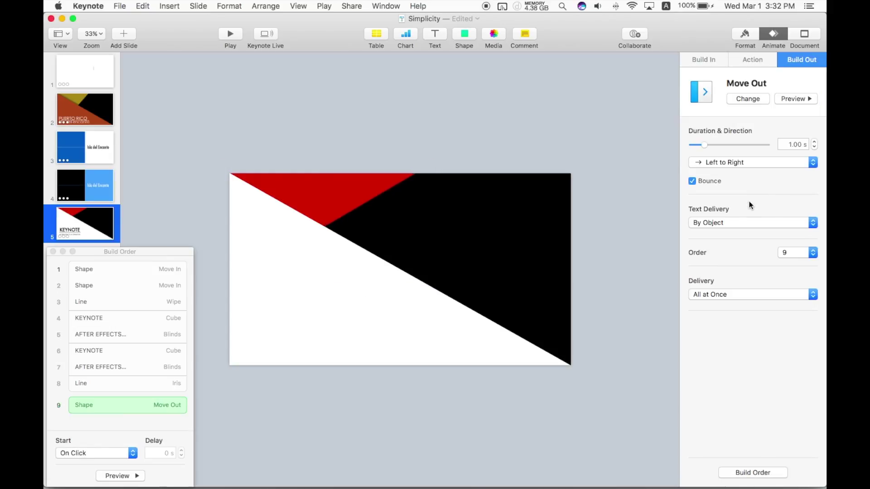
Step: Set the red triangle's Move Out direction to Bottom to Top and preview it
click(758, 163)
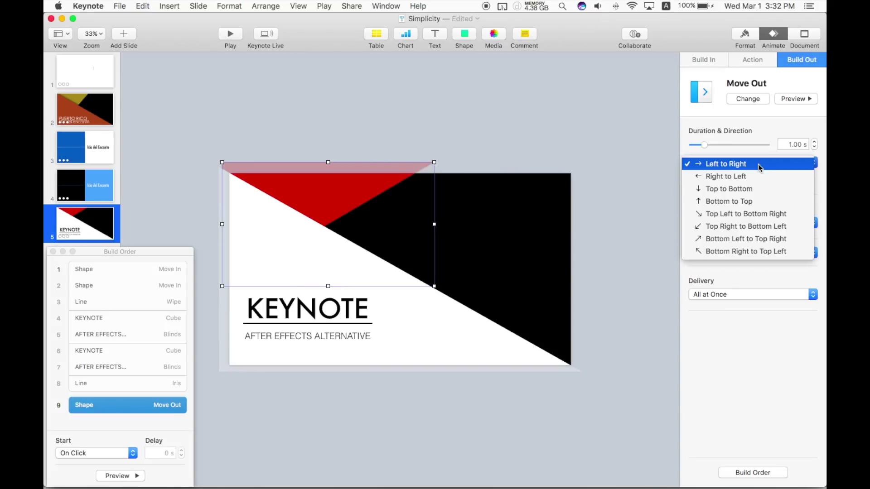
click(754, 197)
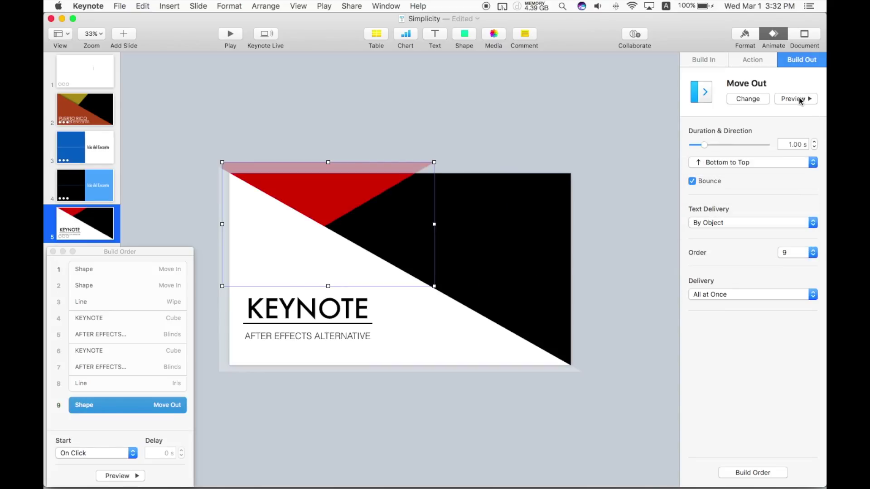
click(798, 97)
Step: Turn off Bounce for the red triangle's Move Out, set its duration to 0.40 s and preview it
click(705, 180)
drag(705, 148, 700, 147)
click(799, 101)
click(815, 147)
click(814, 146)
click(814, 142)
click(801, 98)
Step: Group the red triangle's Move Out with the line's Iris build-out and set it to start With Build 8
click(457, 317)
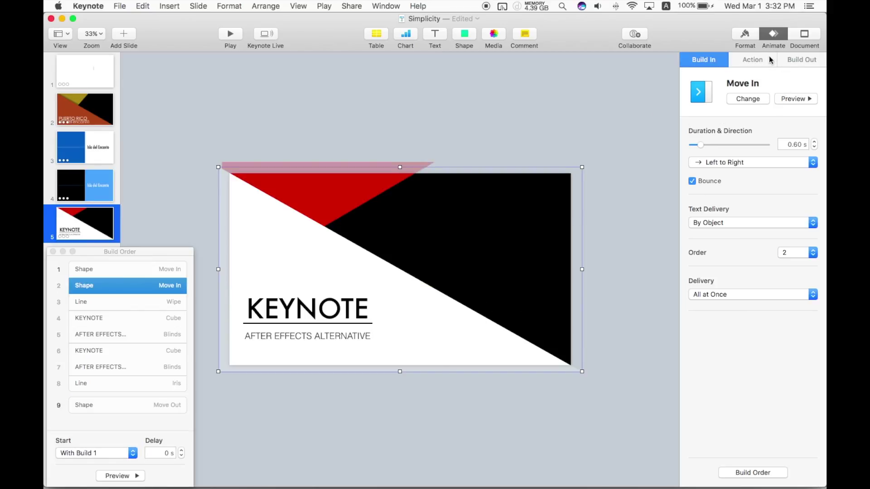
click(806, 59)
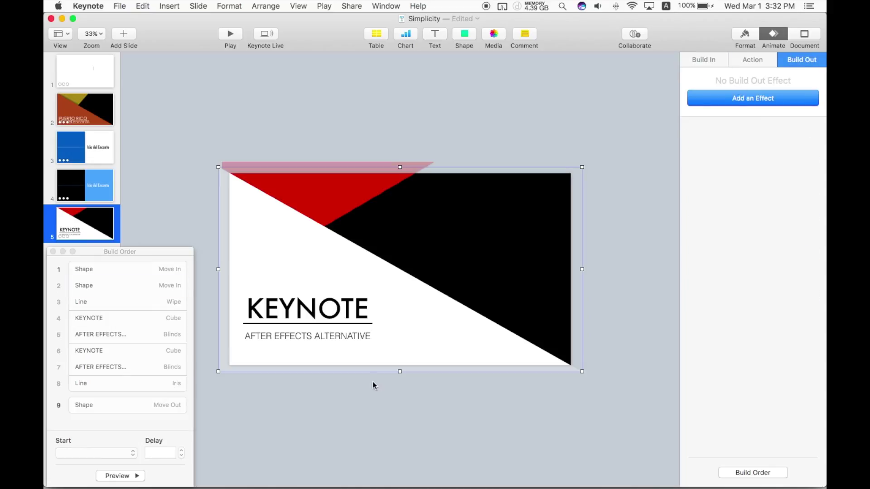
click(151, 405)
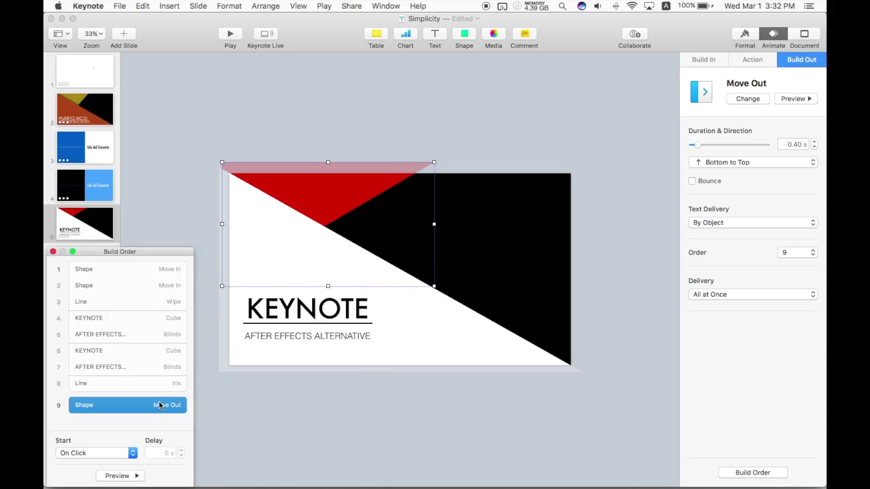
drag(136, 405, 136, 391)
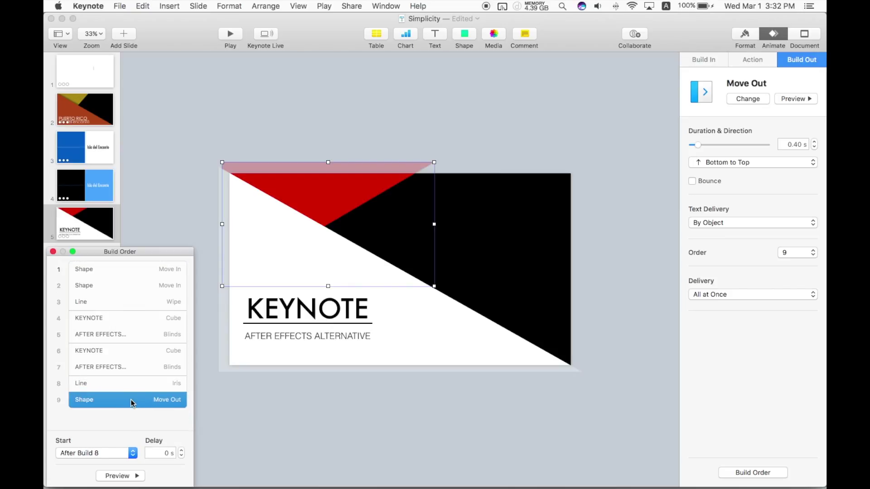
click(123, 452)
click(108, 461)
click(152, 388)
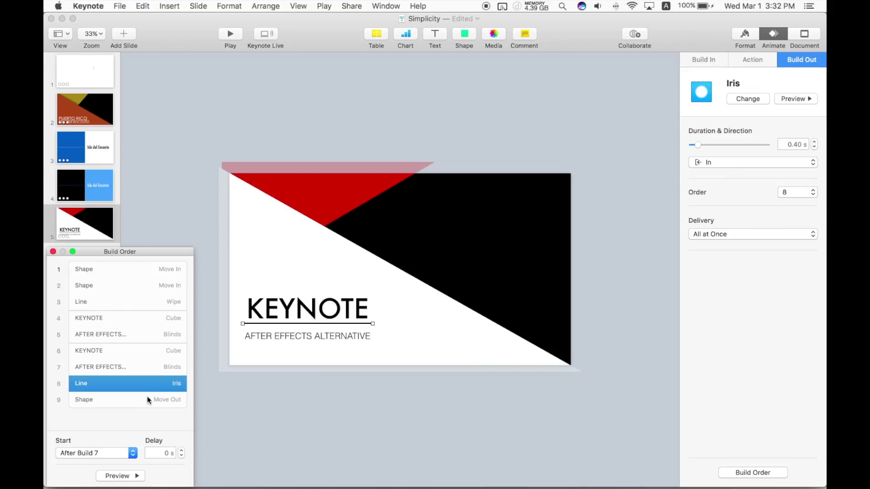
click(153, 397)
Step: Apply a 0.30 s Top to Bottom Move Out build-out to the white triangle, starting With Build 8, and preview it
click(429, 362)
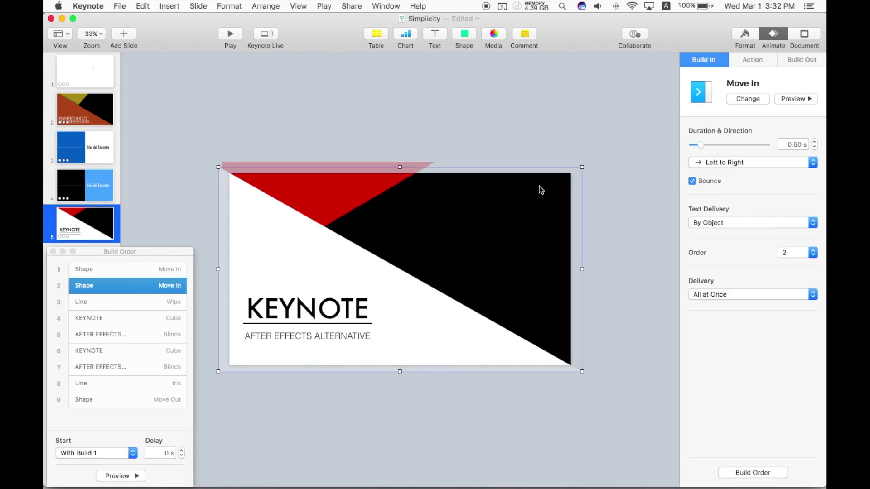
click(816, 62)
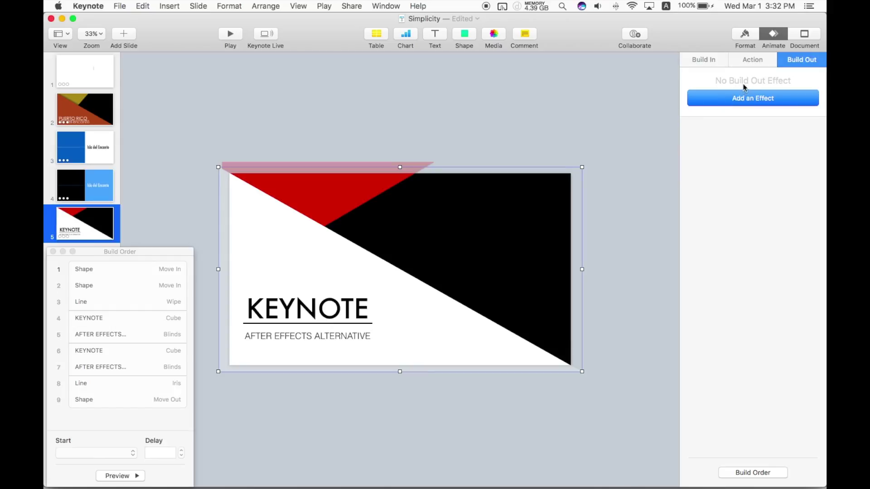
click(761, 62)
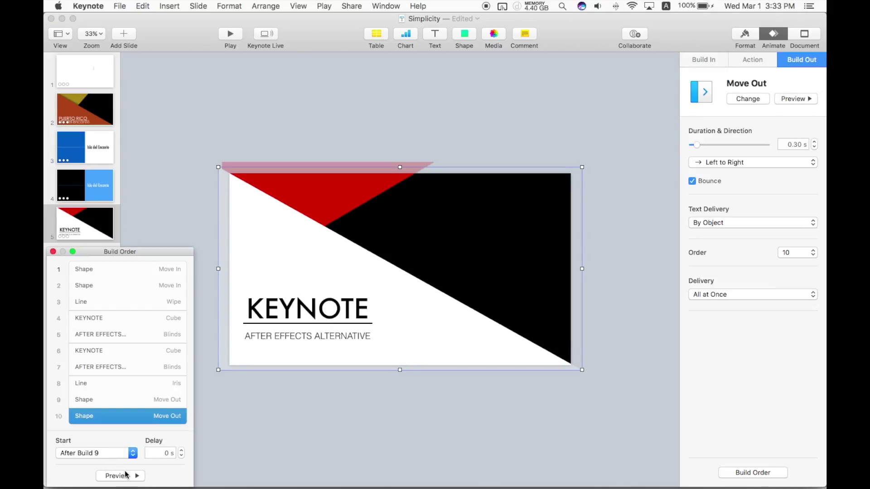
click(118, 476)
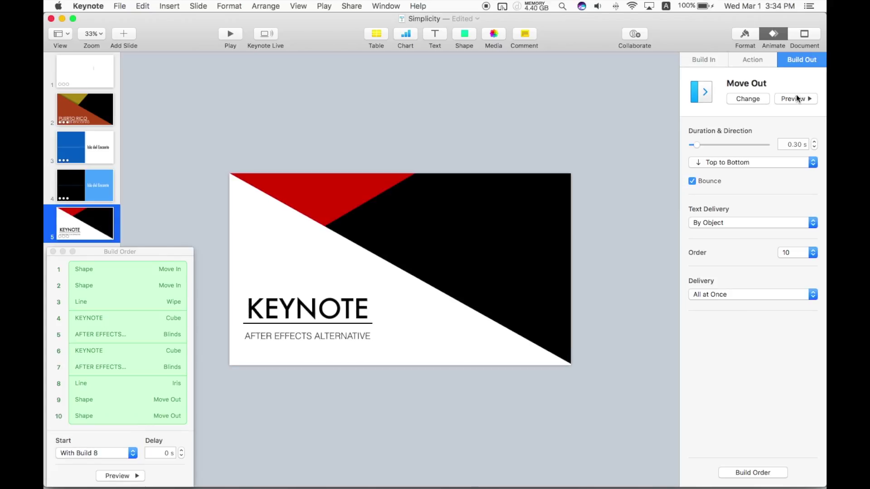
click(796, 98)
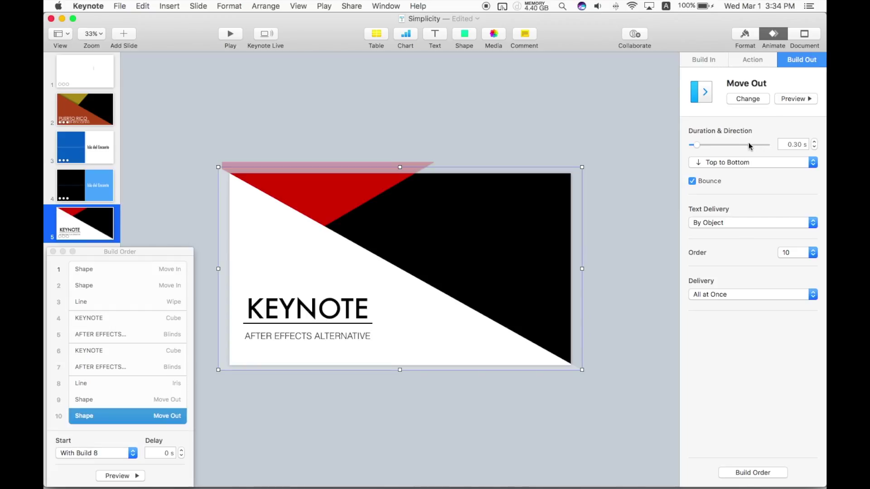
click(496, 94)
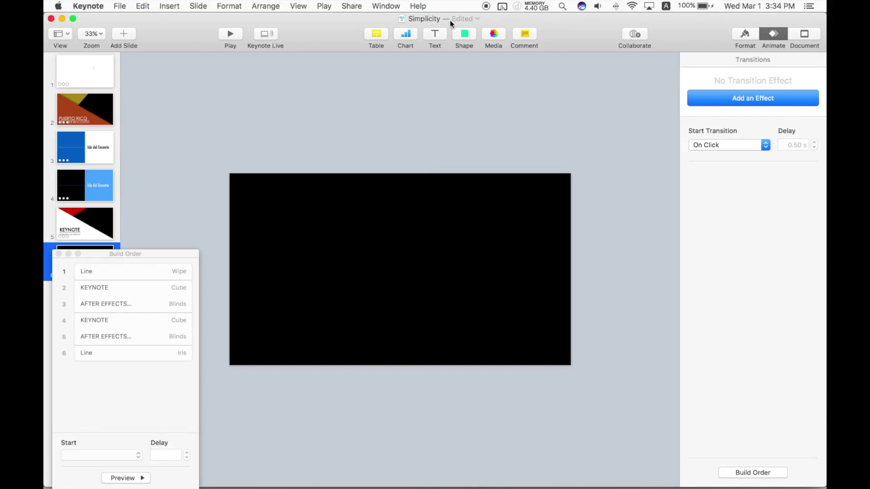
Step: Insert a square on the black slide and give it a white colour fill
click(465, 33)
click(429, 110)
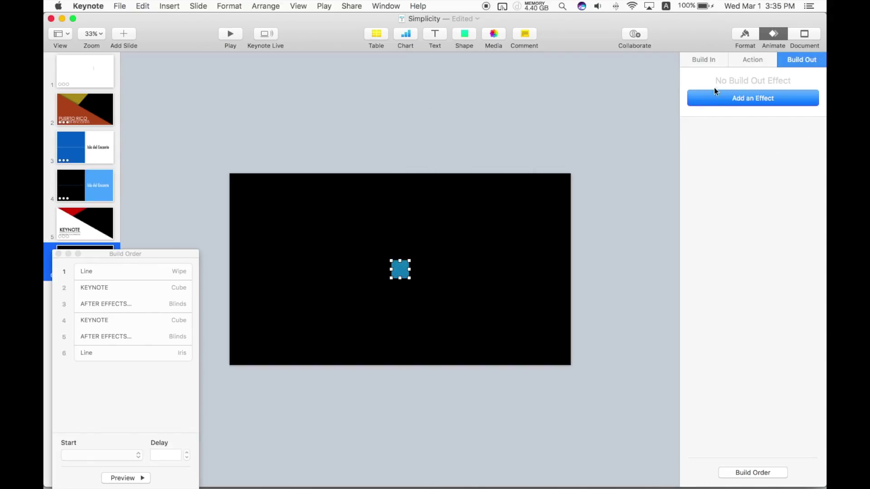
click(745, 34)
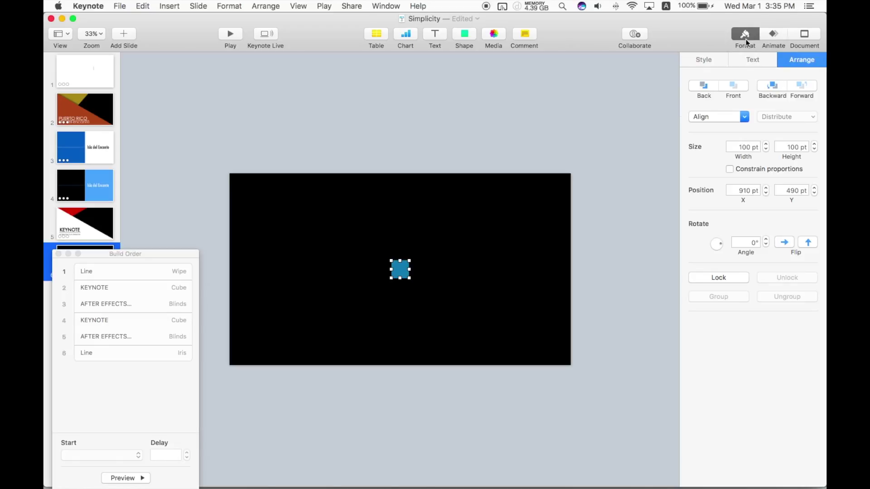
click(704, 60)
click(798, 125)
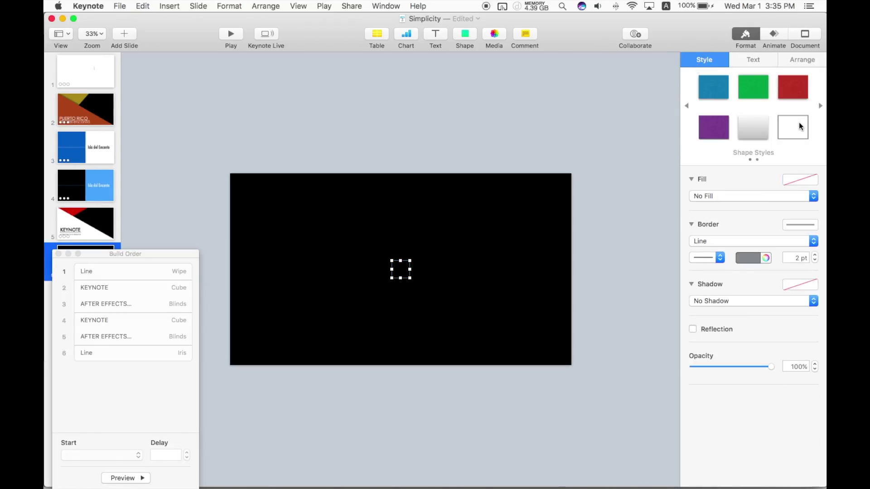
click(800, 180)
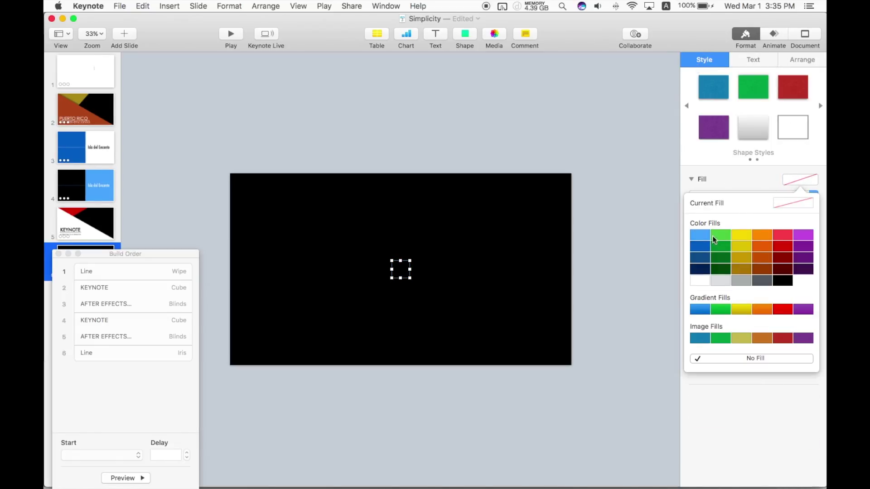
click(700, 281)
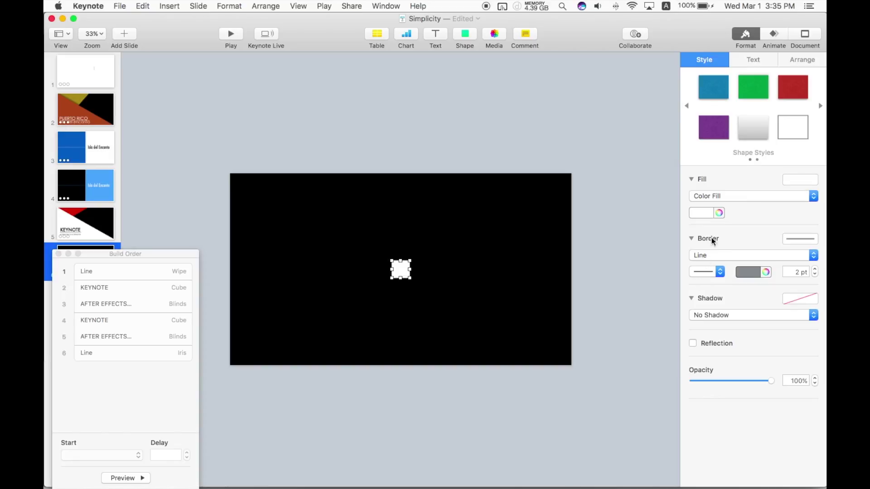
Step: Remove the border from the white square
click(802, 241)
click(739, 244)
click(718, 256)
click(707, 247)
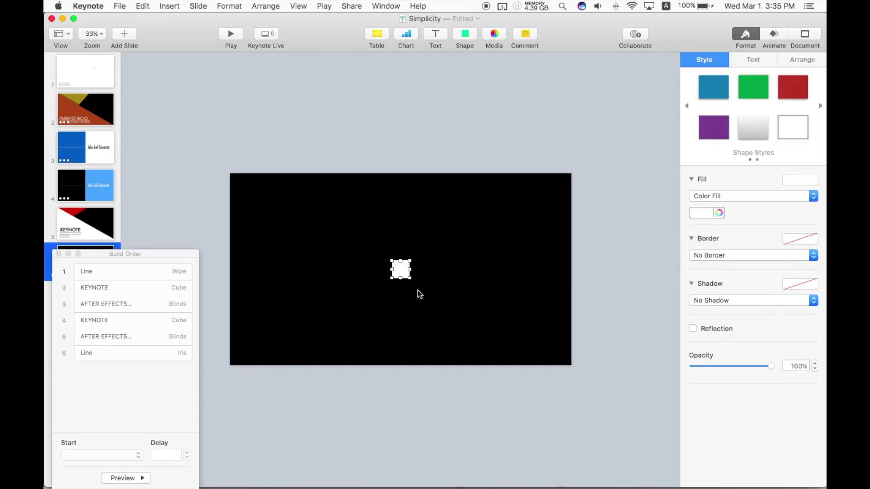
Step: Stretch the square into a bar about 1016 by 240 pt and place it over the title text, overhanging the slide's left edge
drag(391, 279, 229, 302)
mouse_move(357, 297)
mouse_down()
mouse_move(344, 314)
mouse_move(344, 337)
mouse_move(344, 294)
mouse_up()
click(385, 333)
click(319, 320)
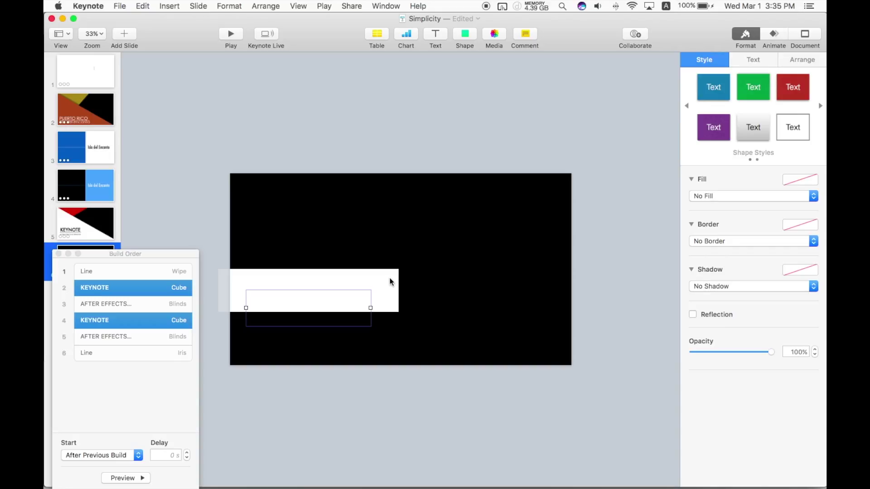
drag(393, 281, 390, 307)
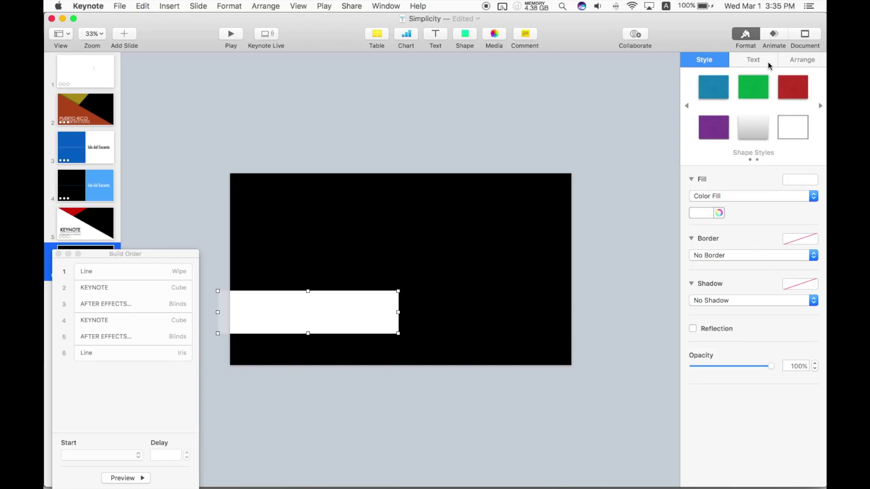
Step: Send the white bar behind the divider line, title and subtitle
click(807, 62)
click(776, 90)
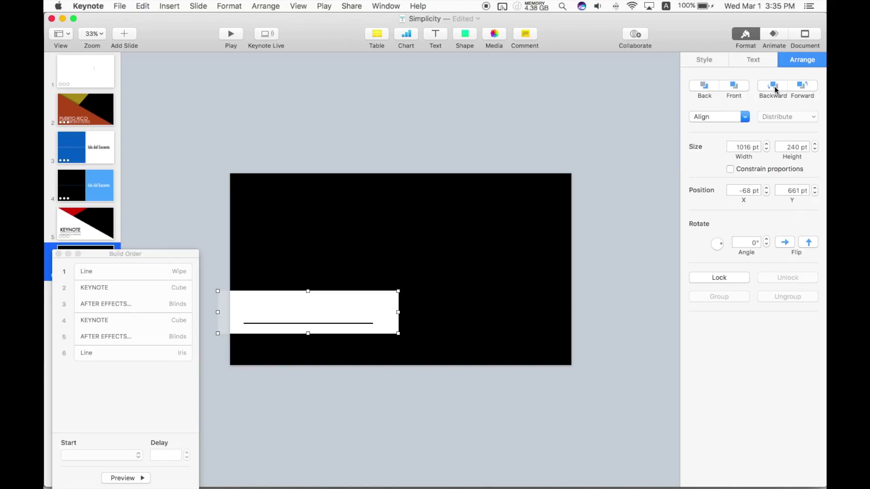
click(773, 89)
click(700, 88)
Step: Resize the white bar to about 1221 by 100 pt so it backs only the AFTER EFFECTS ALTERNATIVE subtitle
drag(398, 333, 417, 348)
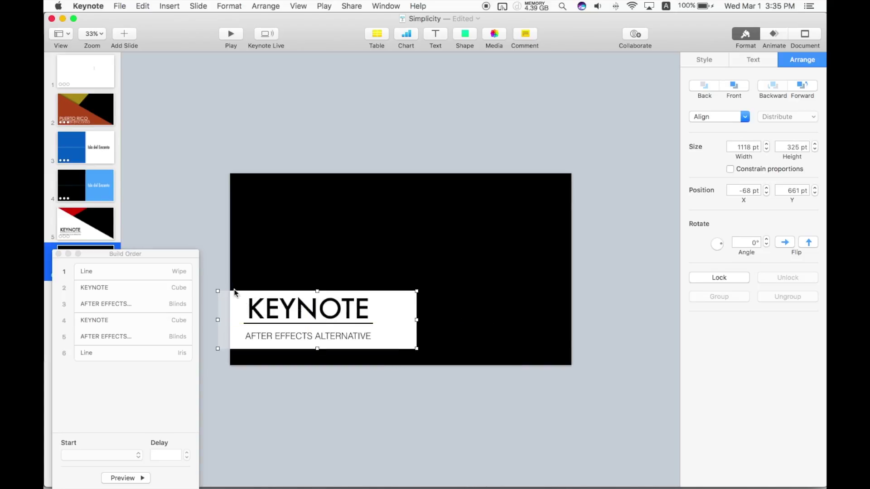
drag(218, 291, 214, 341)
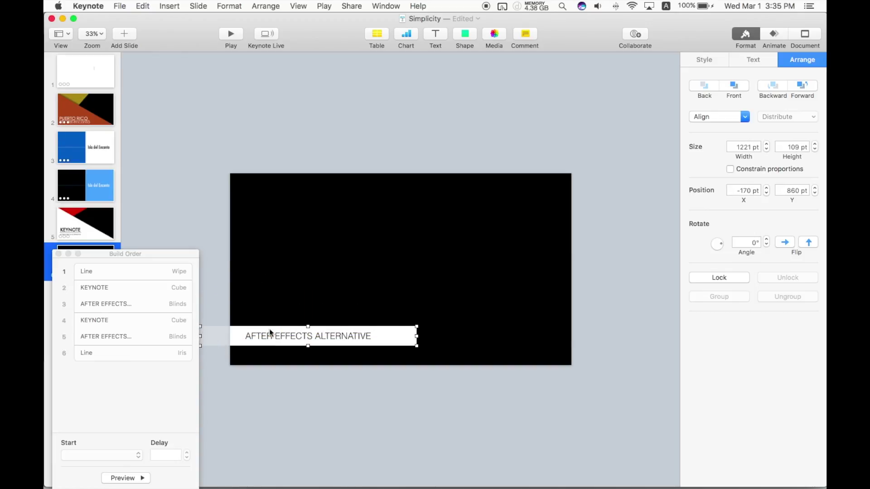
drag(306, 325, 308, 329)
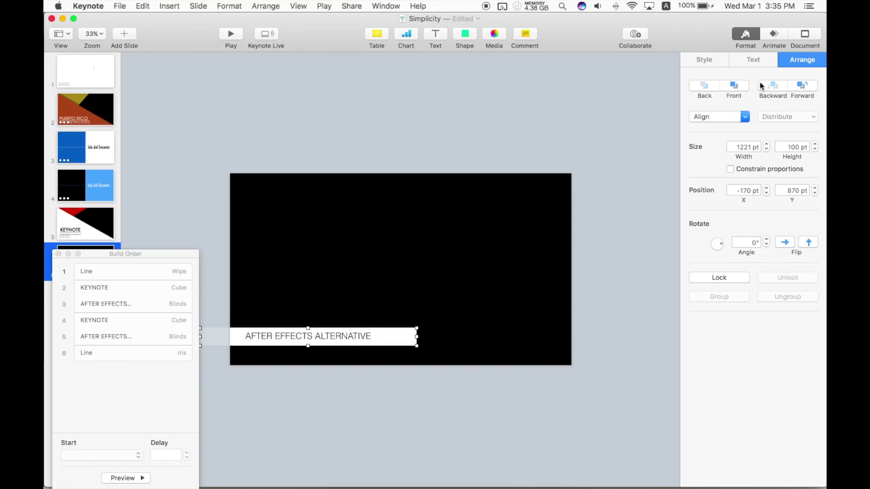
Step: Duplicate the bar upward behind the KEYNOTE title, make the copy about 213 pt tall and send it to the back
drag(390, 343, 388, 322)
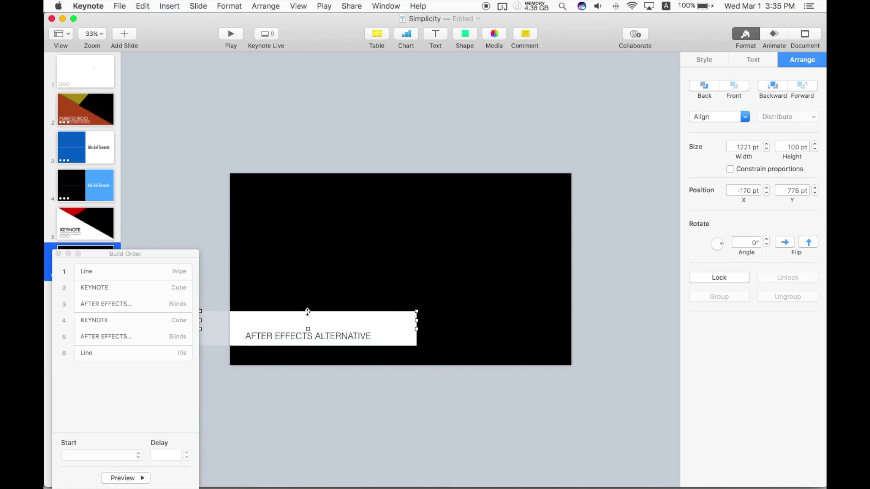
drag(307, 312, 308, 283)
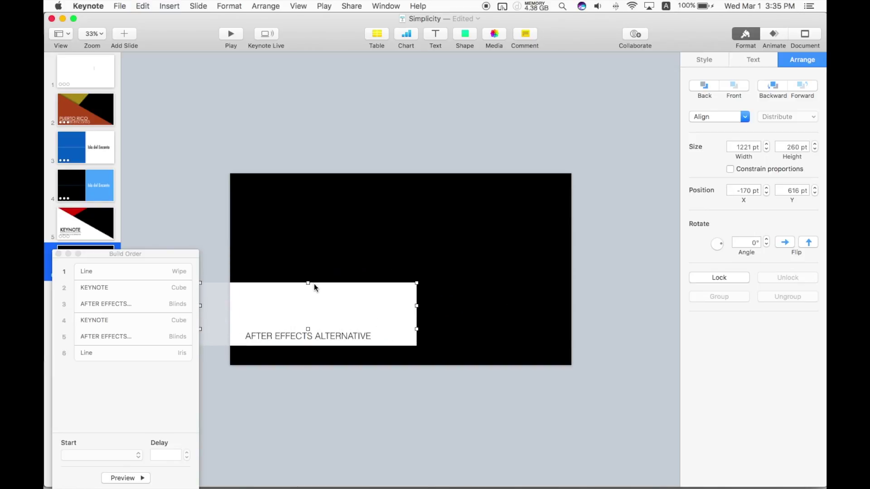
click(704, 86)
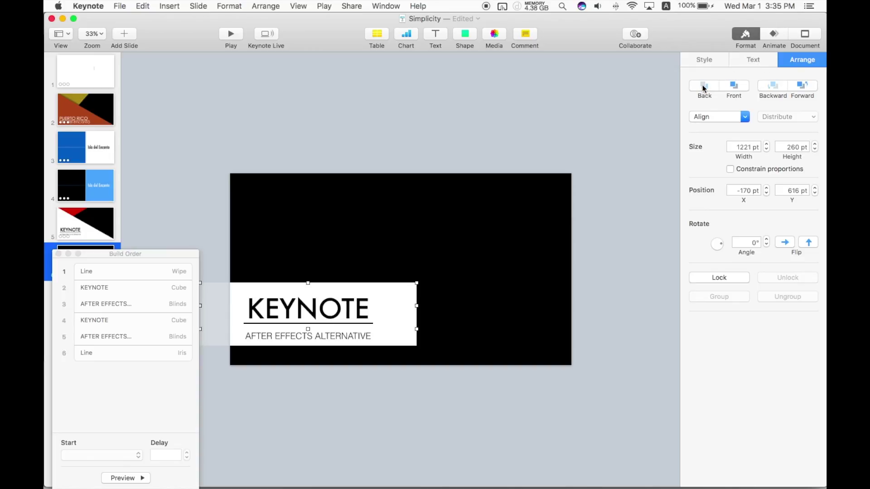
drag(400, 286, 399, 283)
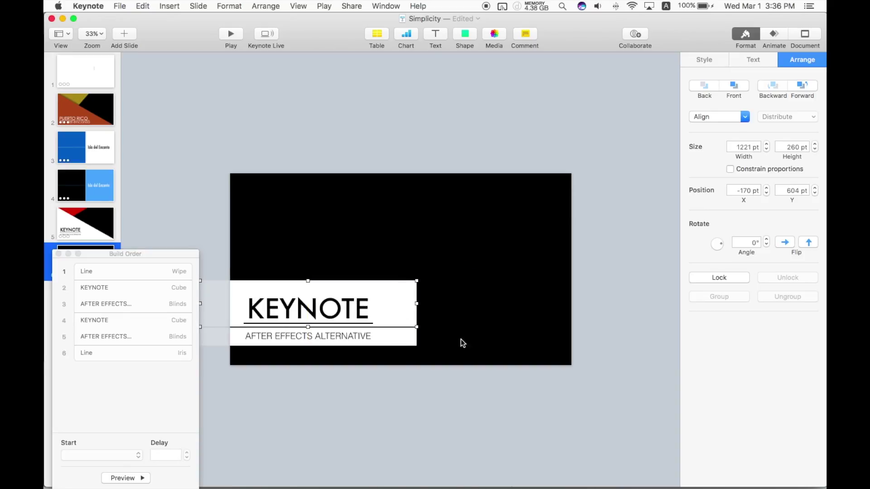
drag(308, 283, 306, 289)
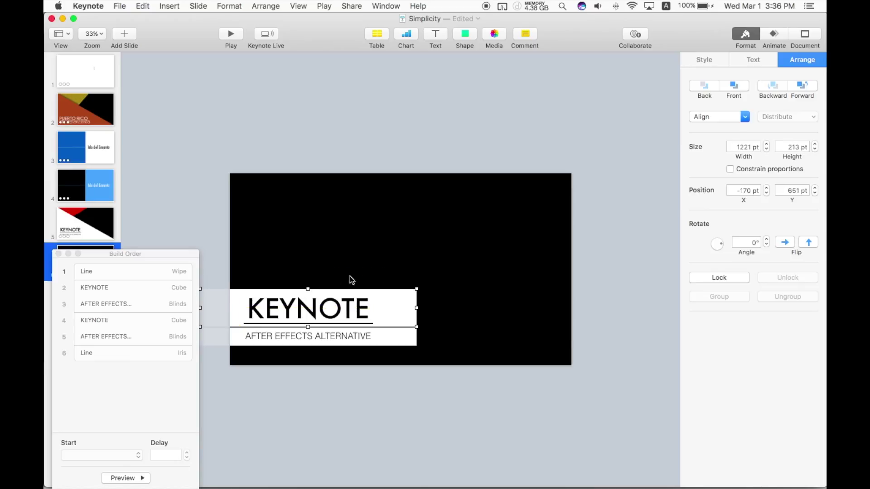
Step: Give the white bar behind KEYNOTE a Move In build-in effect with a 0.40 s duration and Bounce turned off
click(533, 382)
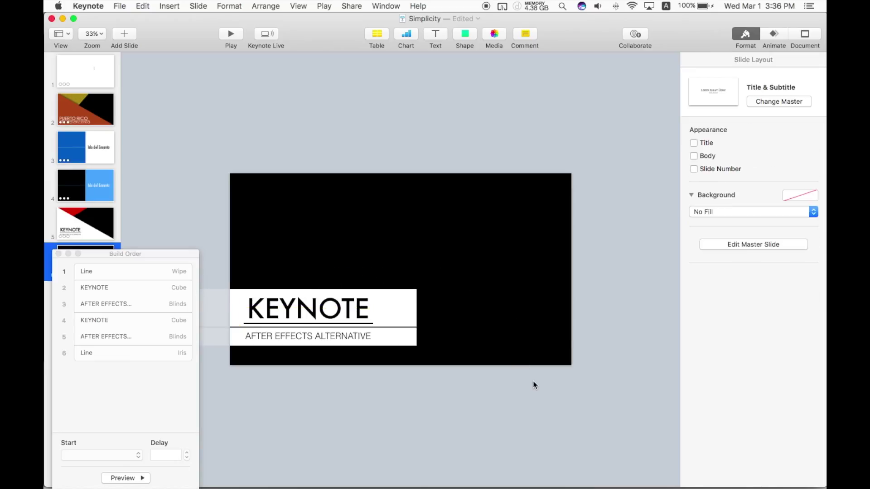
click(410, 309)
click(485, 312)
click(399, 301)
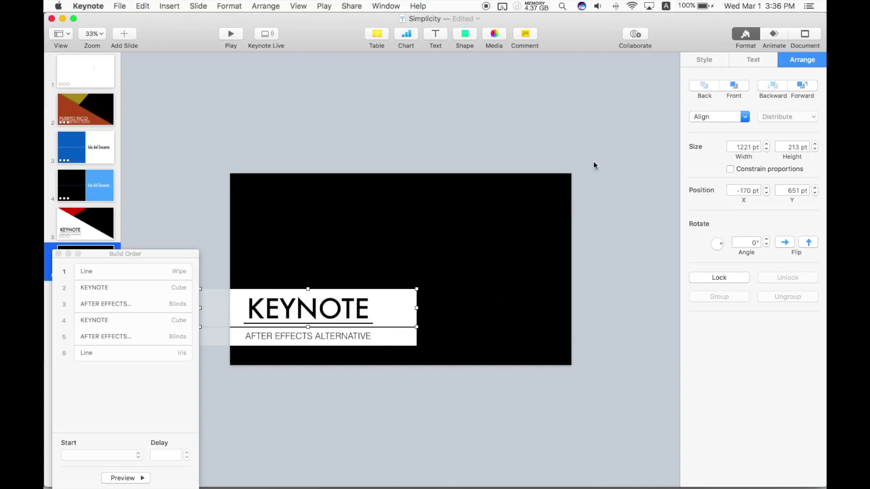
click(783, 33)
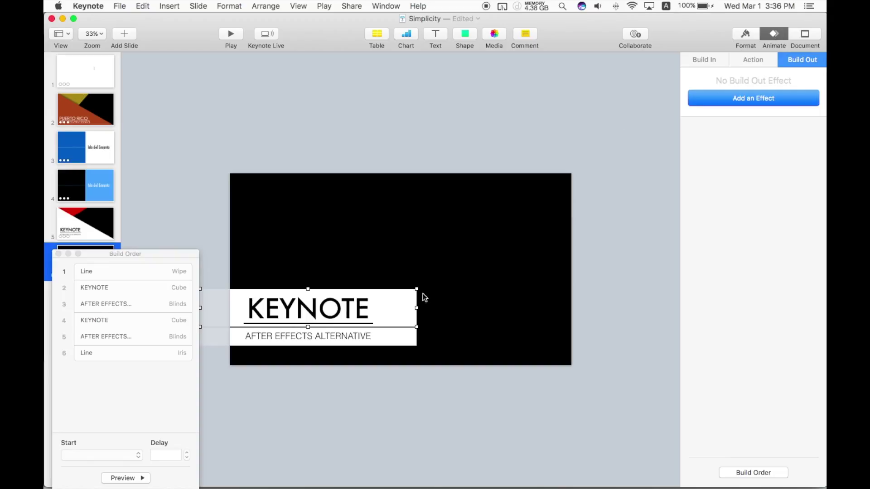
click(707, 62)
click(733, 96)
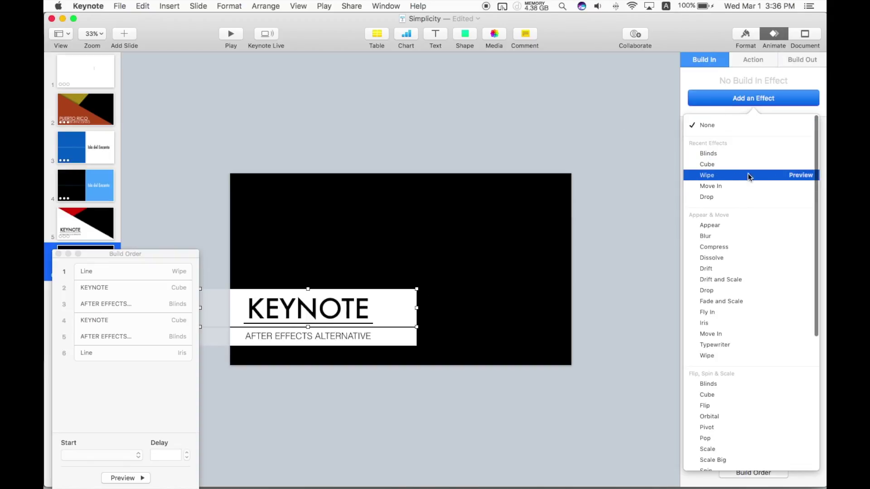
click(730, 183)
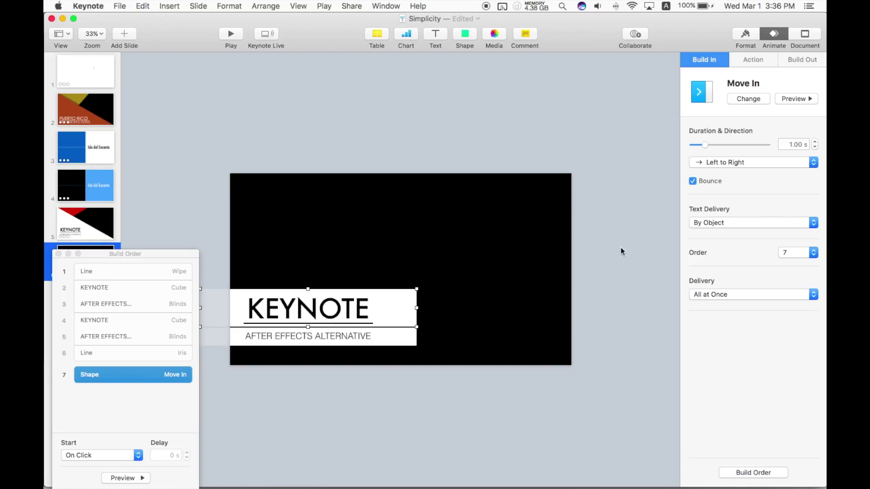
click(693, 182)
click(700, 145)
Step: Give the white bar behind the subtitle a Move In build-in lasting 0.30 s without Bounce, and preview it
click(402, 341)
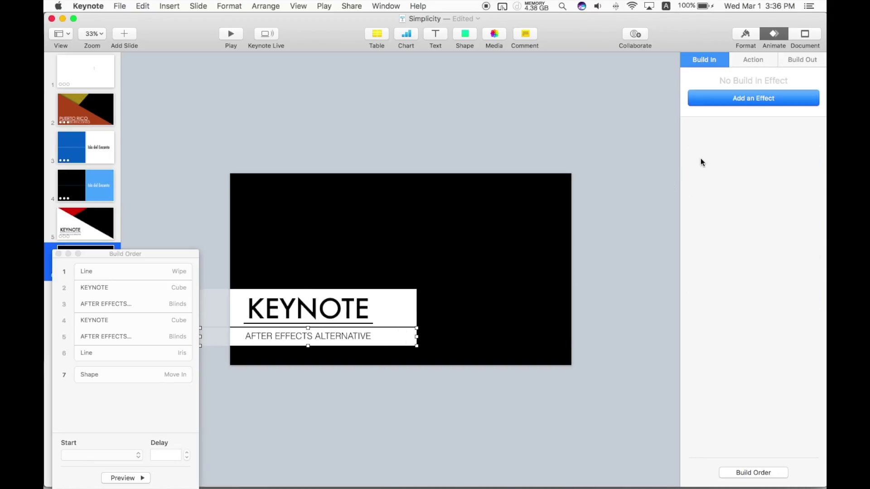
click(737, 104)
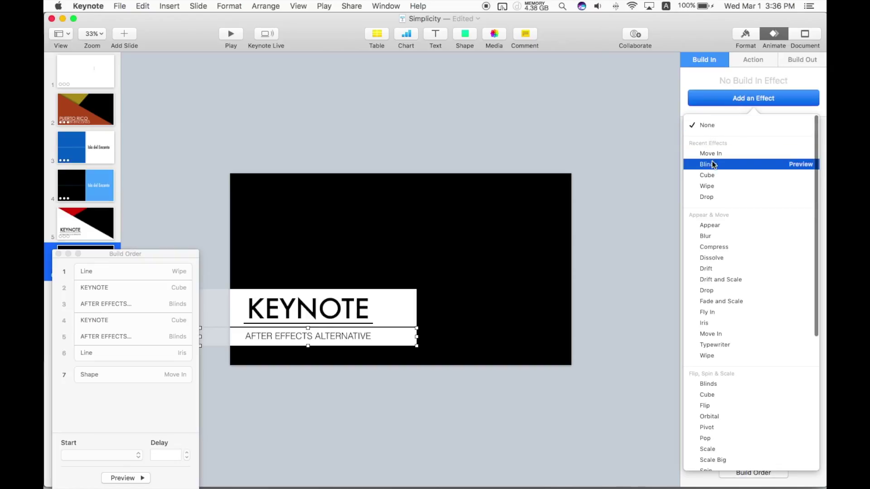
click(720, 152)
drag(705, 145, 695, 145)
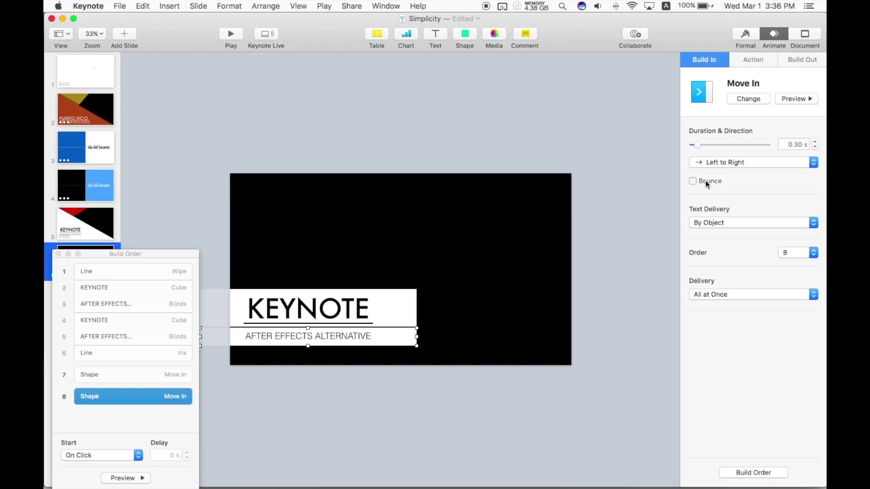
click(797, 99)
Step: Move both bars' Move In builds to the start of the build order, ahead of the line's Wipe, and preview the sequence
click(361, 336)
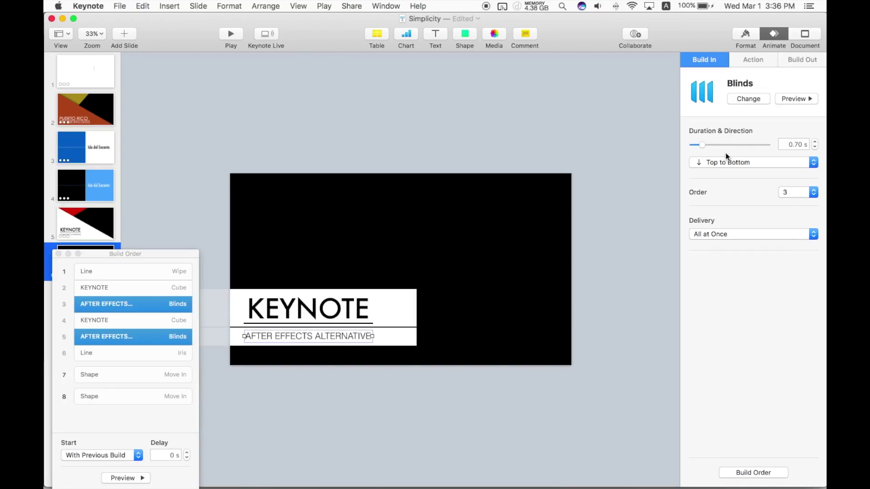
click(796, 99)
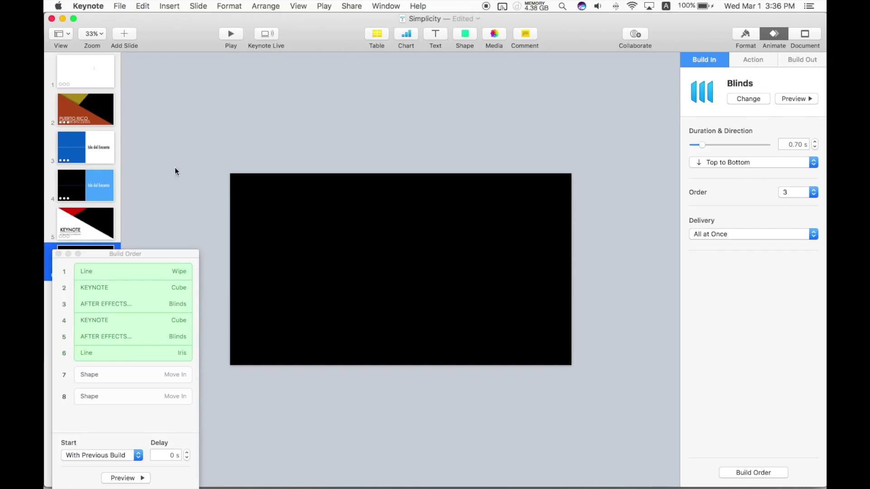
click(146, 368)
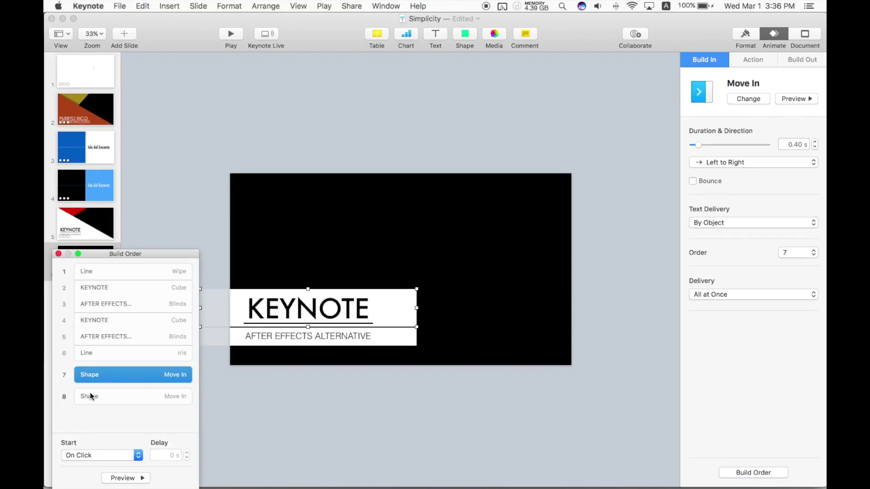
drag(91, 397, 75, 269)
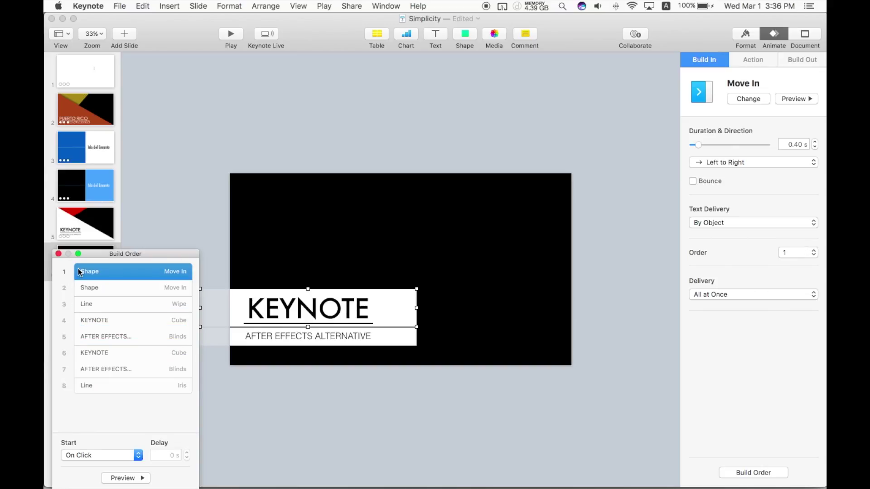
click(138, 478)
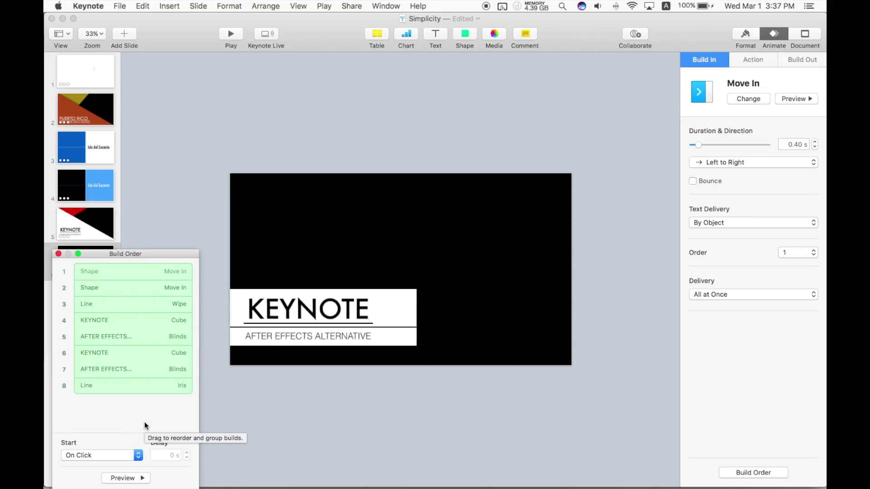
Step: Set the line's Wipe build to start With Build 2 and preview the animation
click(141, 288)
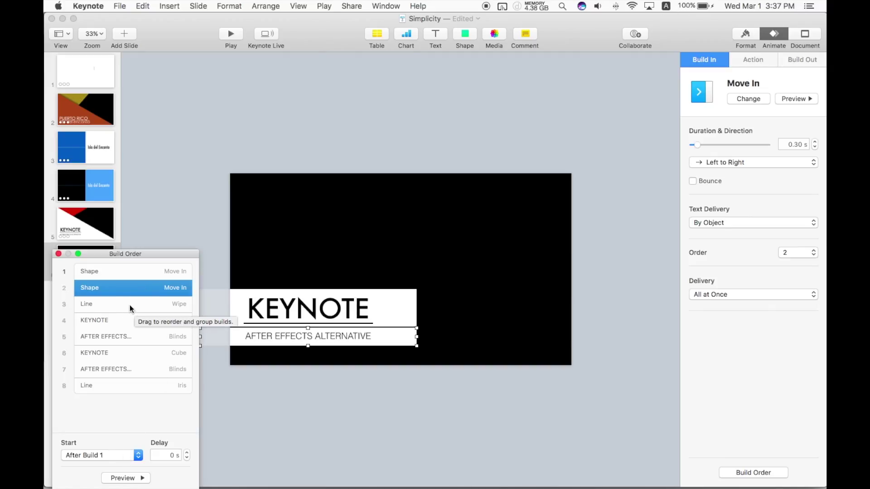
click(142, 308)
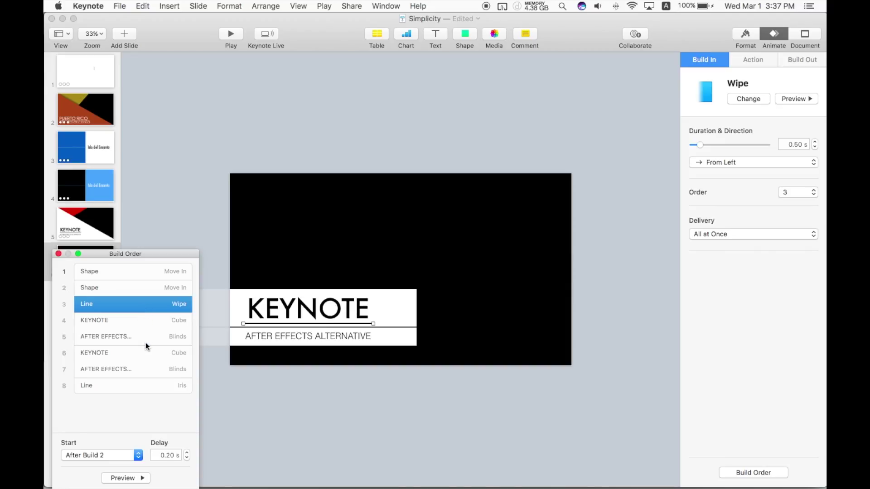
click(119, 454)
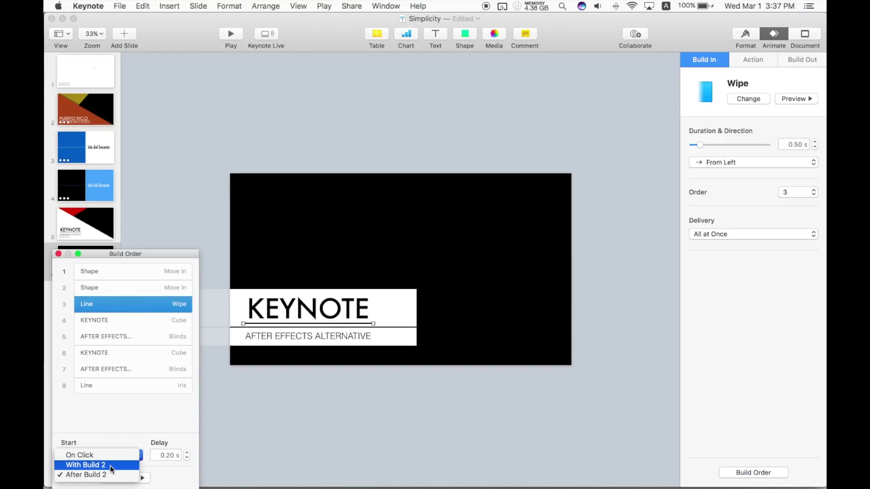
click(110, 466)
click(134, 478)
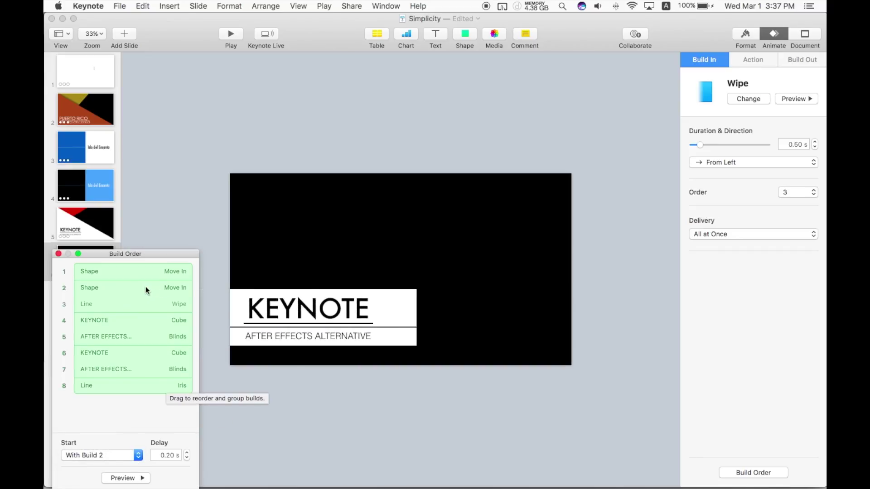
Step: Reorder the subtitle bar's Move In to follow the KEYNOTE Cube build-in, and preview the new sequence
click(136, 305)
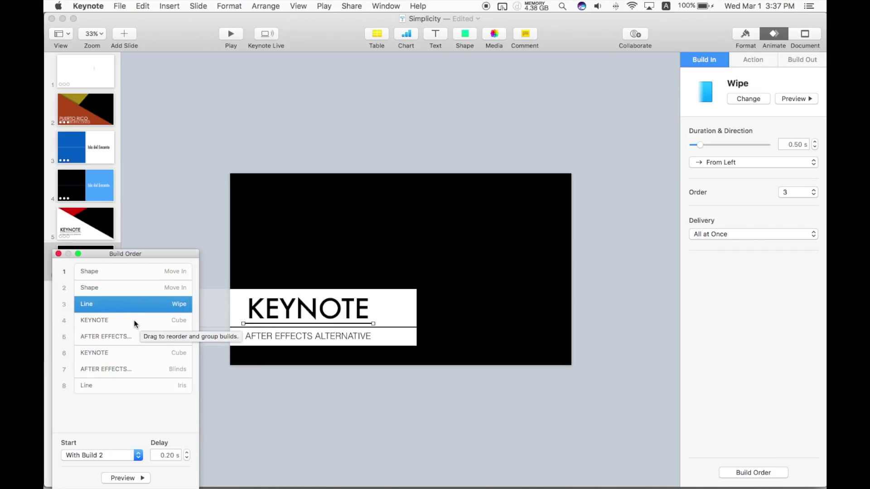
click(135, 323)
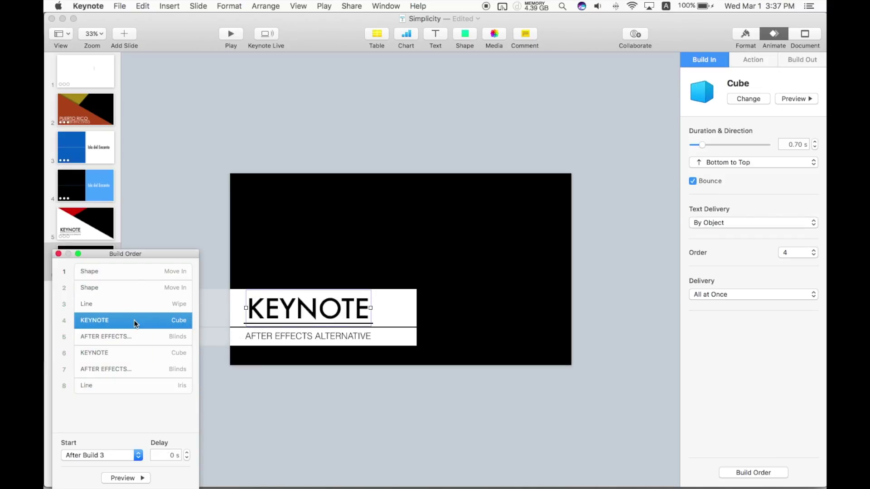
click(123, 289)
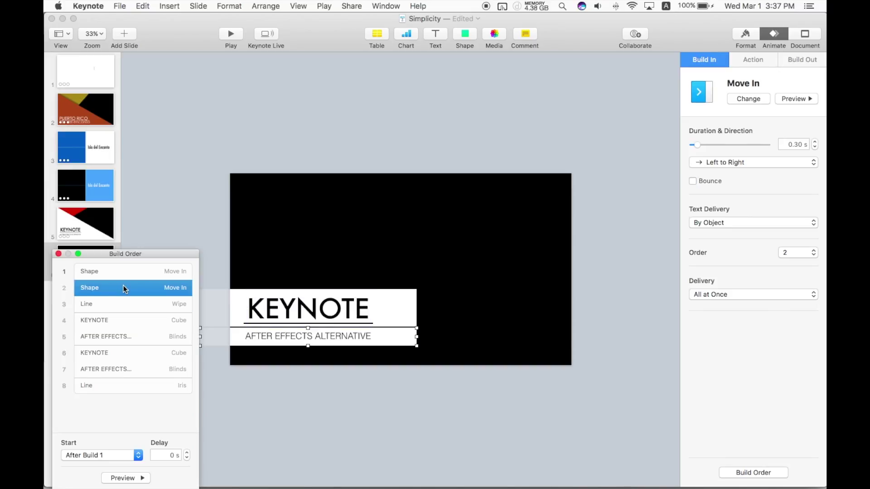
drag(123, 286, 129, 327)
click(108, 289)
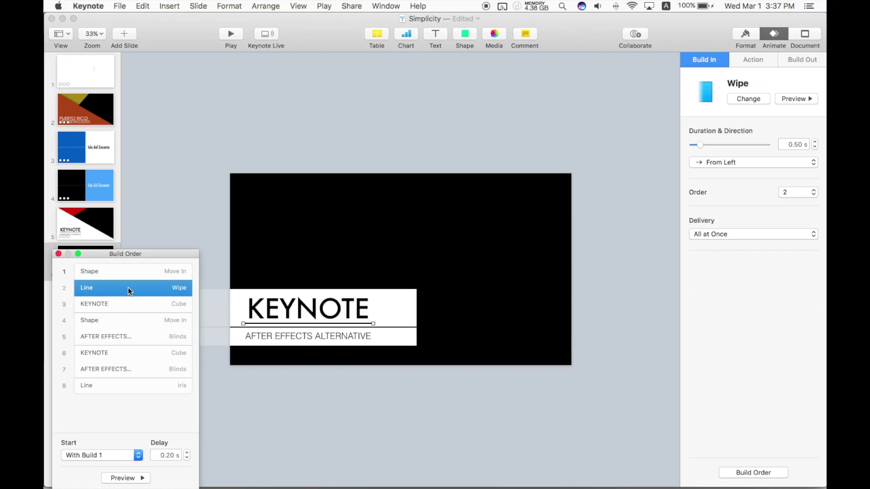
click(132, 478)
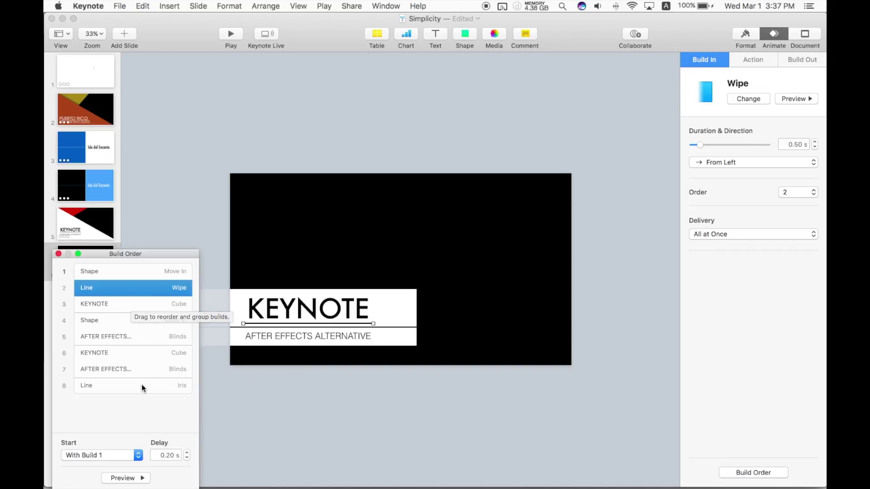
click(133, 408)
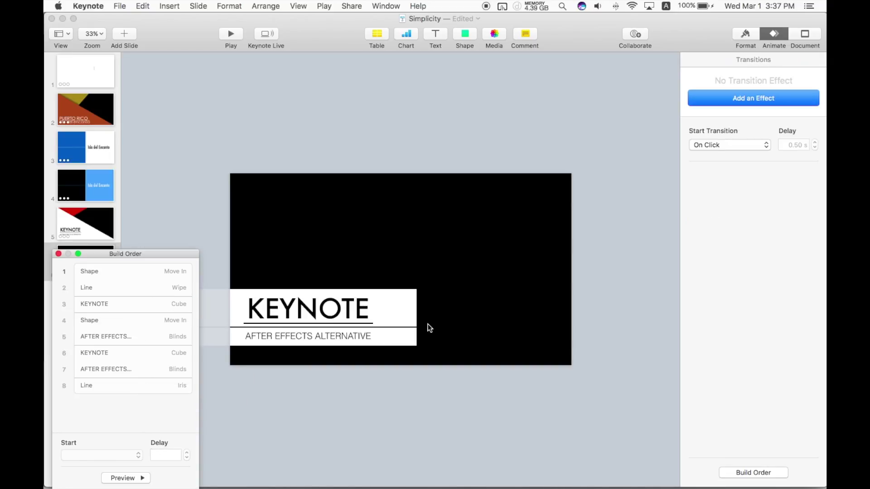
Step: Add a Move Out build-out effect to the white bar behind KEYNOTE, with the direction Right to Left
click(386, 296)
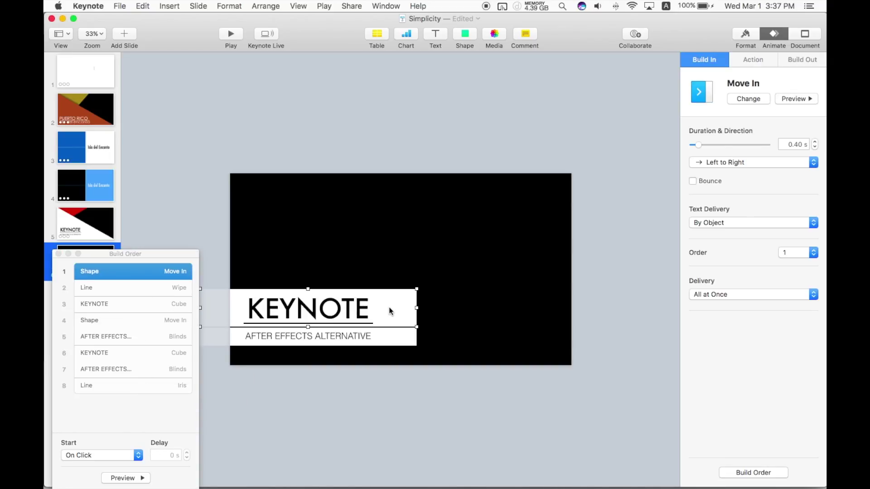
click(799, 60)
click(750, 100)
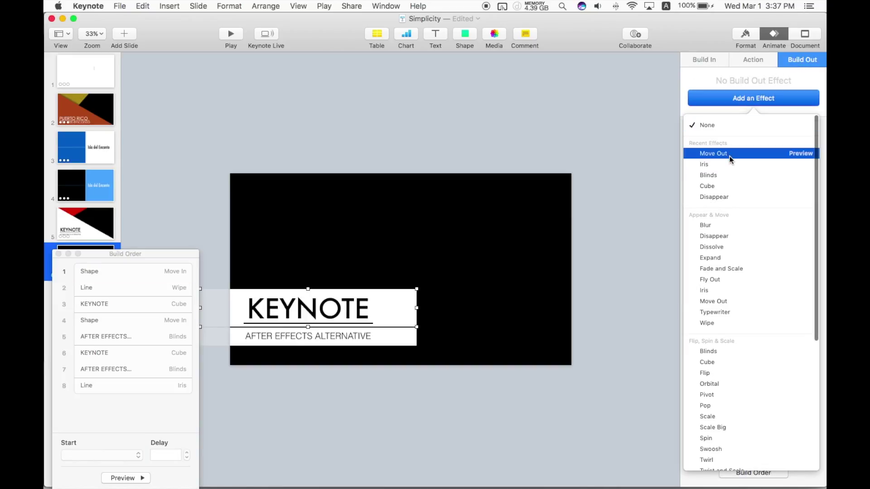
click(794, 154)
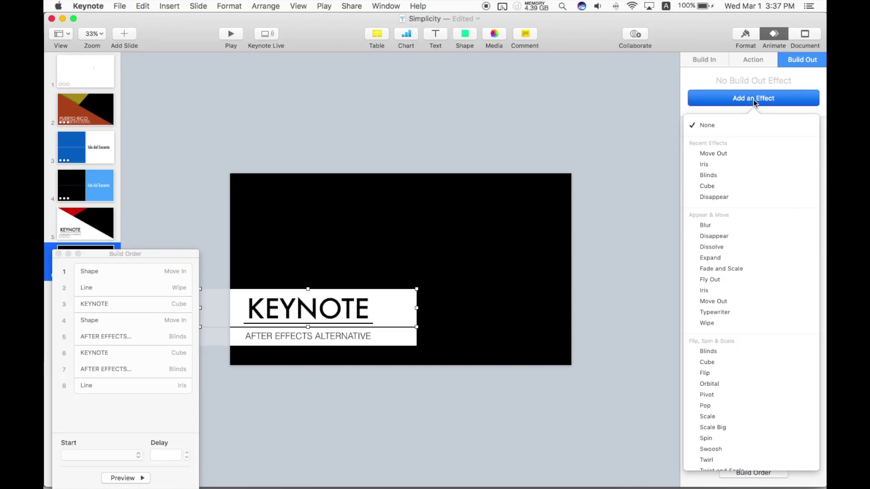
click(722, 152)
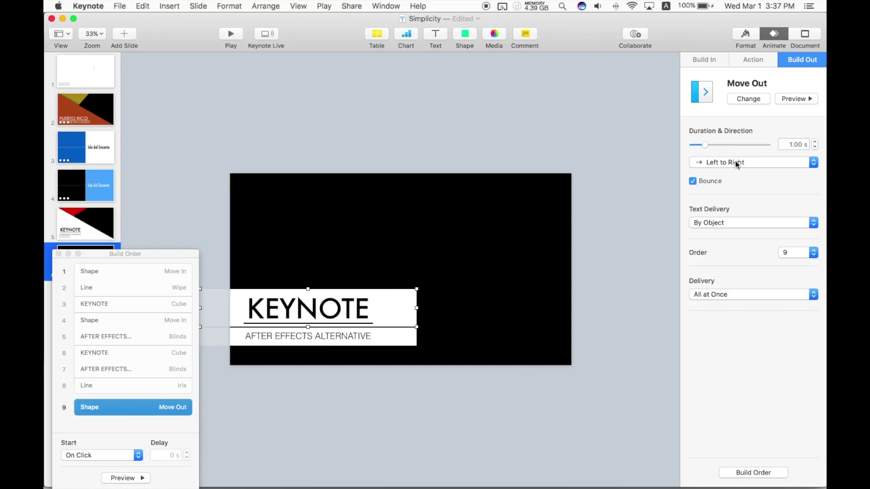
click(735, 162)
click(727, 176)
Step: Add a Move Out build-out effect to the white bar behind the subtitle, with the direction Right to Left
click(406, 342)
click(760, 162)
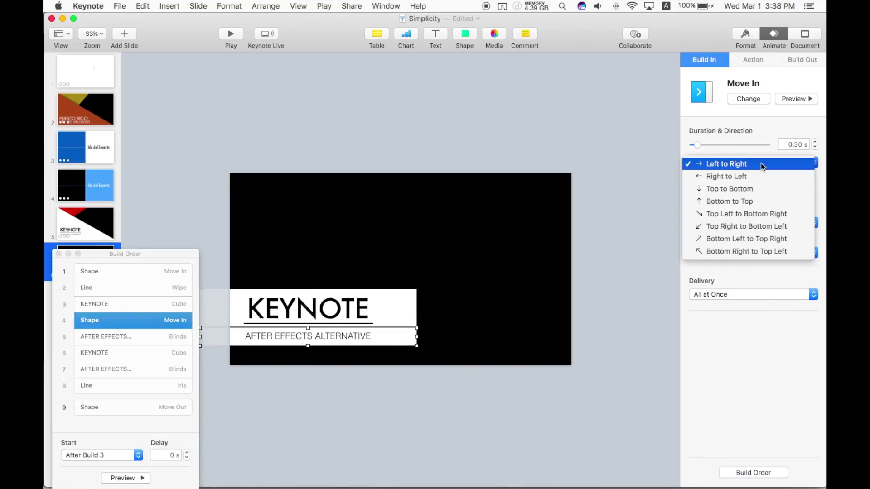
click(648, 120)
click(802, 60)
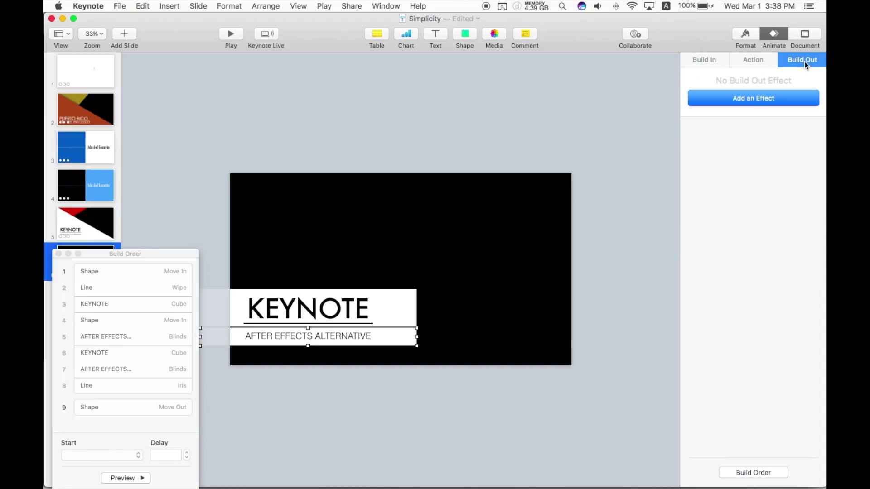
click(737, 101)
click(725, 152)
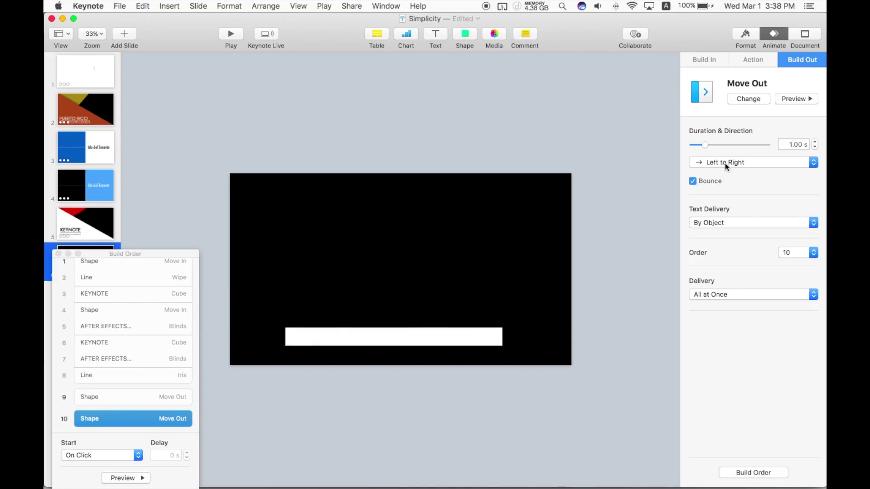
click(727, 164)
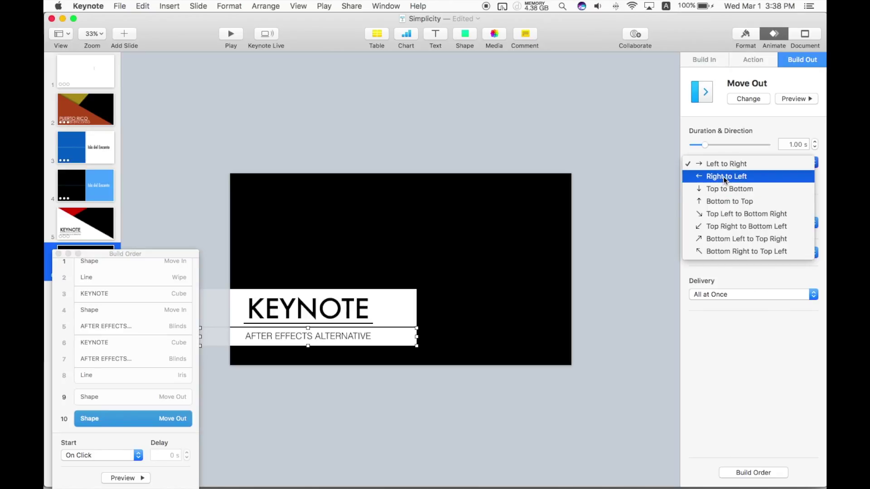
click(723, 176)
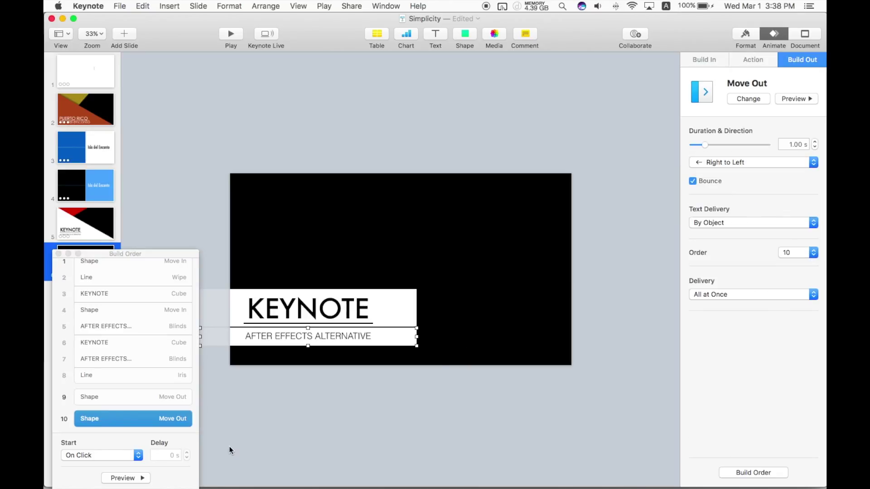
Step: Chain both Move Out builds after the line's Iris build and set the KEYNOTE bar's Move Out duration to 0.40 s
drag(110, 416, 77, 386)
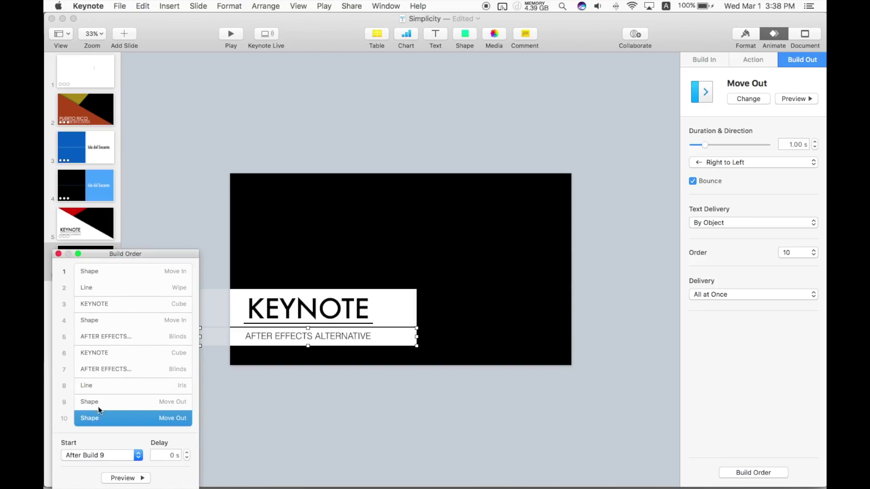
click(152, 401)
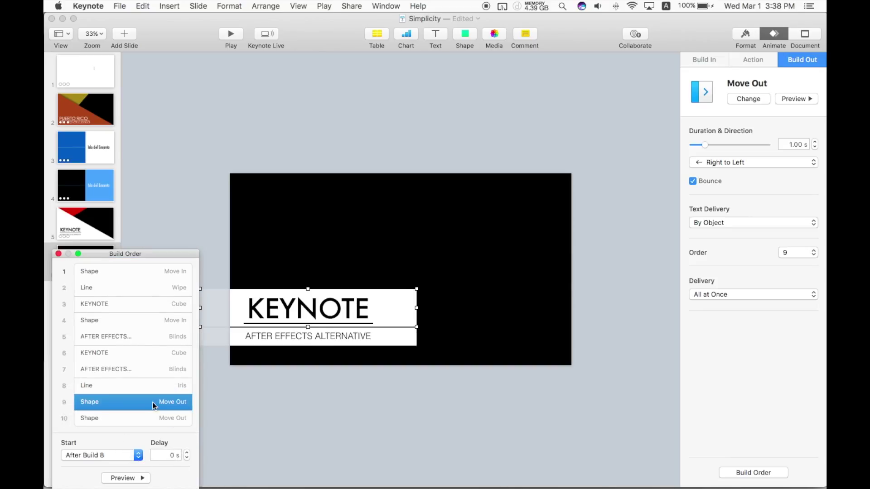
click(142, 479)
drag(705, 145, 699, 145)
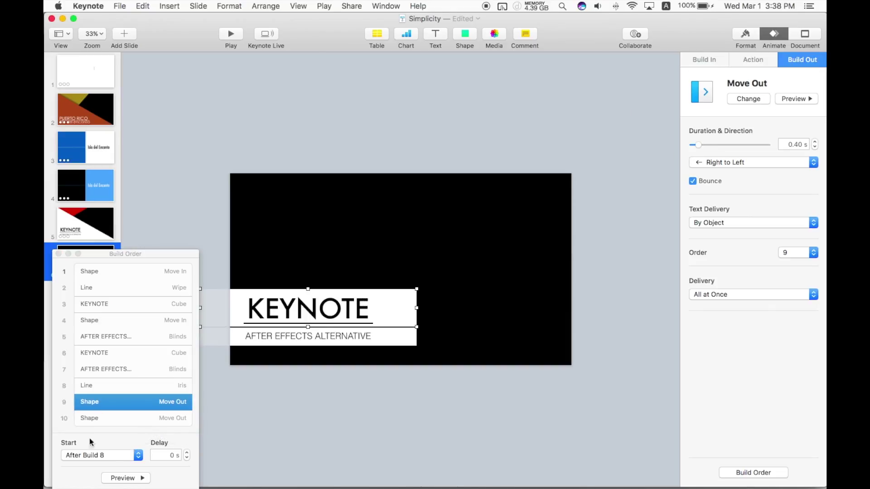
Step: Start the KEYNOTE bar's Move Out with Build 8 and the subtitle bar's Move Out with Build 9, and preview the sequence
click(121, 456)
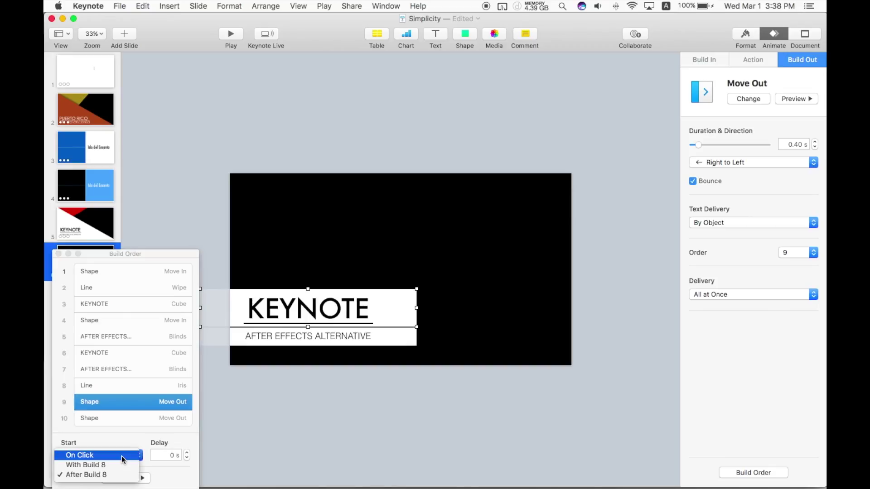
click(114, 463)
click(160, 421)
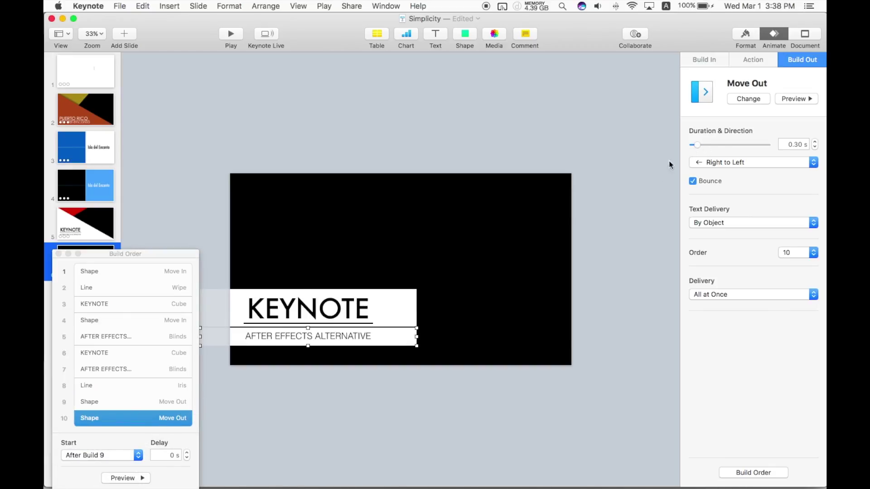
click(104, 455)
click(102, 466)
click(121, 478)
Step: Set a 0.20 s delay on the KEYNOTE bar's Move Out and preview the builds
click(152, 401)
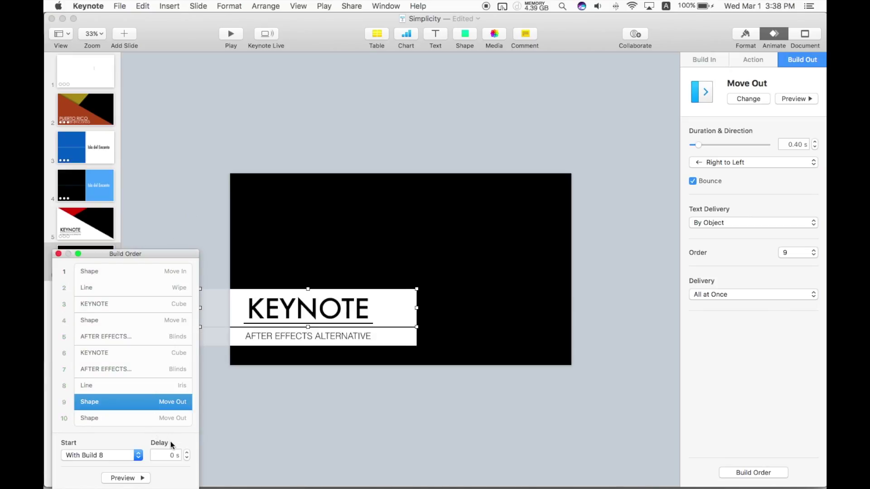
click(135, 479)
click(143, 480)
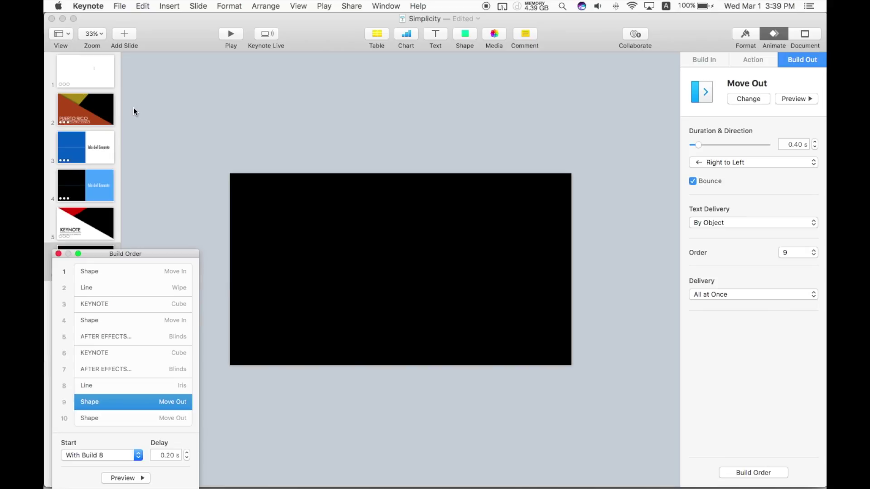
click(157, 112)
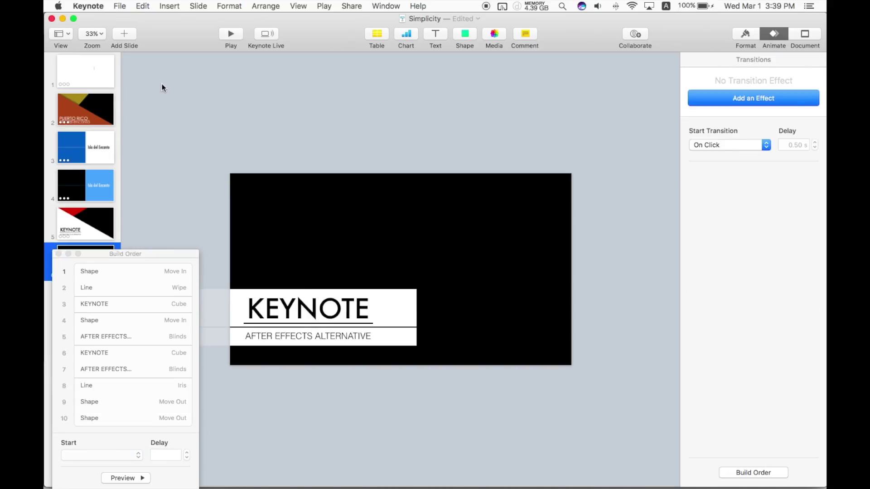
Step: Set up a QuickTime export of the presentation with self-playing playback in 720p format
click(120, 6)
mouse_move(149, 118)
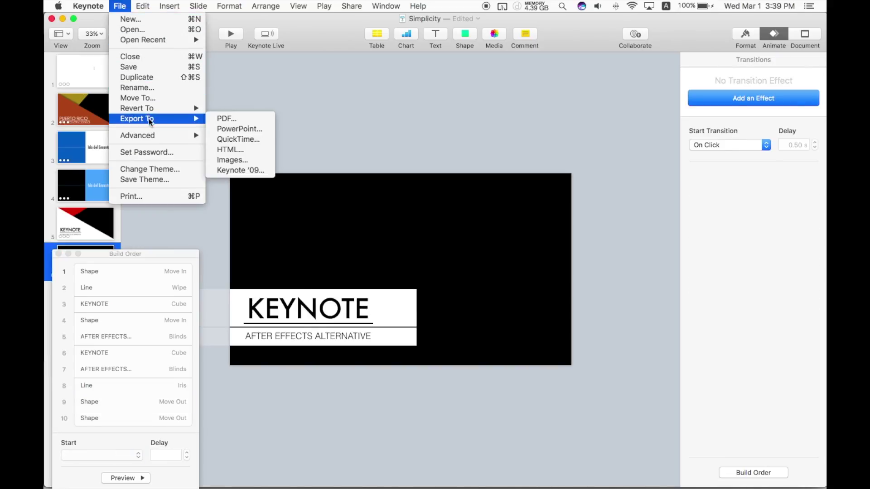
click(244, 139)
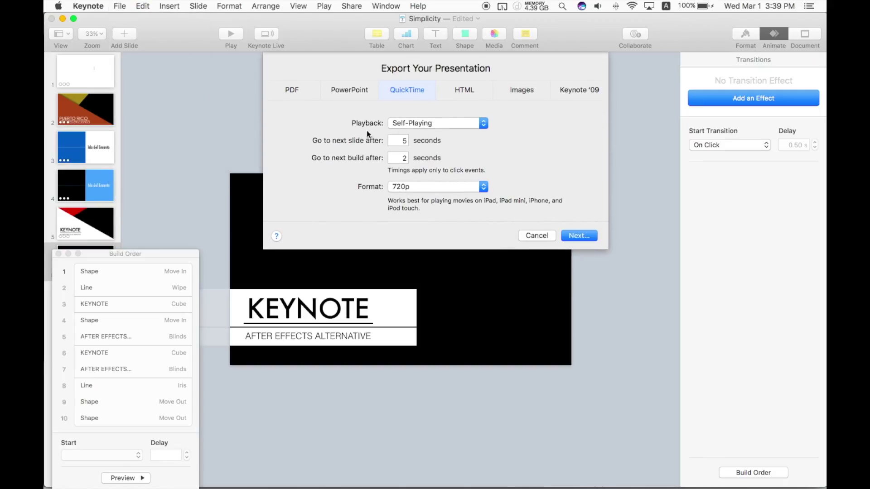
click(472, 186)
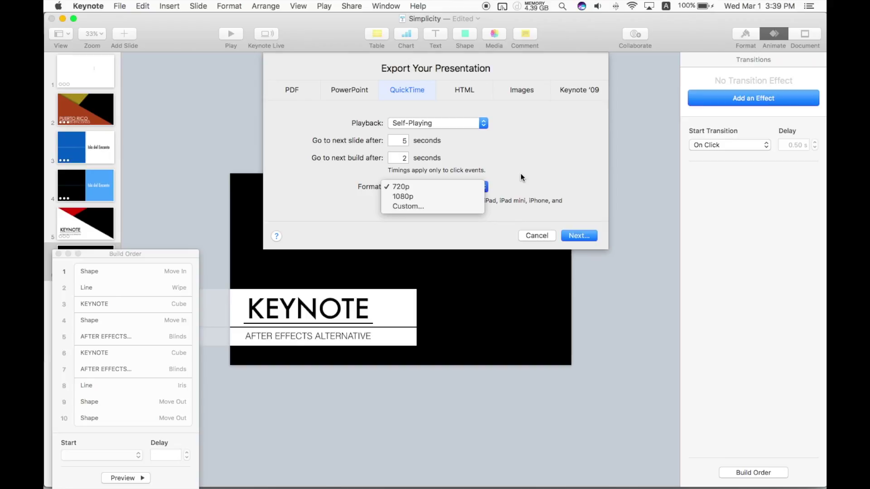
click(536, 202)
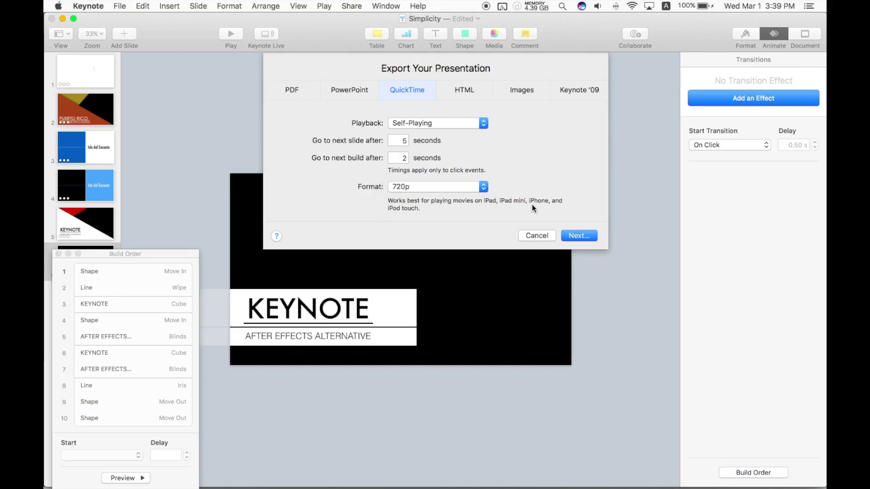
click(581, 236)
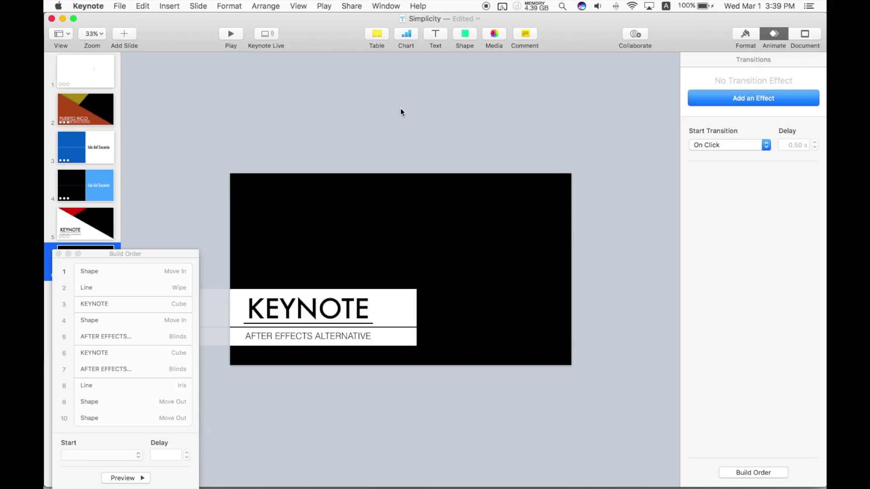
Step: Export the movie as "Keynote Text boxes" into the Temp Video Files folder on the MiniS1TB drive
scroll(273, 197, down, 5)
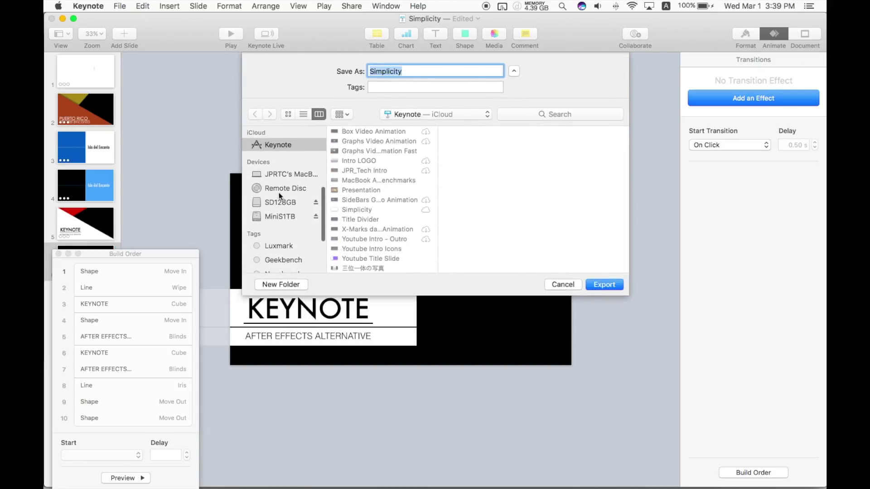
click(276, 216)
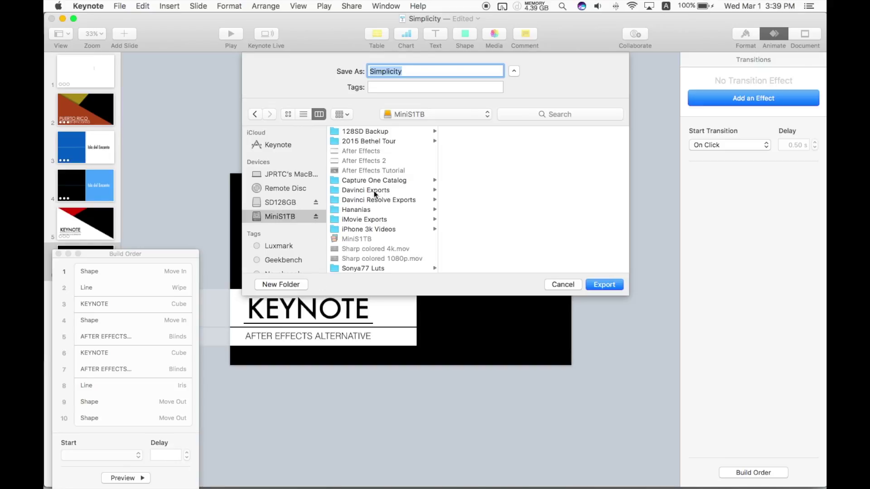
scroll(373, 191, down, 1)
click(380, 215)
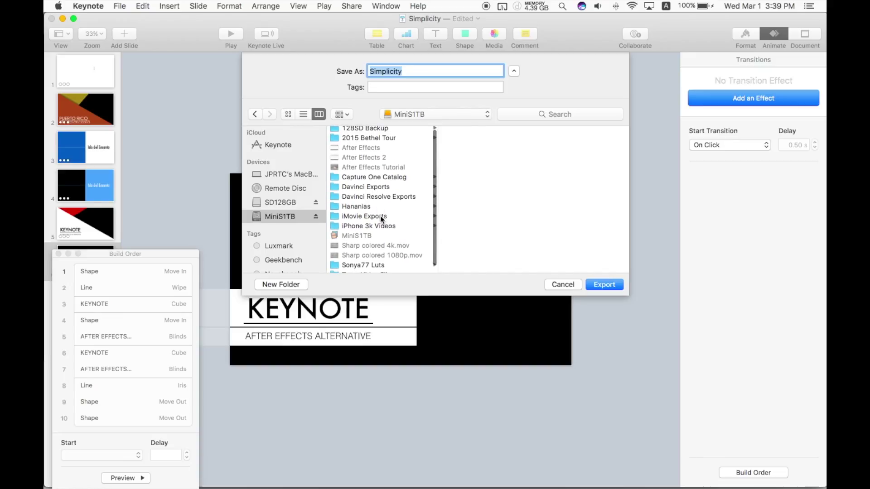
scroll(380, 215, down, 1)
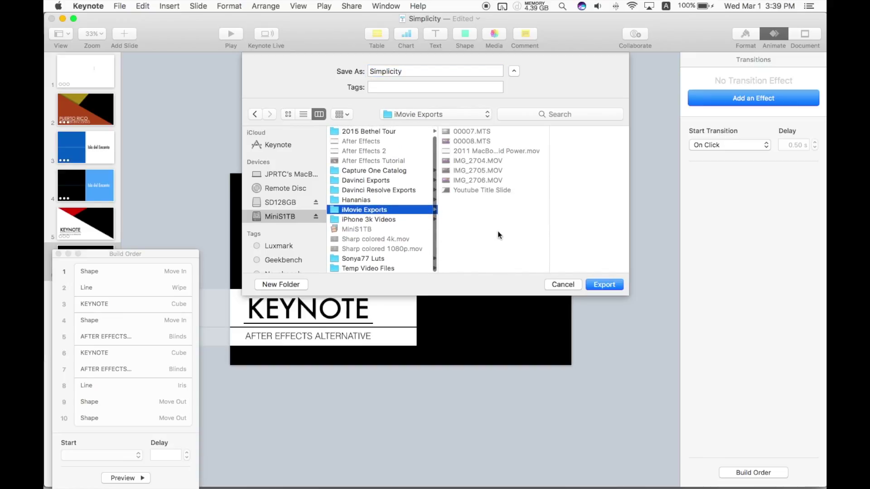
click(393, 270)
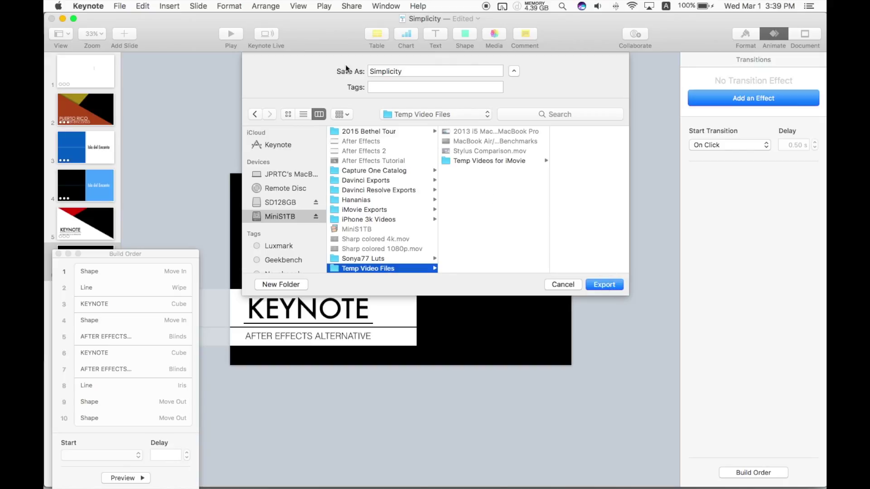
double_click(426, 70)
text(Keynote Text boxes)
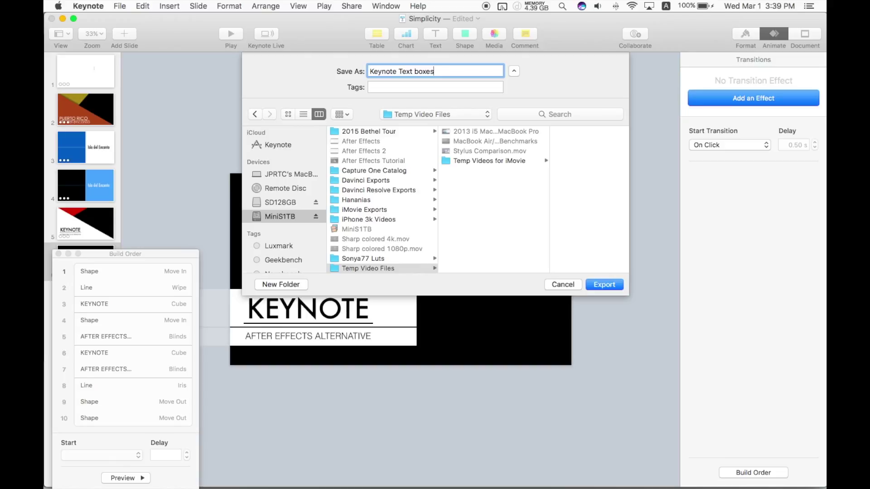
click(610, 285)
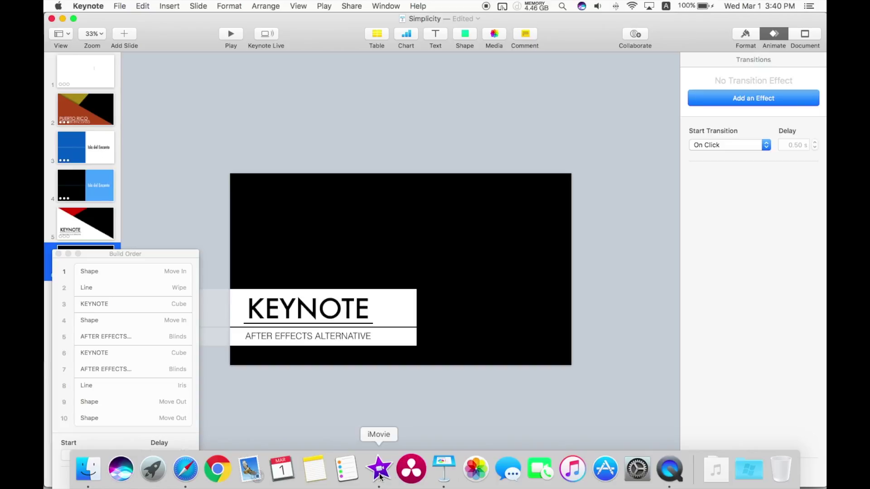
Step: Switch to iMovie and show the clips of the Puerto Rico 2015 event in the media browser
click(375, 473)
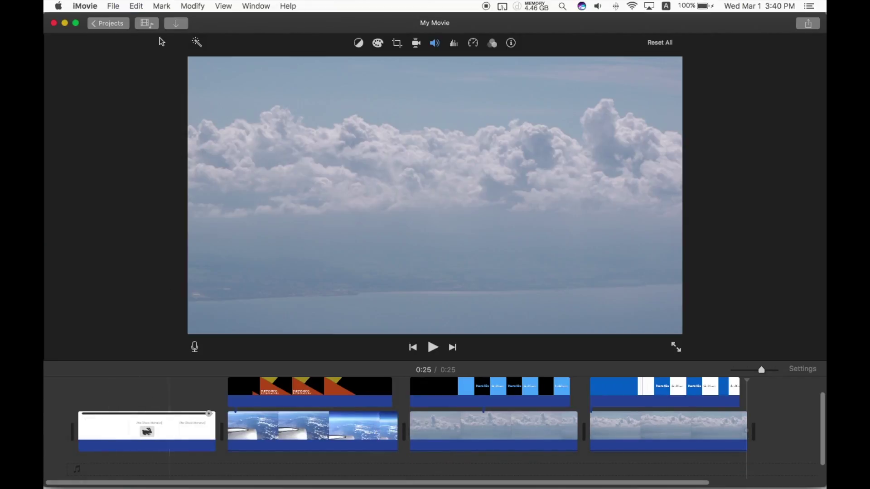
click(123, 23)
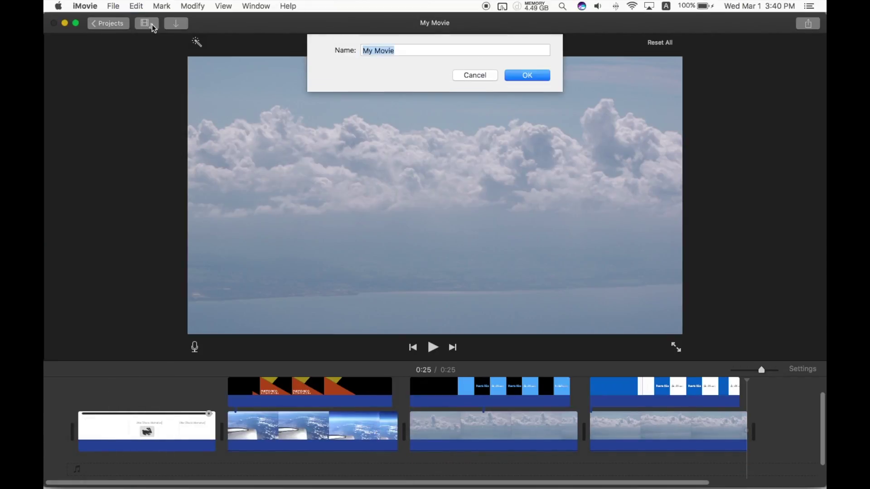
click(464, 75)
click(145, 24)
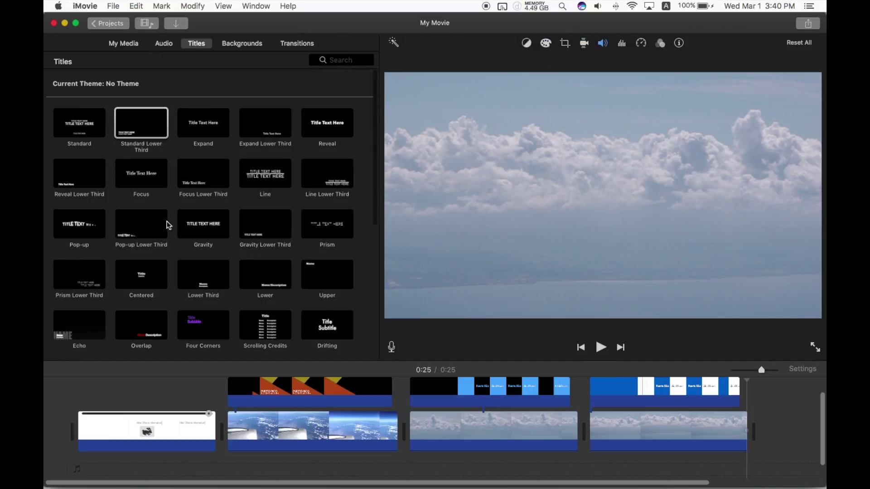
scroll(192, 207, down, 5)
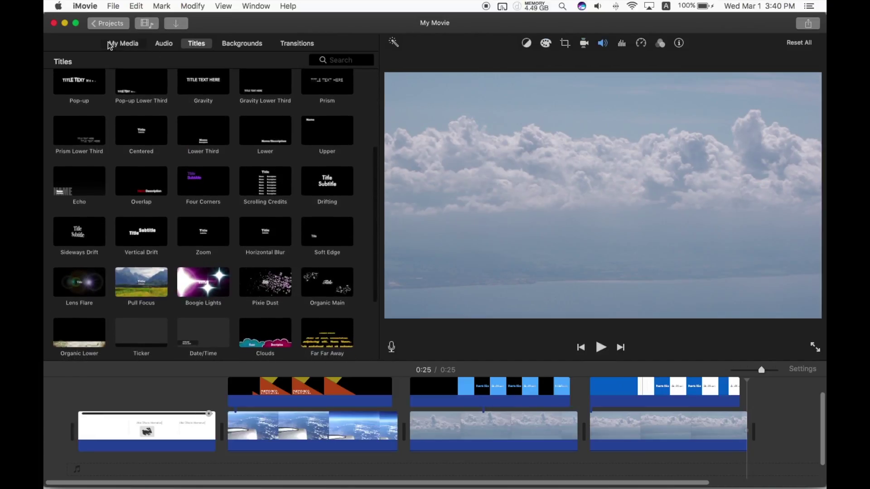
click(119, 43)
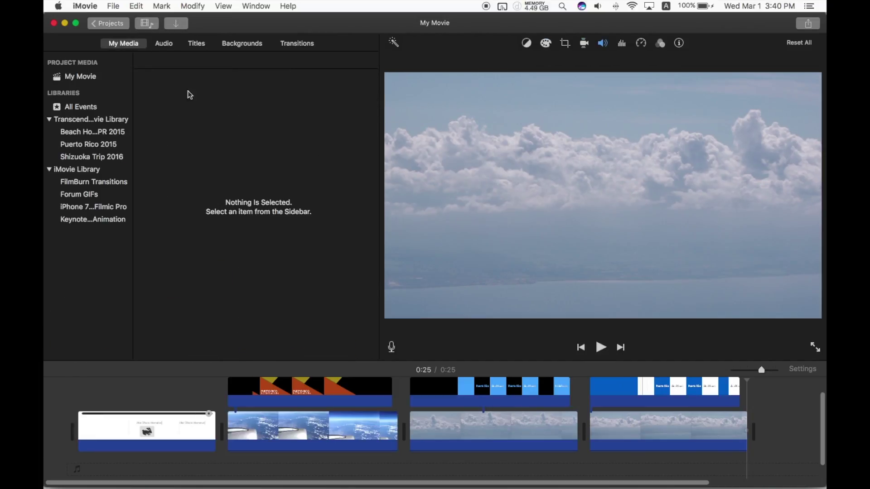
click(97, 144)
scroll(314, 336, down, 5)
click(190, 324)
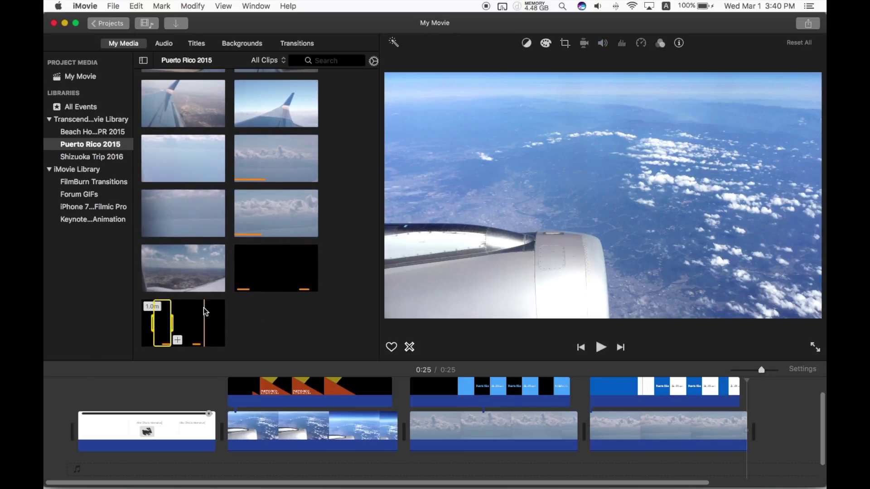
click(299, 327)
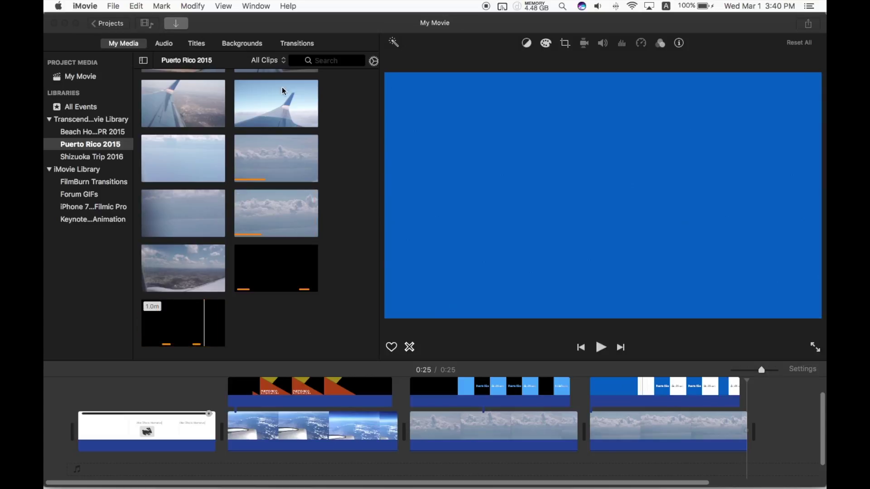
Step: Start a media import and browse the MiniS1TB drive
key(super+i)
click(82, 115)
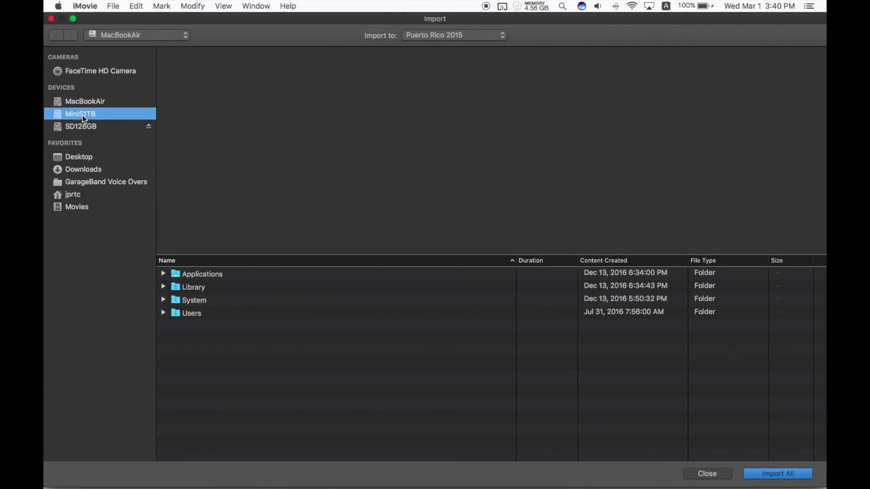
scroll(199, 325, down, 2)
click(205, 342)
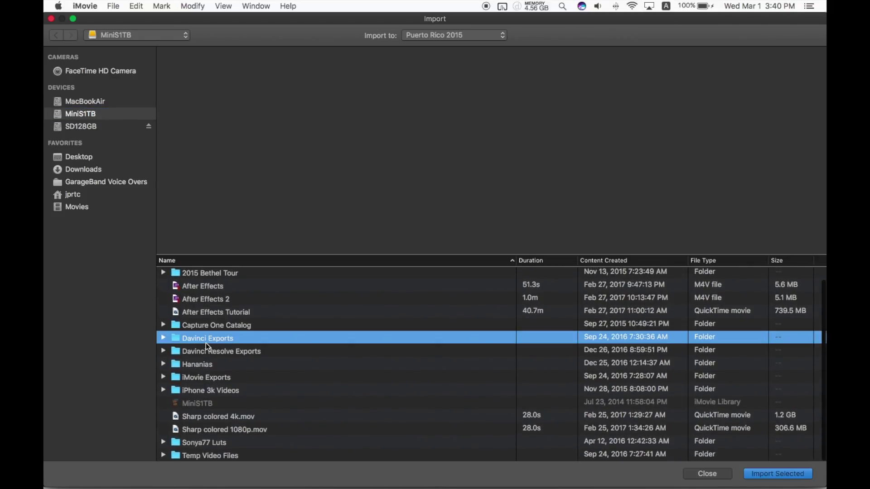
double_click(205, 379)
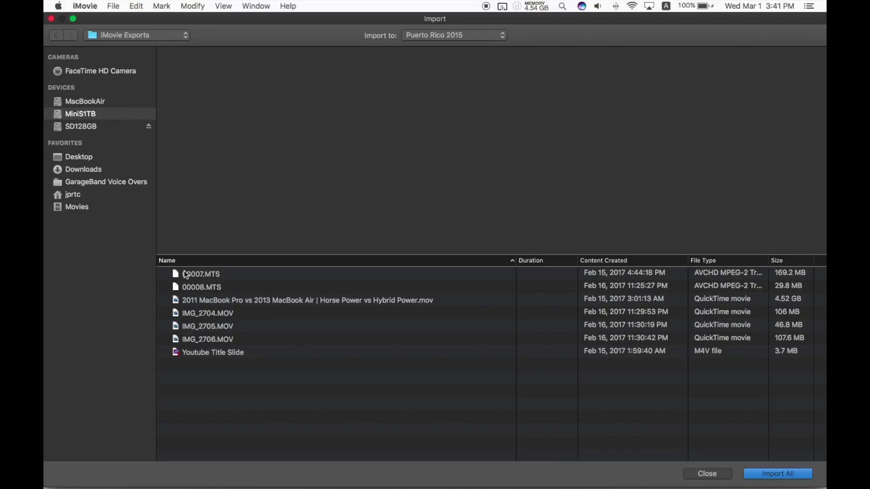
click(167, 31)
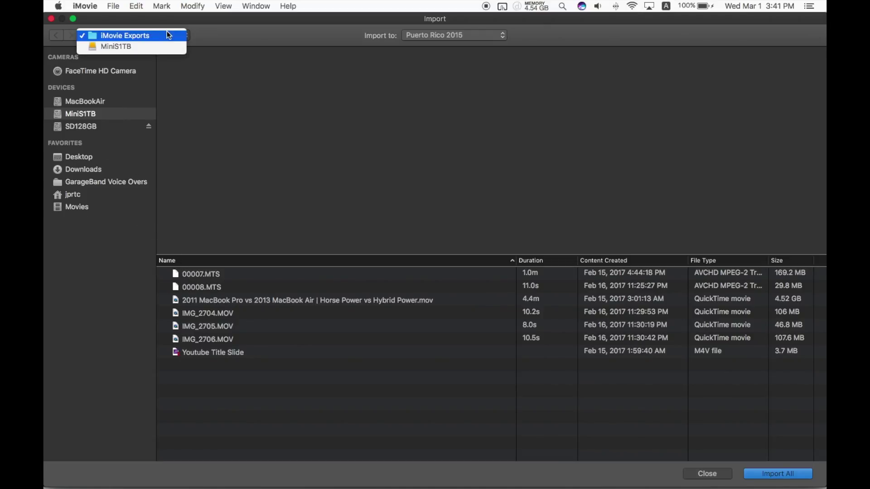
click(116, 45)
Step: Import the Keynote Text boxes movie from the Temp Video Files folder into the Puerto Rico 2015 event
scroll(220, 352, down, 1)
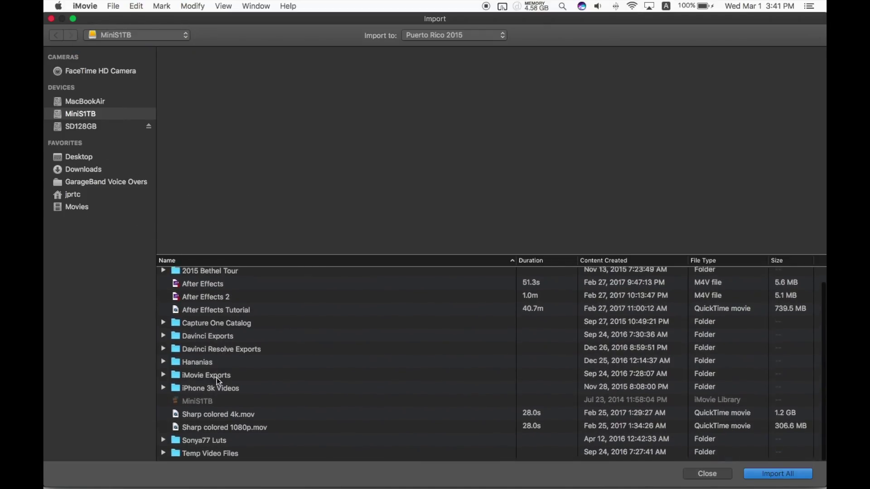
double_click(217, 455)
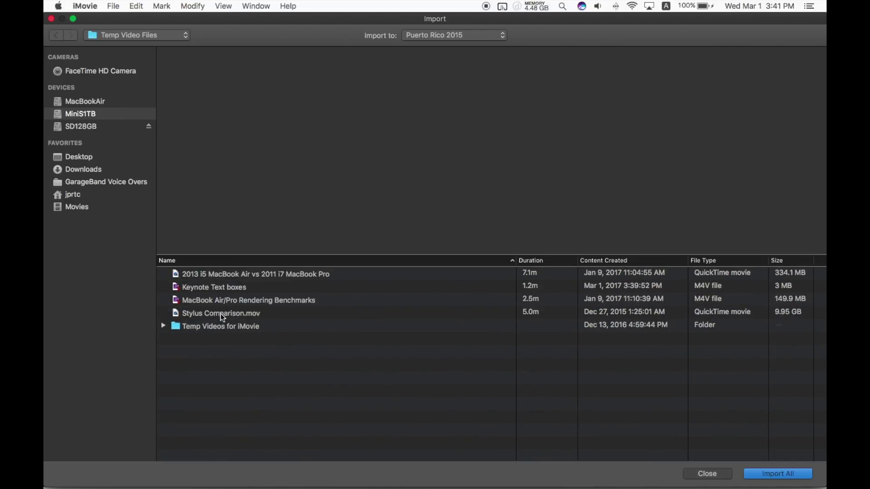
click(215, 287)
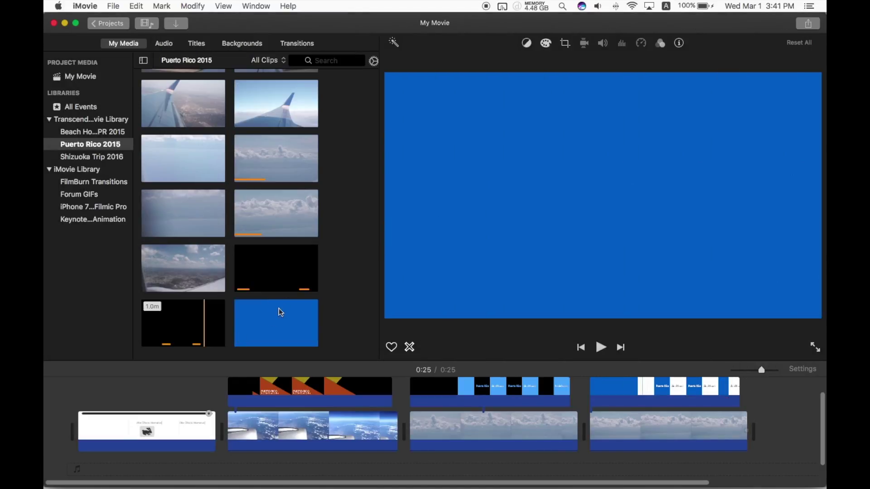
Step: Delete the three old title overlays above the timeline footage and select the imported Keynote Text boxes clip in the browser
click(247, 320)
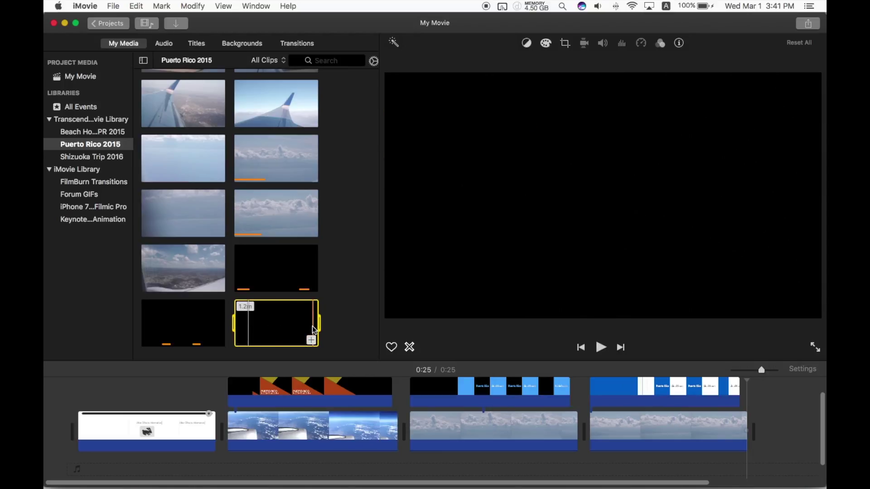
drag(222, 389, 738, 398)
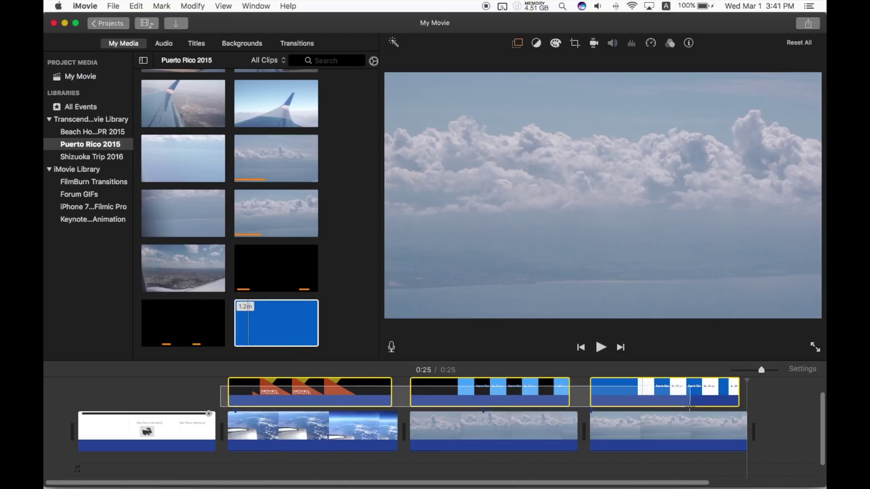
key(Delete)
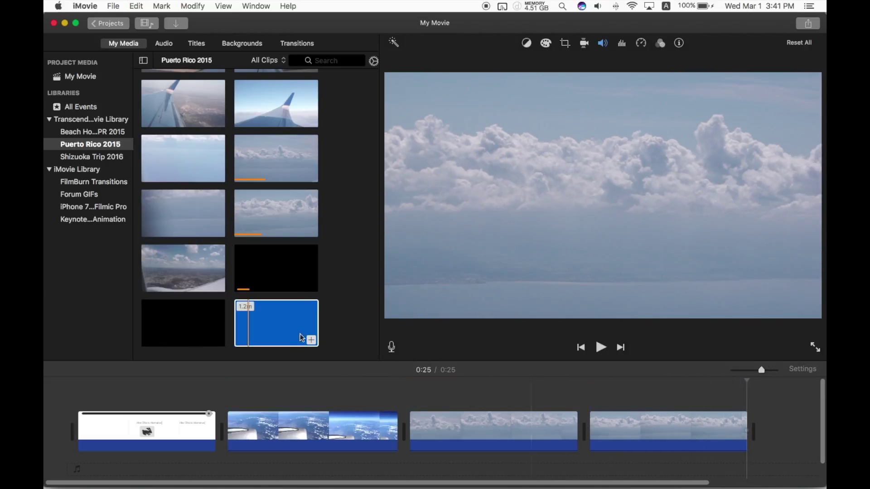
click(284, 322)
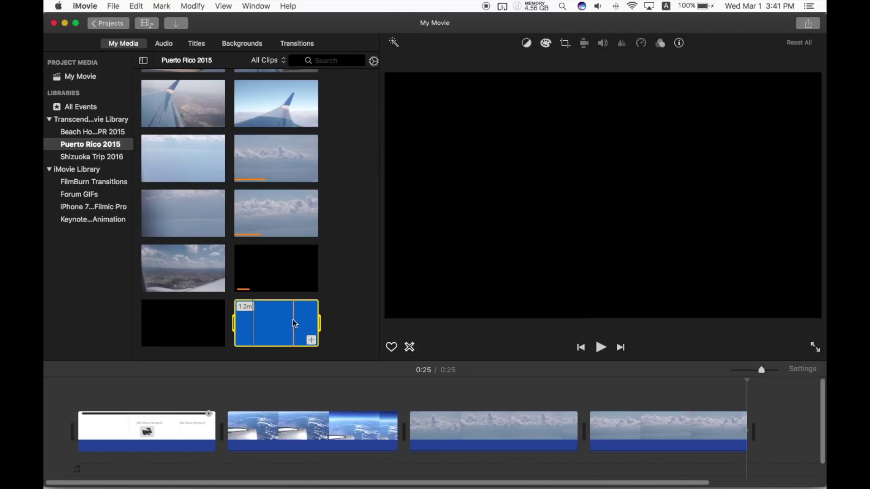
Step: Overlay the red-and-white KEYNOTE title part of the Keynote Text boxes clip, about 5.1 s, above the start of the airplane engine footage
click(293, 320)
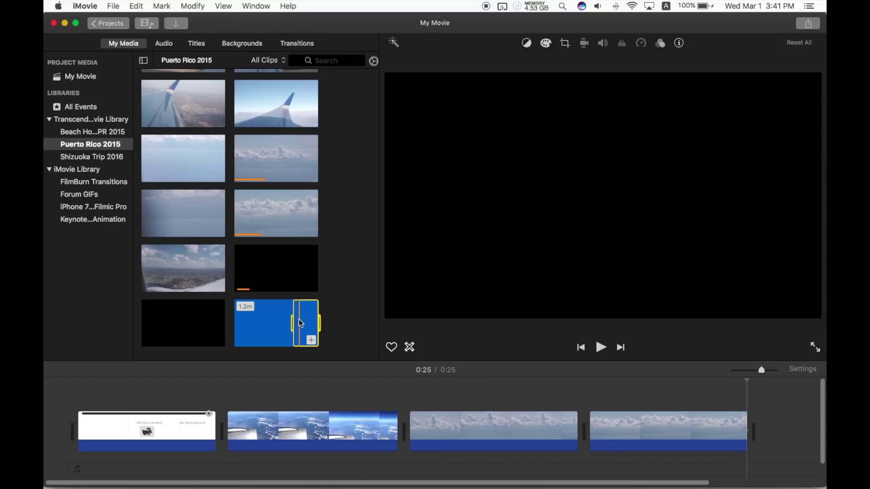
key(o)
drag(299, 322, 233, 391)
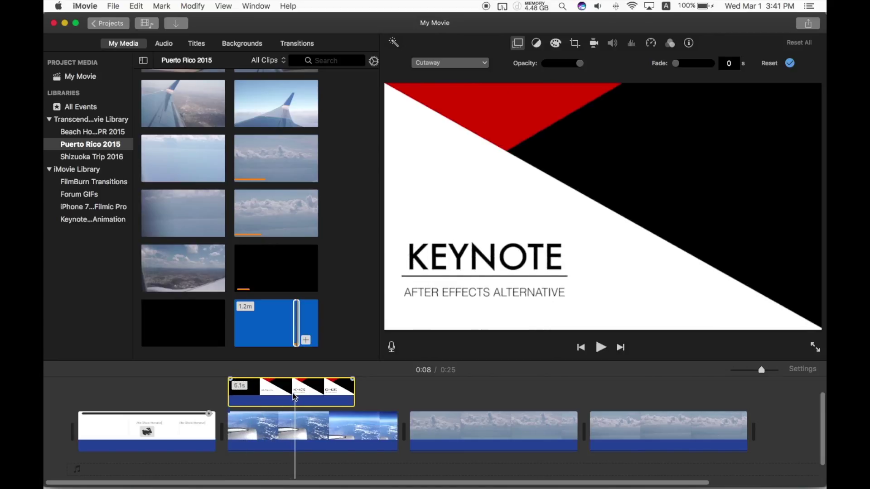
Step: Set the red-and-white title overlay to Green/Blue Screen and clean its black background out of the picture
click(460, 64)
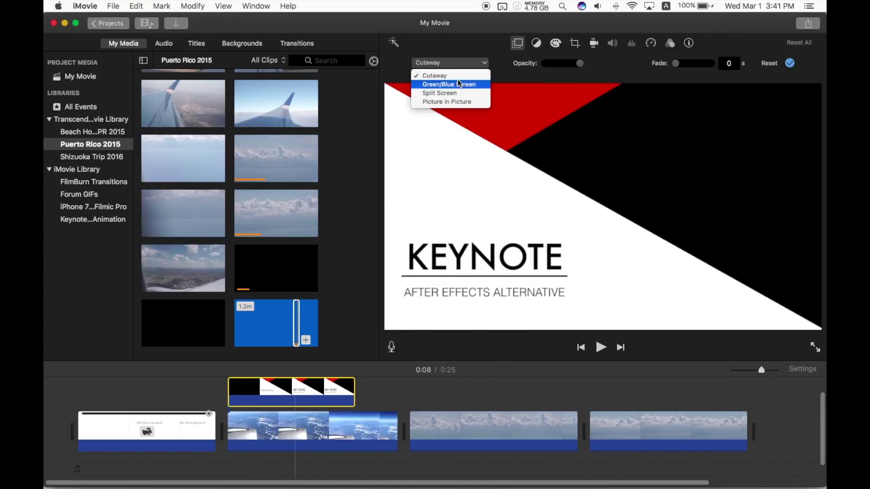
click(458, 85)
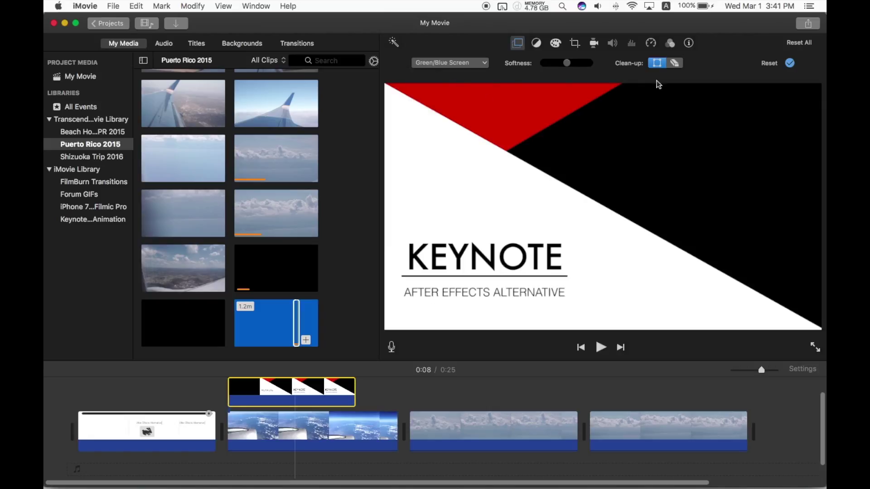
click(676, 65)
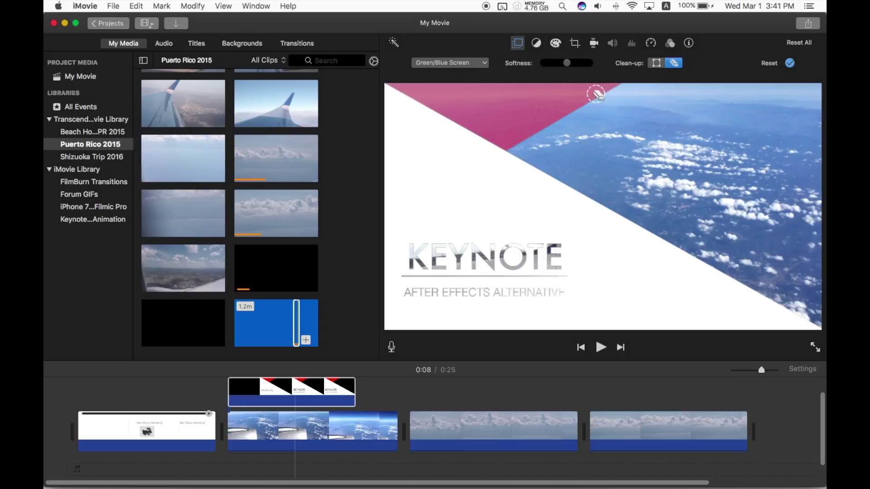
Step: Reduce the title overlay's keying softness to the minimum, apply the settings, and play back the result
drag(566, 65, 528, 66)
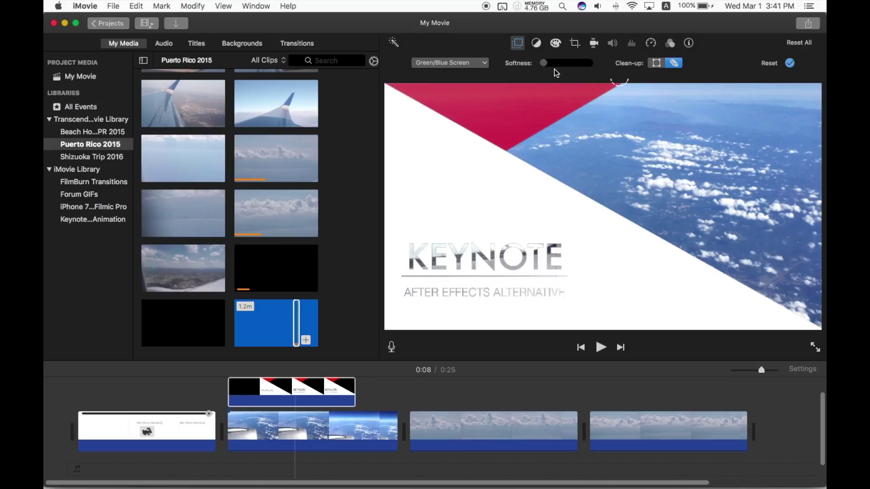
click(561, 65)
click(542, 64)
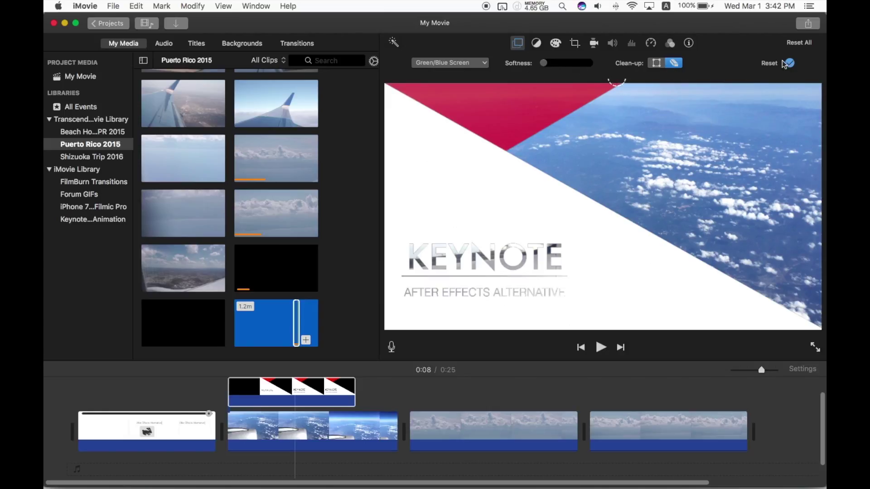
click(789, 64)
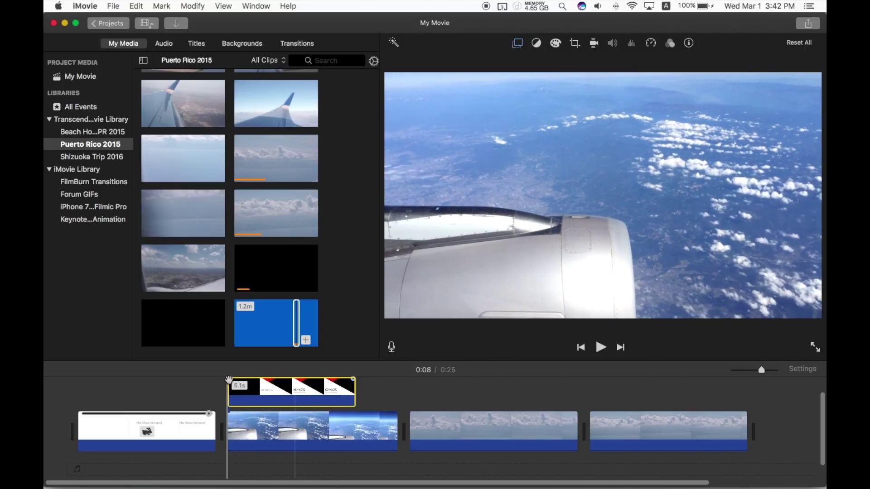
key(space)
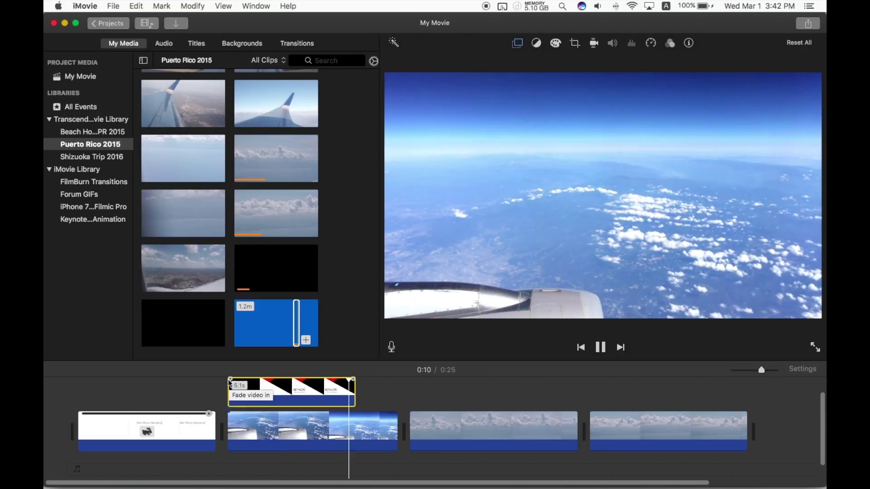
key(space)
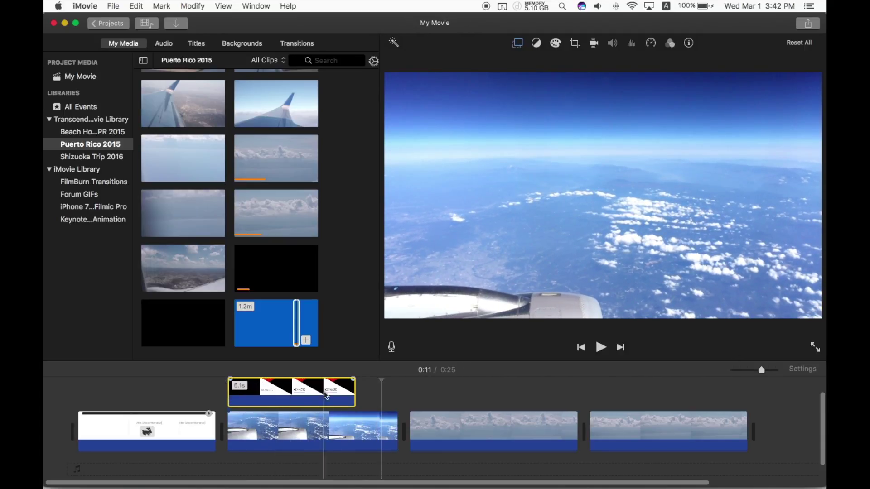
Step: Overlay the white KEYNOTE lower-third part, about 6.9 s, above the first cloud clip and key out its black background with Green/Blue Screen
click(301, 320)
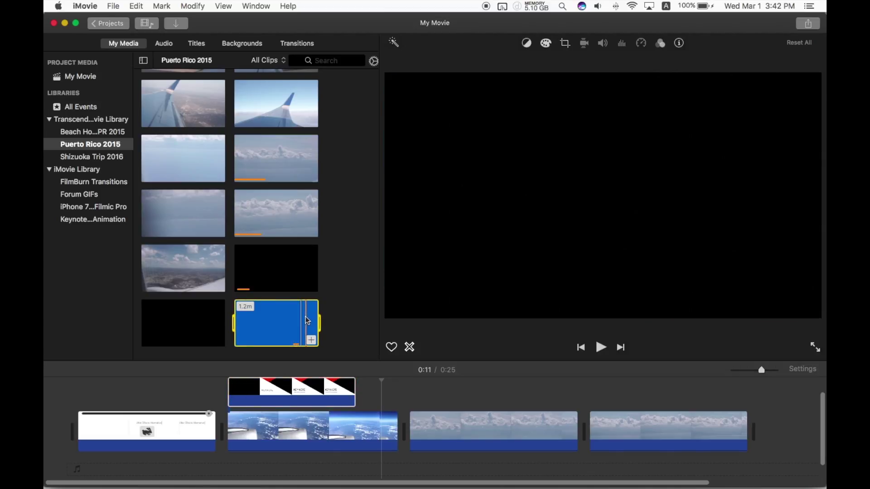
drag(306, 317, 441, 393)
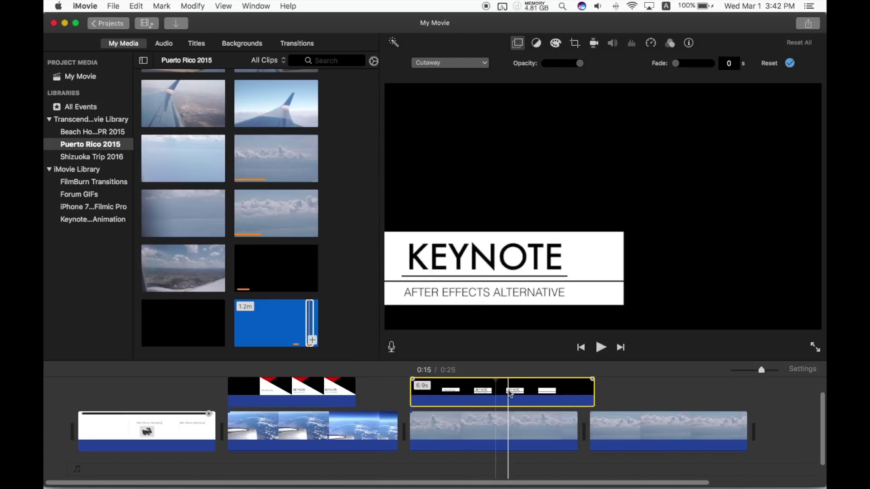
click(475, 64)
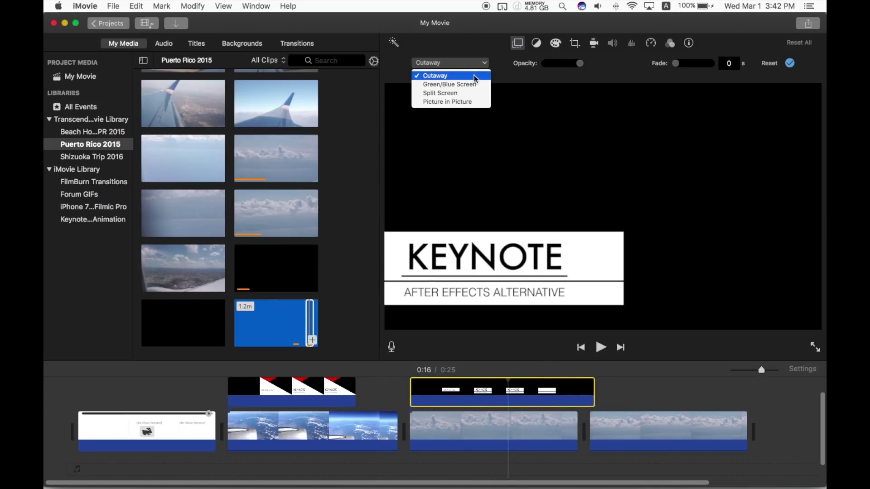
click(471, 86)
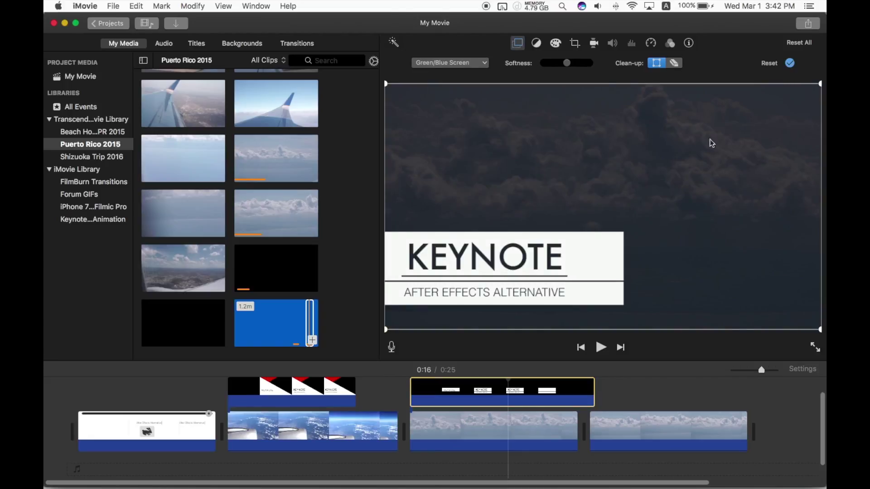
click(674, 63)
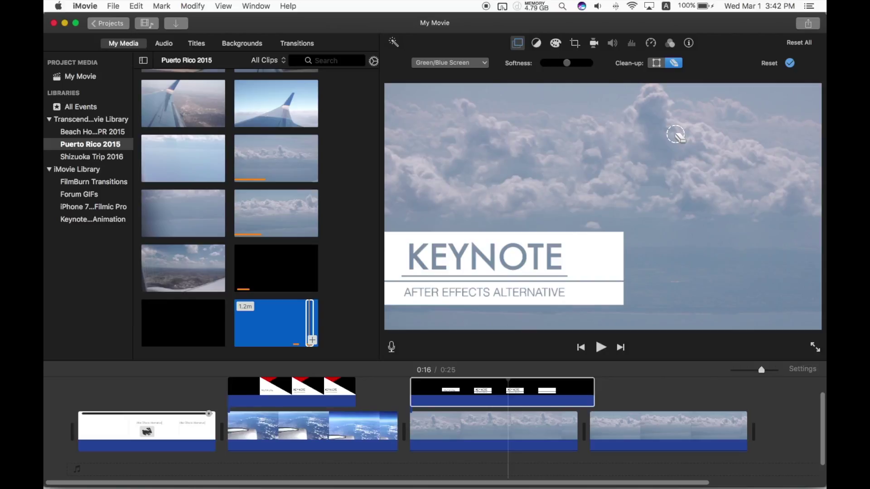
Step: Crop the keyed lower-third overlay at all four corners to fit its white KEYNOTE box and apply the settings
click(656, 63)
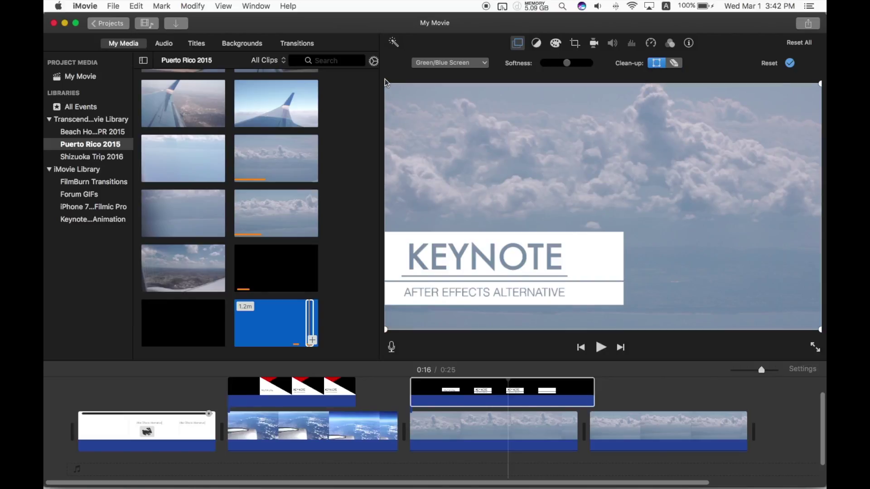
drag(385, 84, 377, 231)
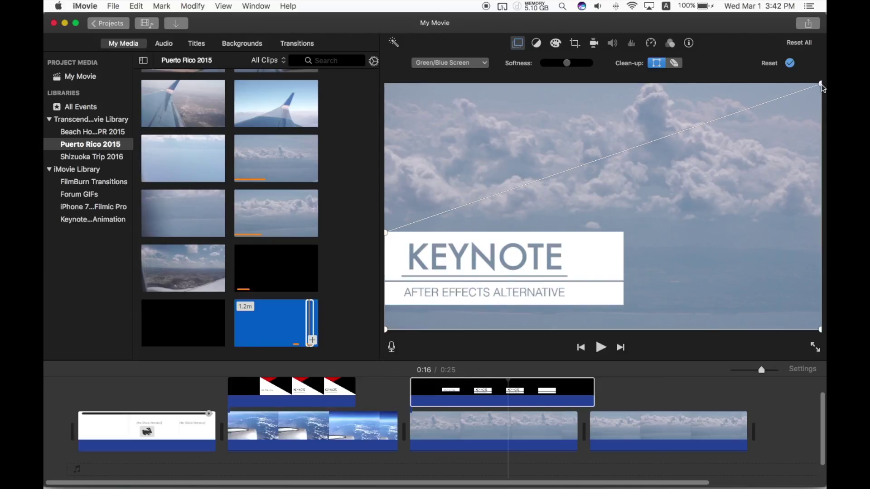
drag(820, 83, 623, 232)
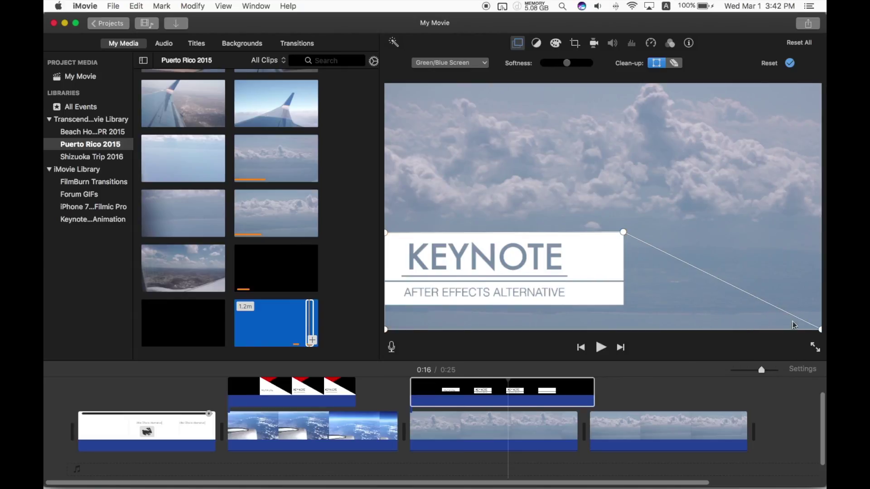
drag(820, 331, 620, 306)
drag(385, 329, 386, 303)
drag(621, 306, 622, 305)
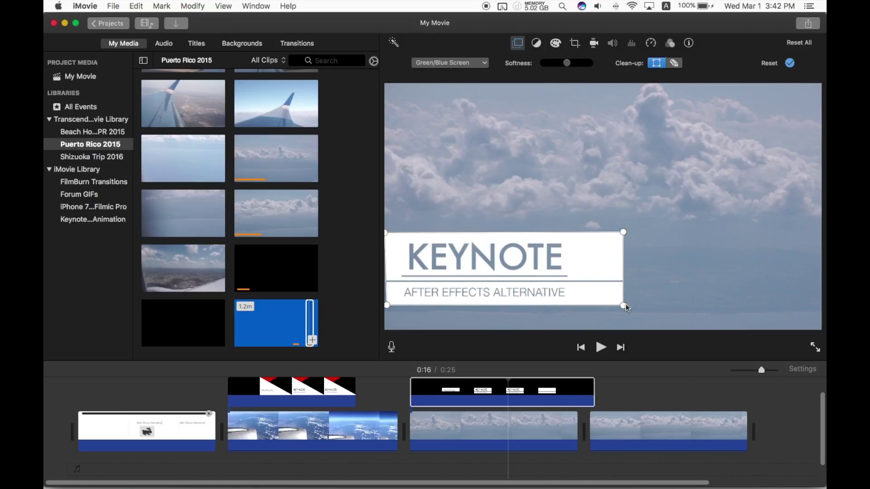
click(790, 63)
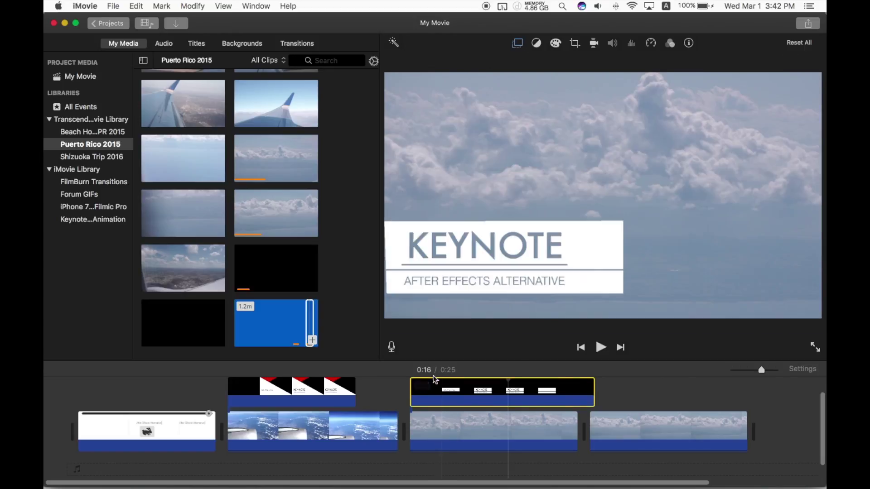
Step: Play back the lower-third overlay from its beginning to check the title animation over the clouds
click(421, 387)
key(space)
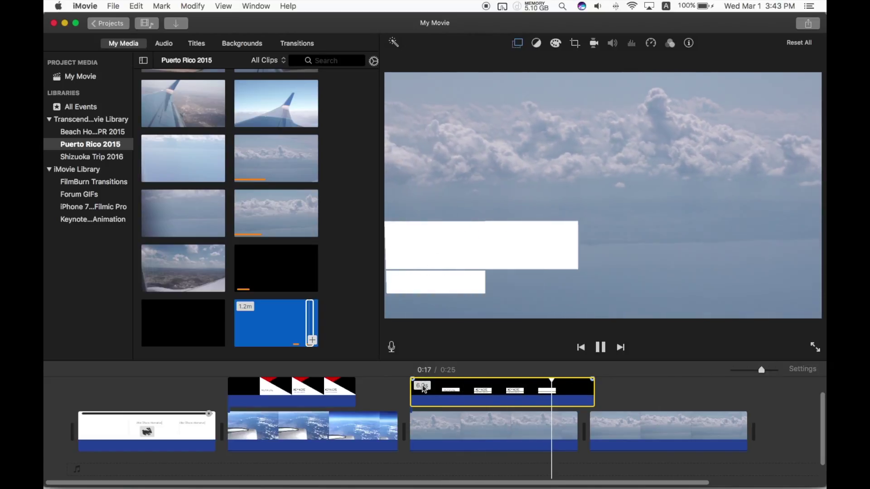
key(space)
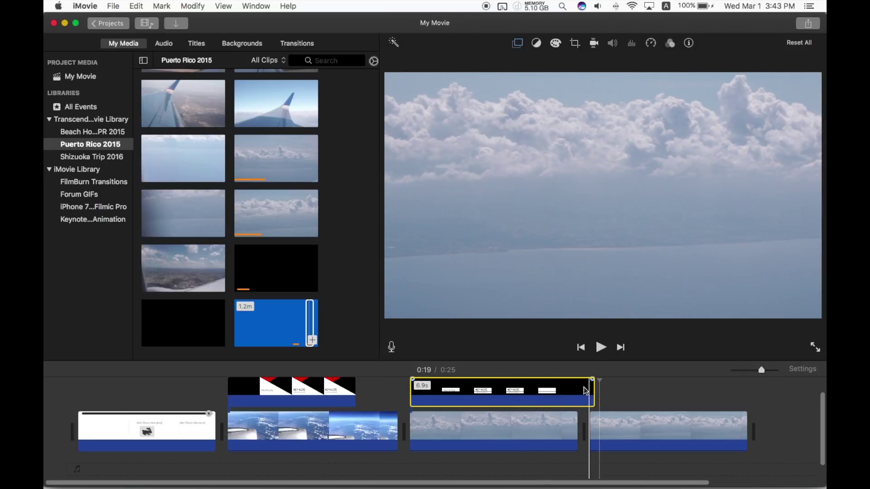
Step: Trim the end of the lower-third overlay to about 6.7 s, in line with the cloud clip below, and select the overlay
drag(593, 392, 574, 390)
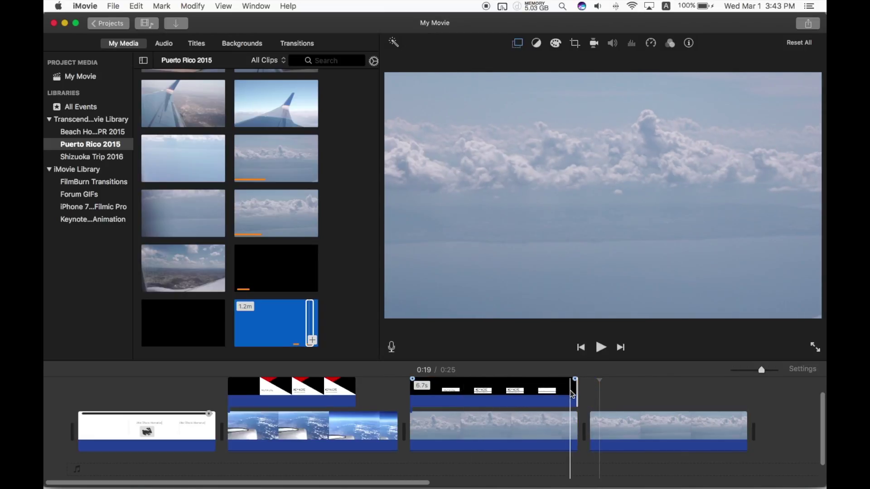
click(619, 398)
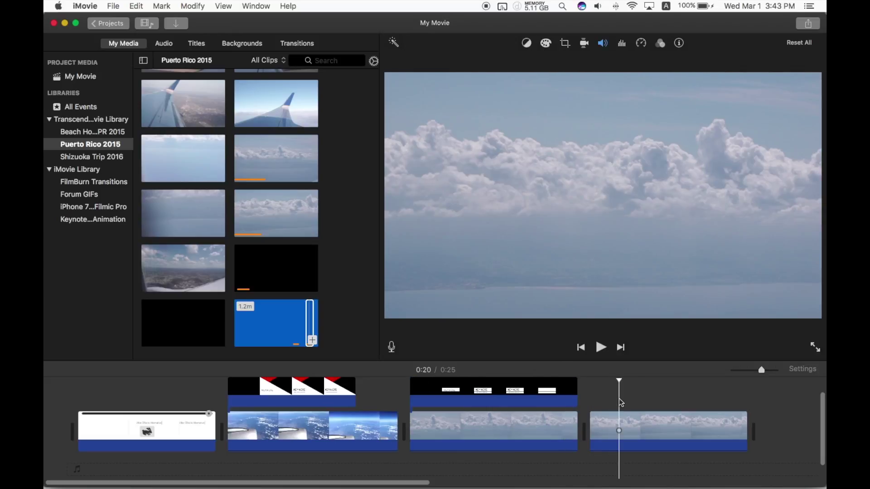
scroll(621, 395, up, 2)
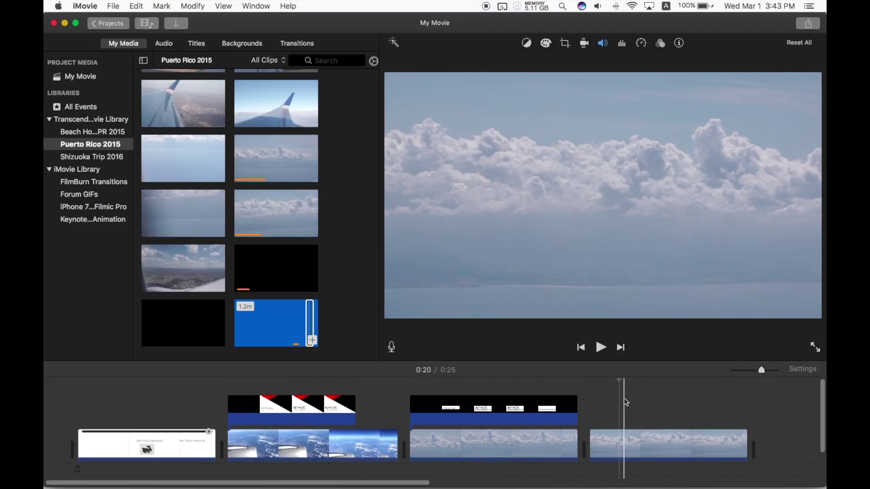
click(480, 415)
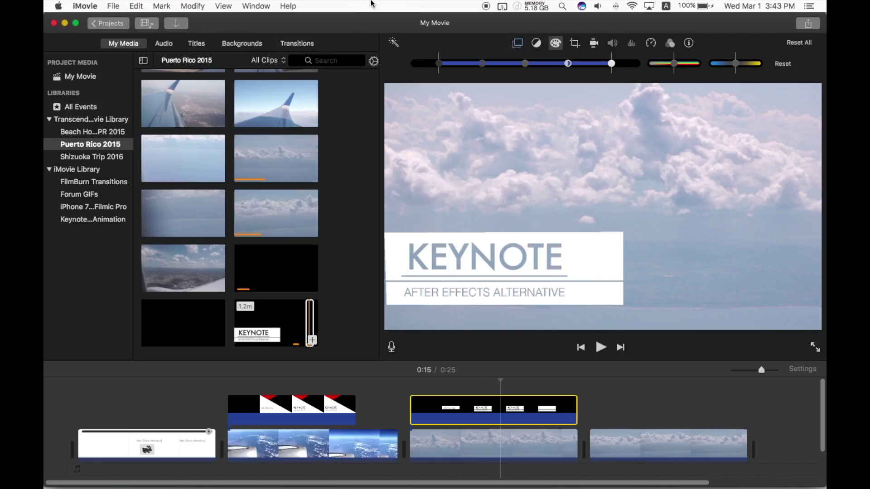
Step: Move all open windows aside to show the desktop
key(F11)
key(F11)
key(F11)
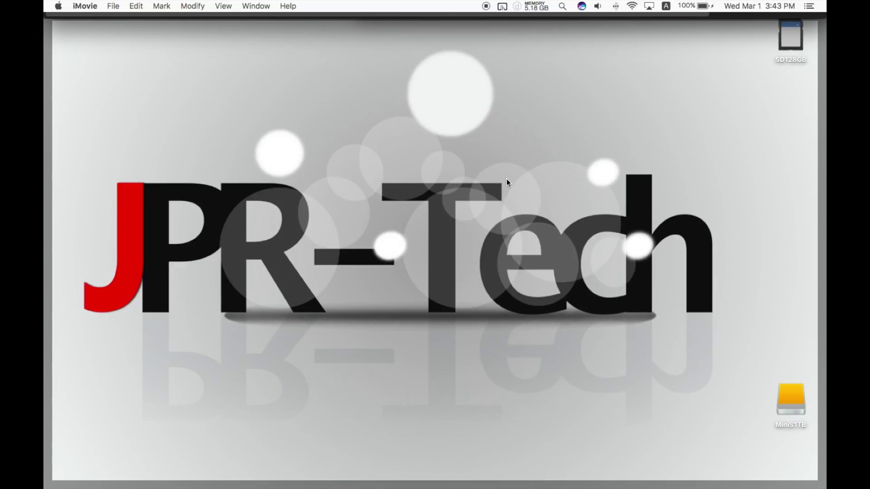